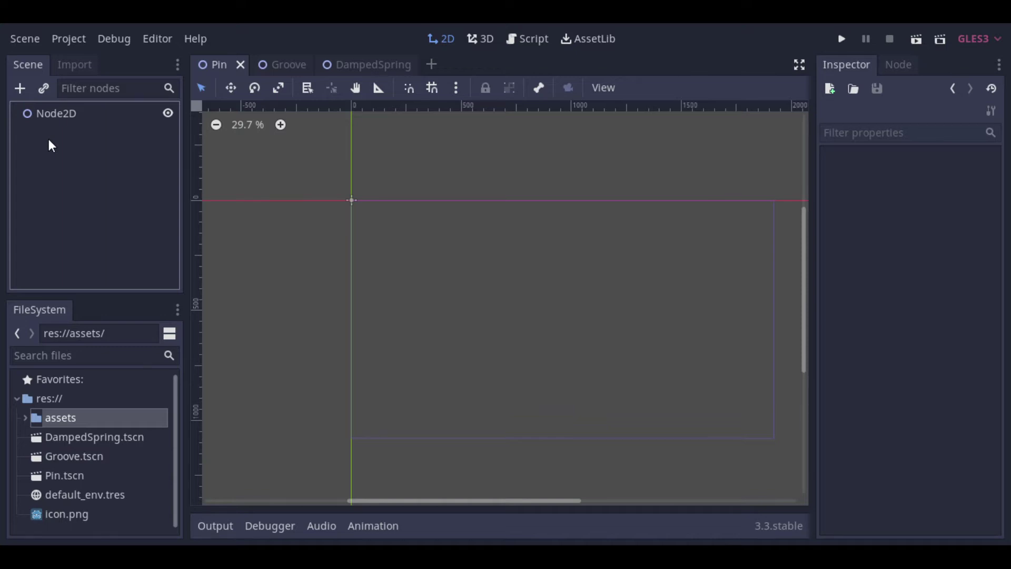
- Add a PinJoint2D node as a child of the root Node2D
key(F6)
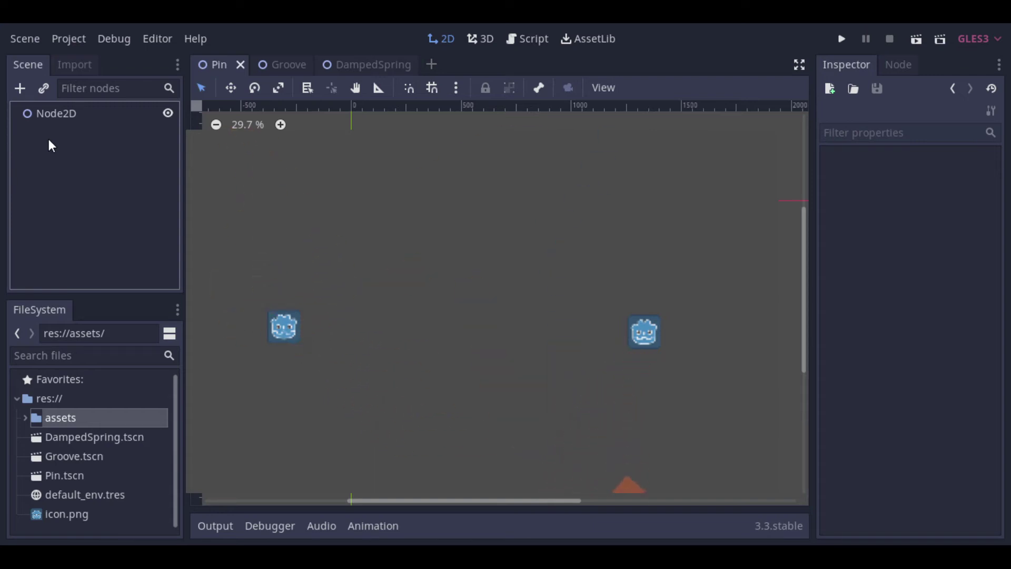
key(F8)
right_click(56, 116)
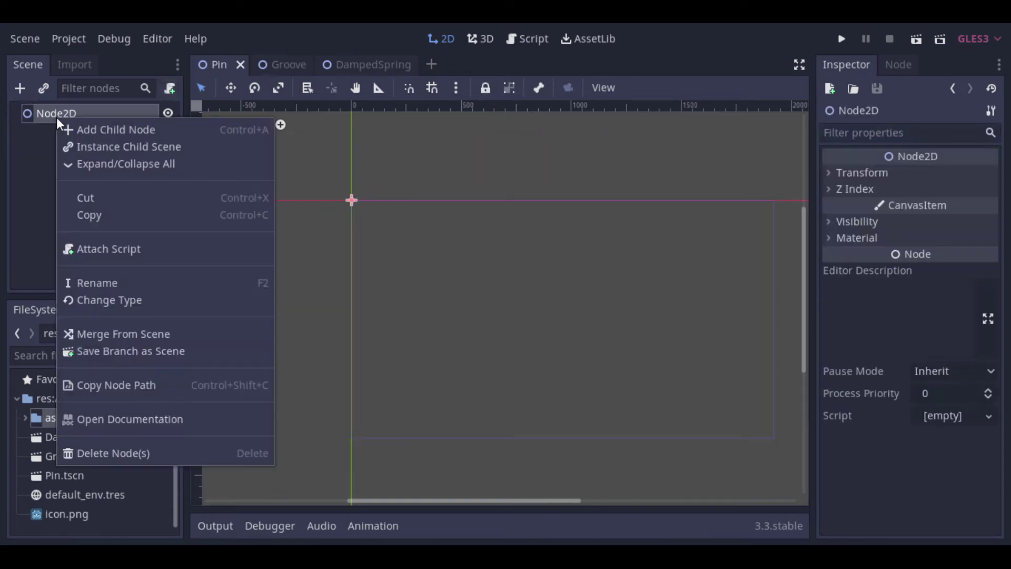
click(97, 130)
text(joint)
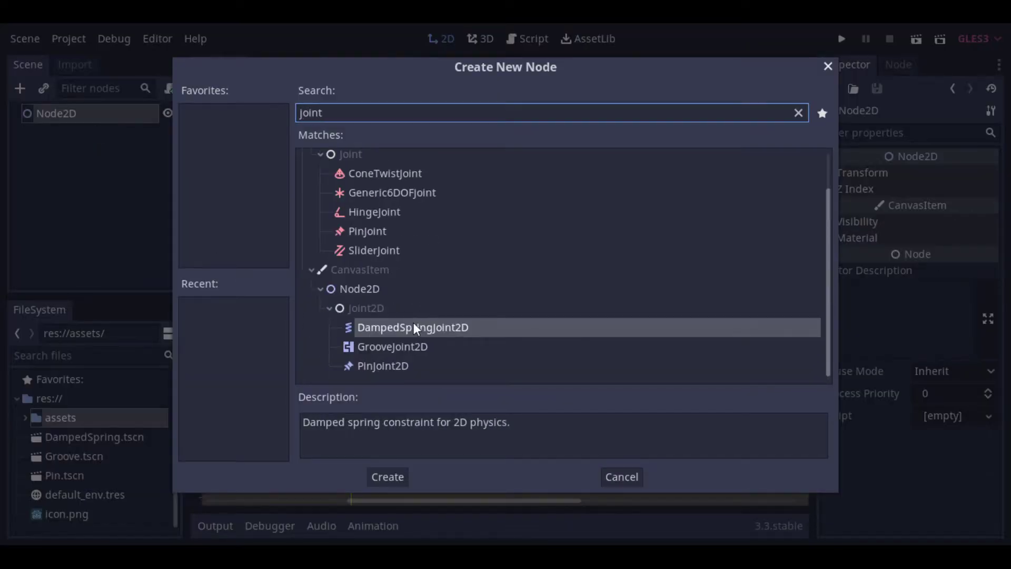
click(400, 366)
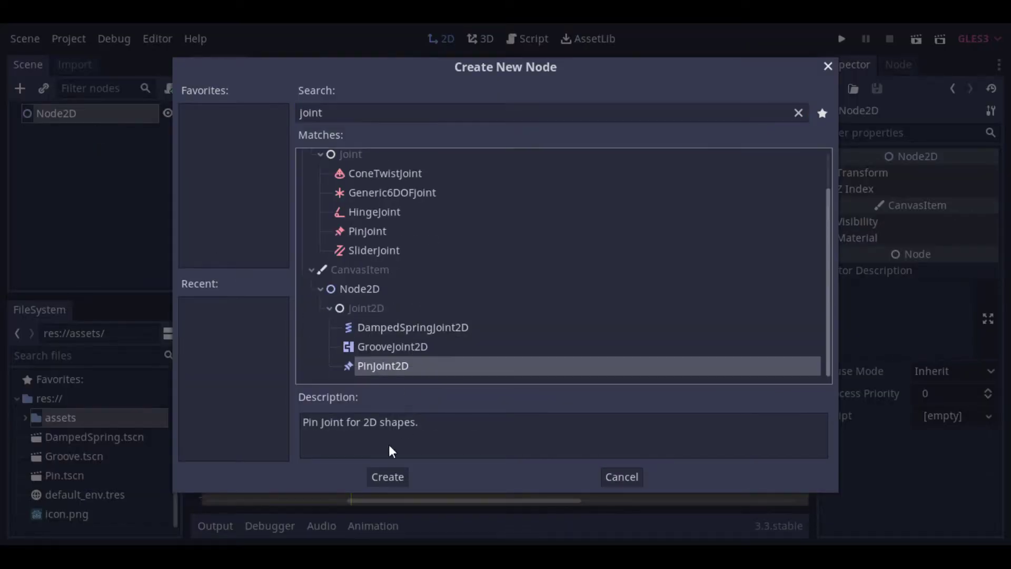
click(389, 477)
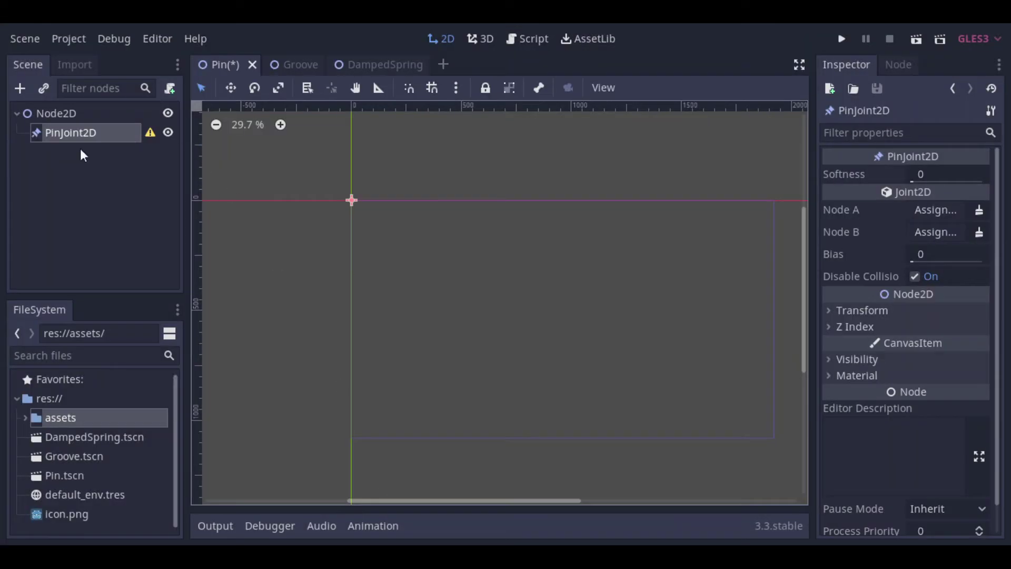
- Add a StaticBody2D node as a child of the root Node2D
right_click(62, 113)
click(90, 125)
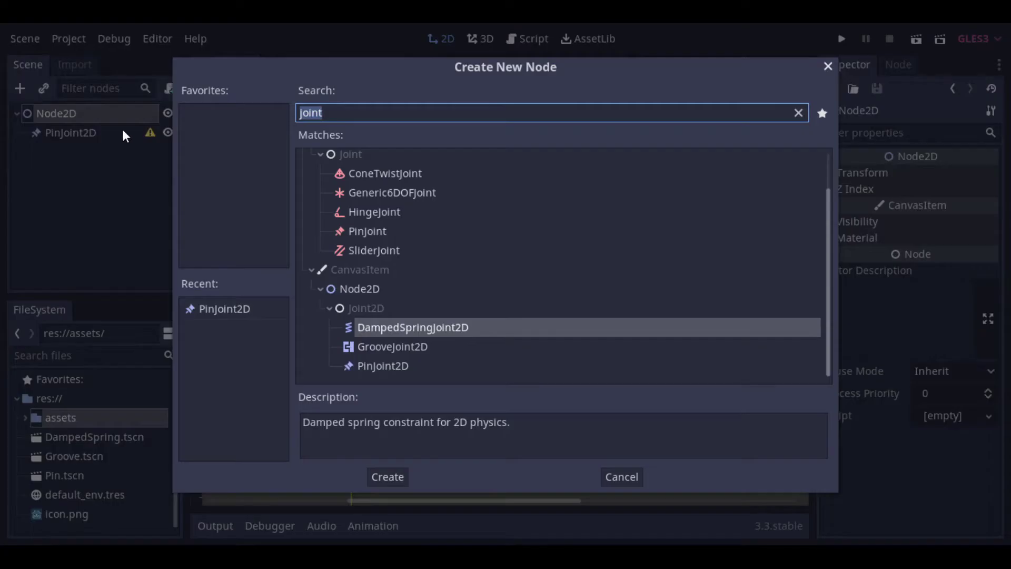
key(BackSpace)
text(stat)
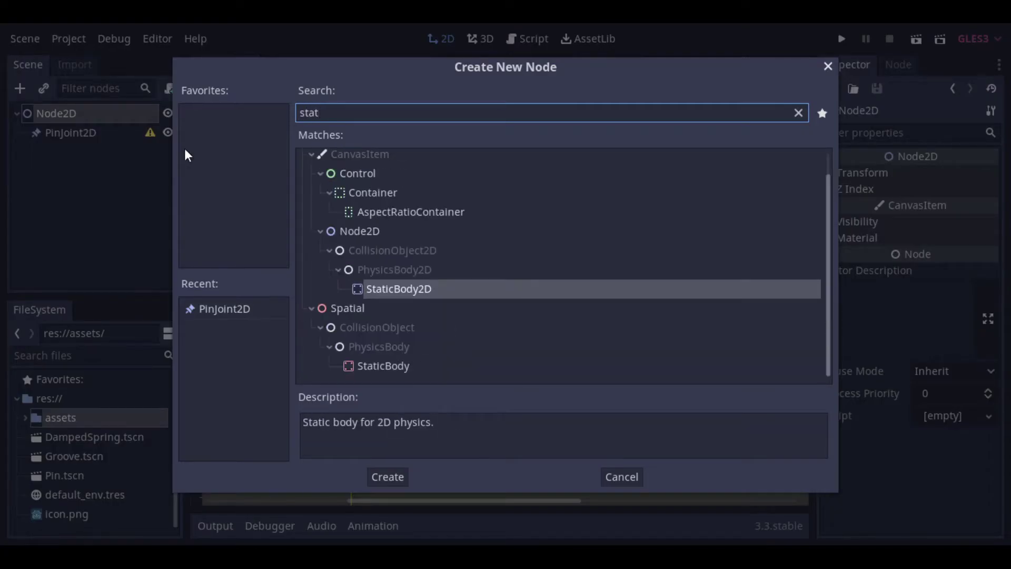
click(385, 479)
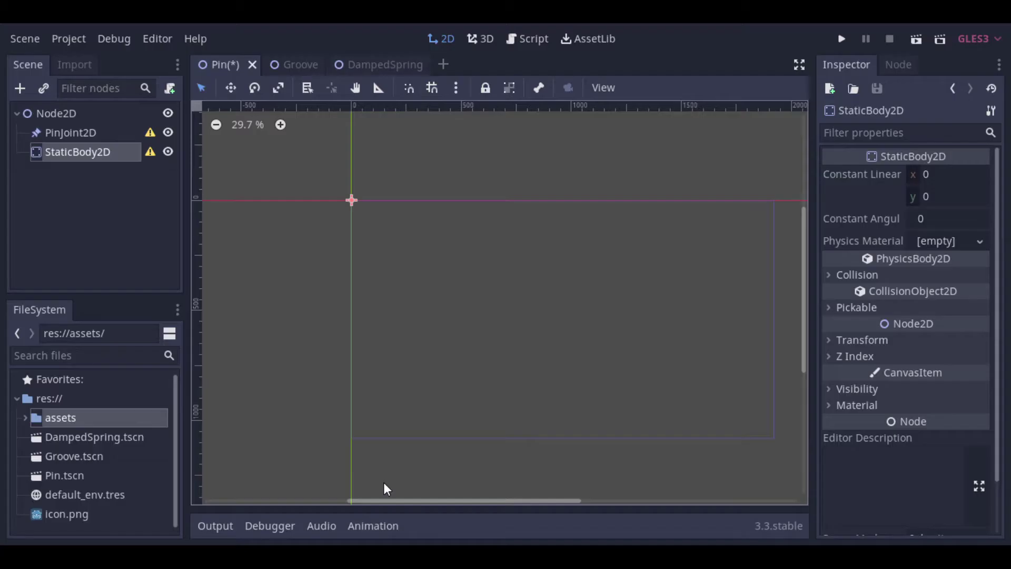
- Add a CollisionShape2D and a Sprite as children of the StaticBody2D
right_click(64, 153)
click(113, 90)
text(col)
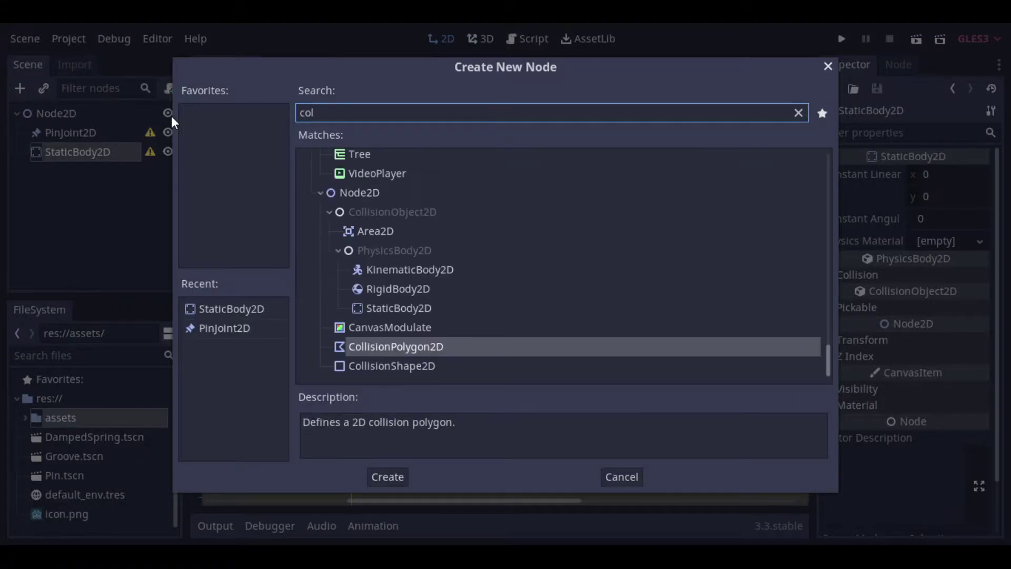
double_click(427, 366)
right_click(85, 152)
click(118, 92)
text(sprit)
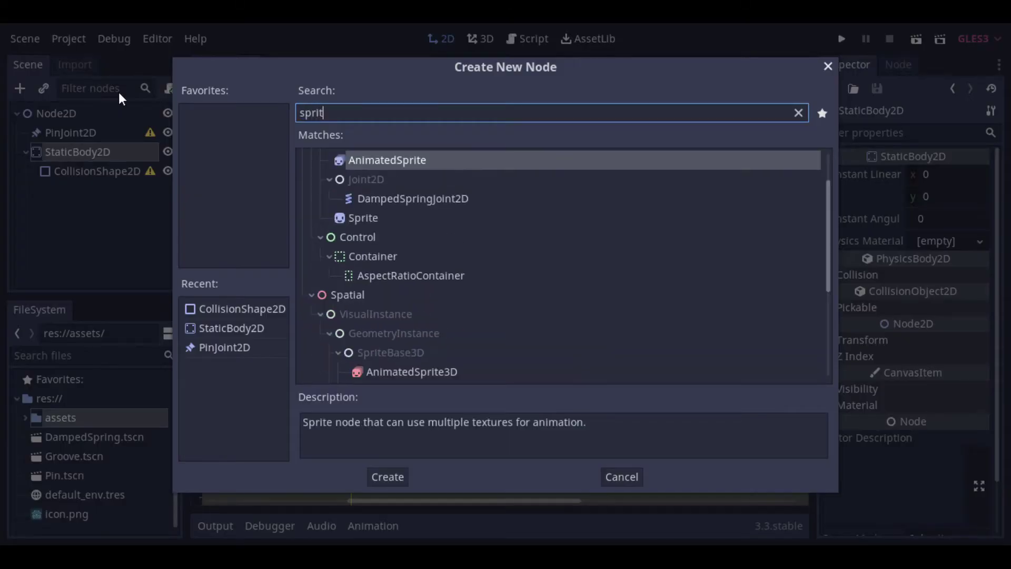
double_click(352, 216)
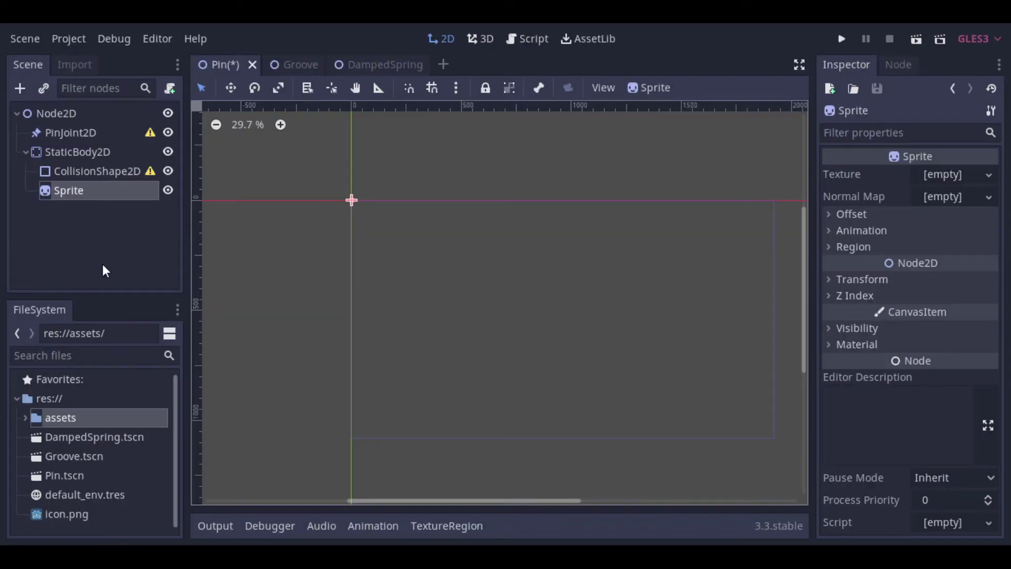
- Set wood.png from the assets folder as the texture of the StaticBody2D's Sprite
click(25, 419)
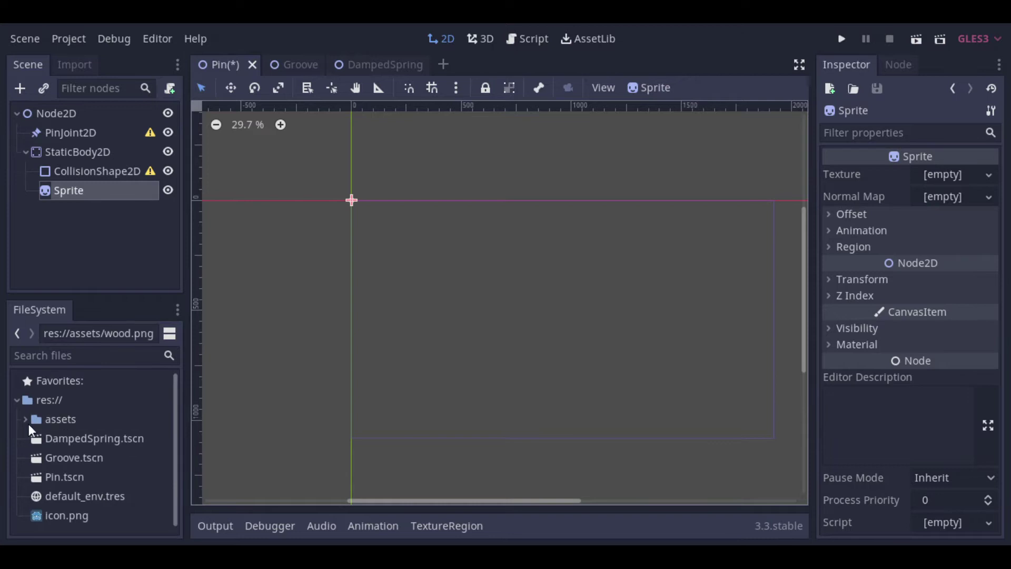
drag(77, 497, 943, 177)
scroll(332, 202, up, 6)
- Assign a rectangle shape to the StaticBody2D's CollisionShape2D and fit it to the wood sprite
click(95, 172)
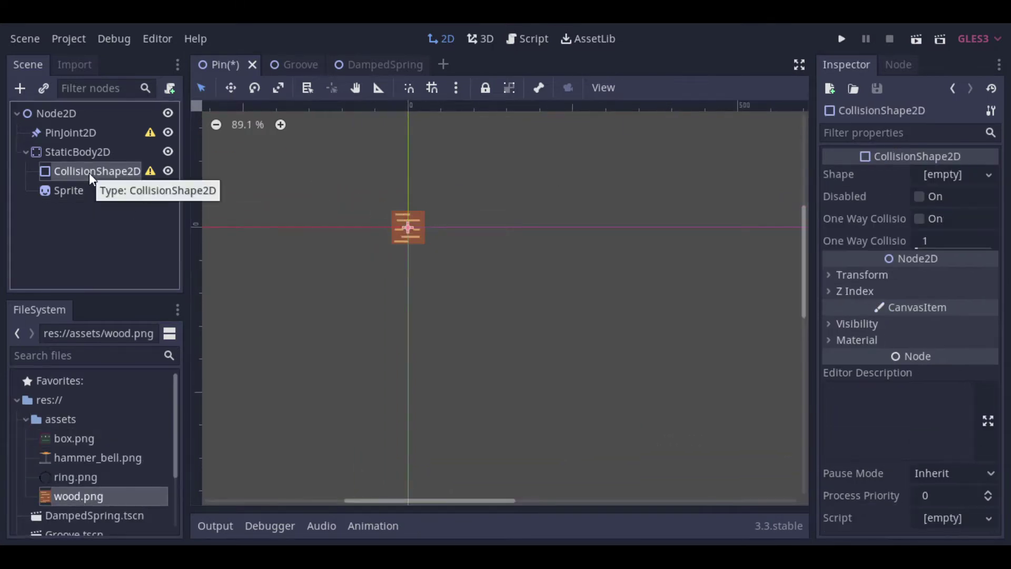
click(988, 174)
click(902, 298)
scroll(413, 228, up, 4)
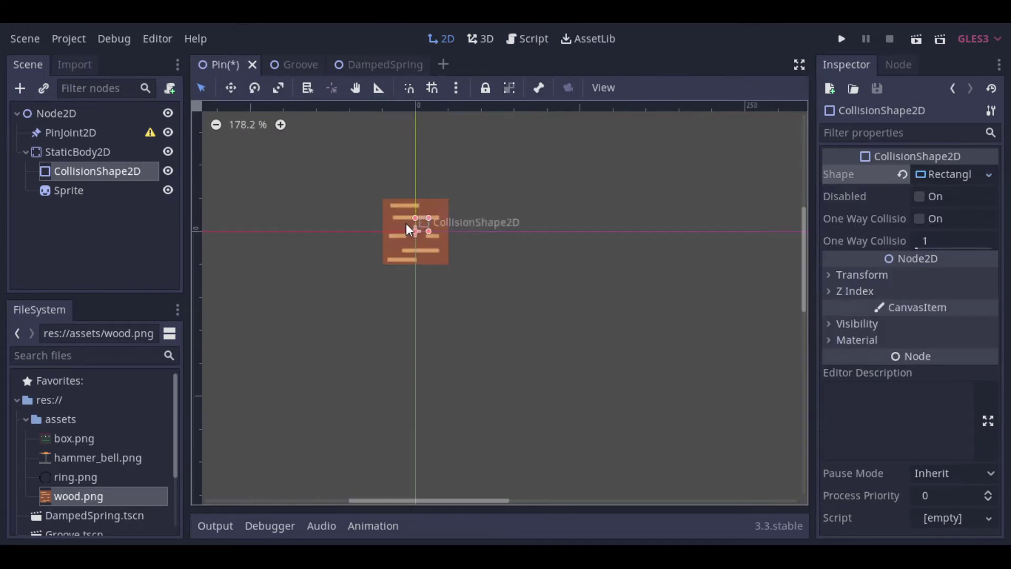
drag(426, 222, 614, 312)
- Group the StaticBody2D with its children and move it slightly below and to the right of the origin
click(117, 151)
scroll(654, 414, down, 2)
scroll(653, 414, down, 2)
click(27, 153)
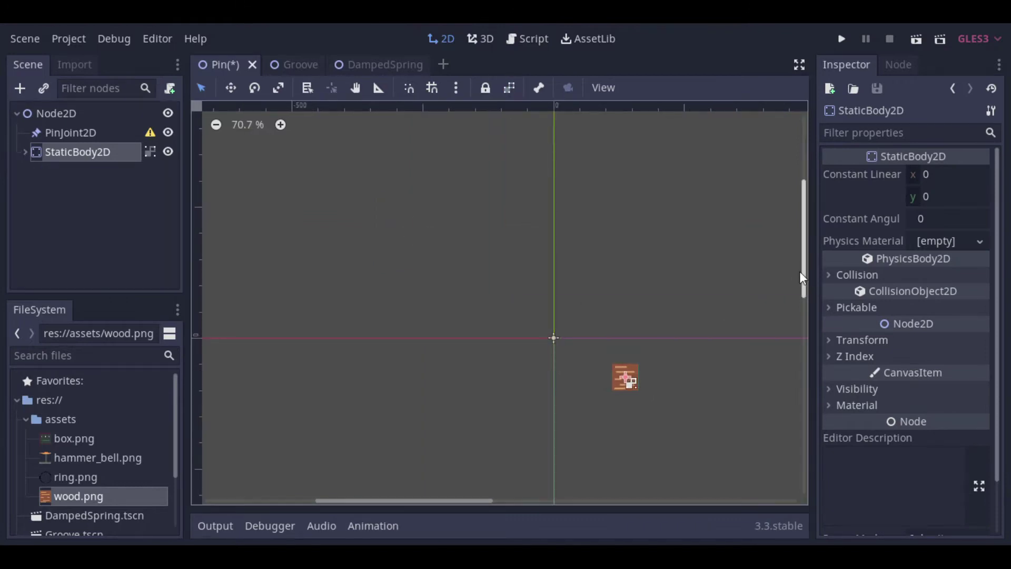
drag(806, 274, 806, 299)
drag(498, 503, 530, 506)
- Add a RigidBody2D node as a child of the root Node2D
click(53, 115)
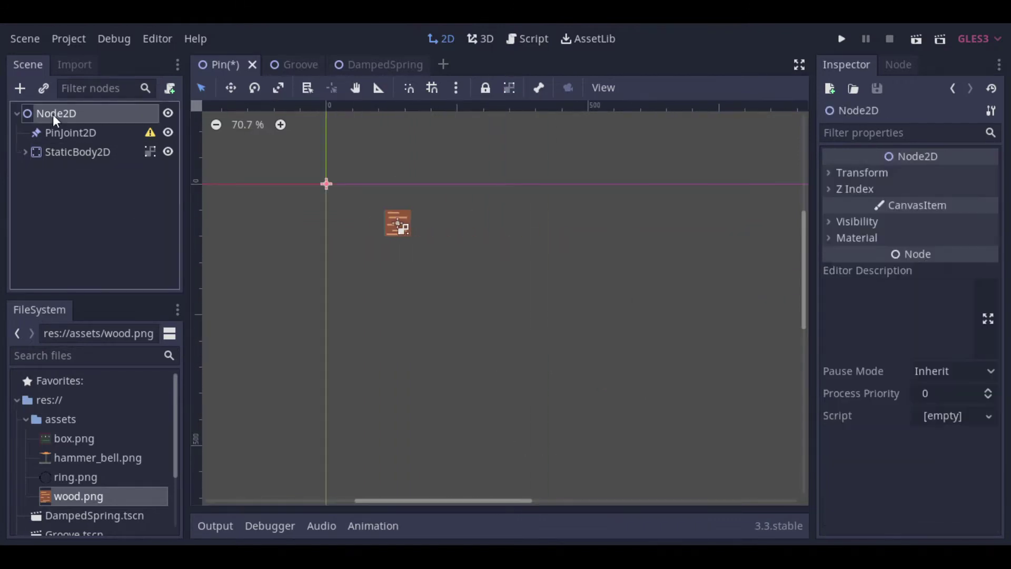
right_click(53, 115)
click(77, 126)
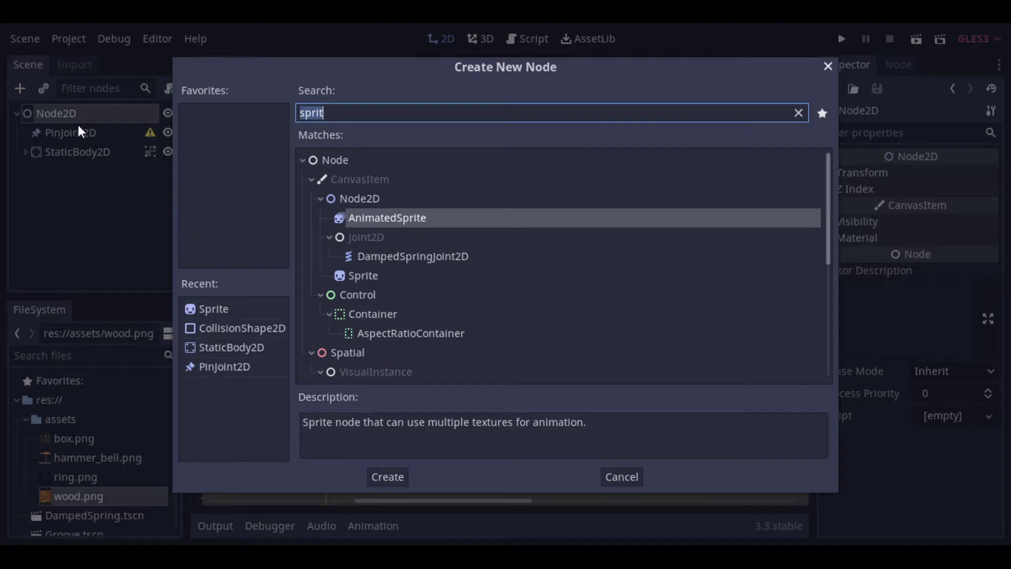
text(rigi)
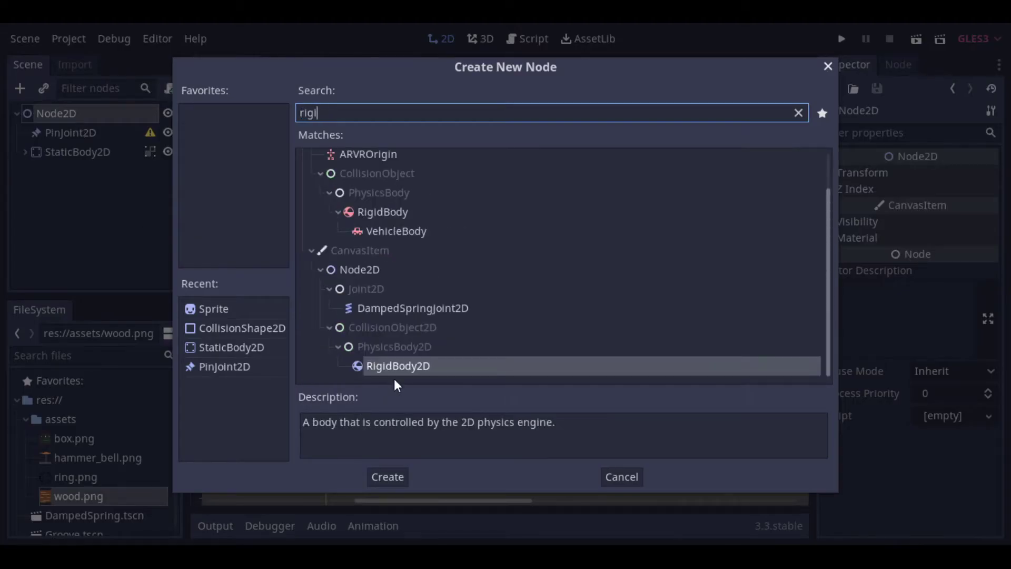
double_click(400, 367)
- Add a CollisionShape2D and a Sprite as children of the RigidBody2D
right_click(89, 172)
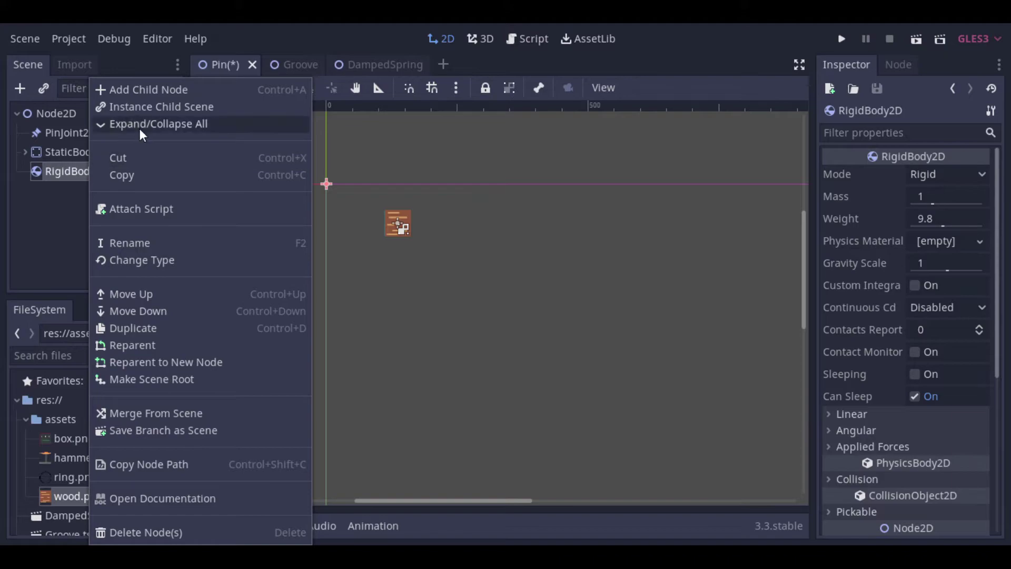
click(158, 92)
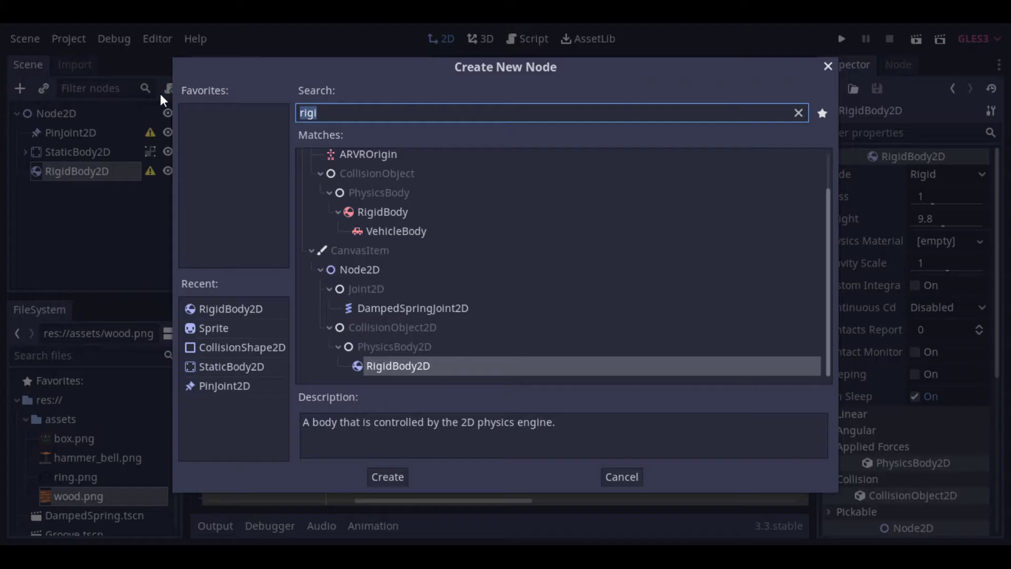
double_click(217, 346)
right_click(99, 172)
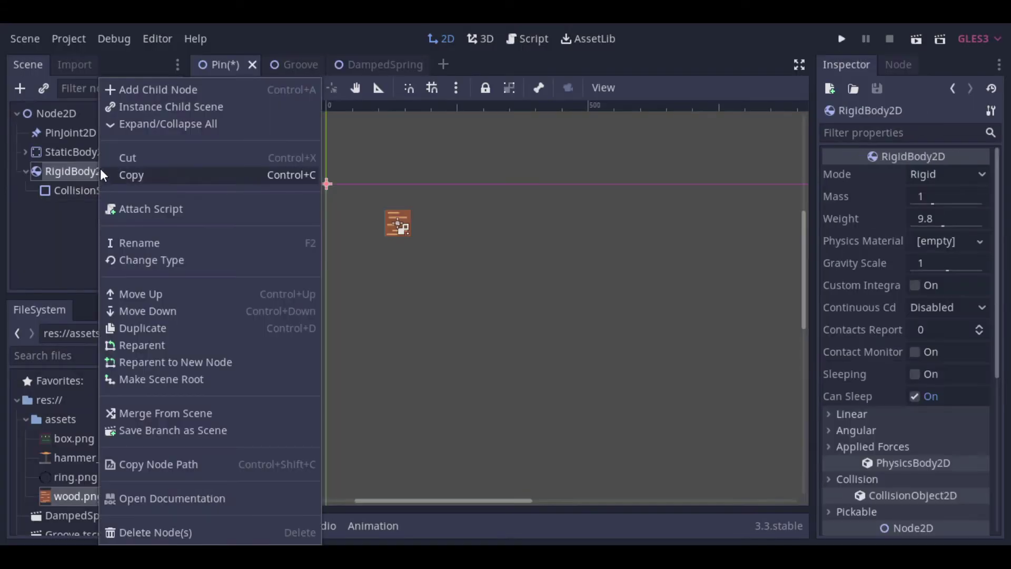
click(154, 89)
double_click(216, 345)
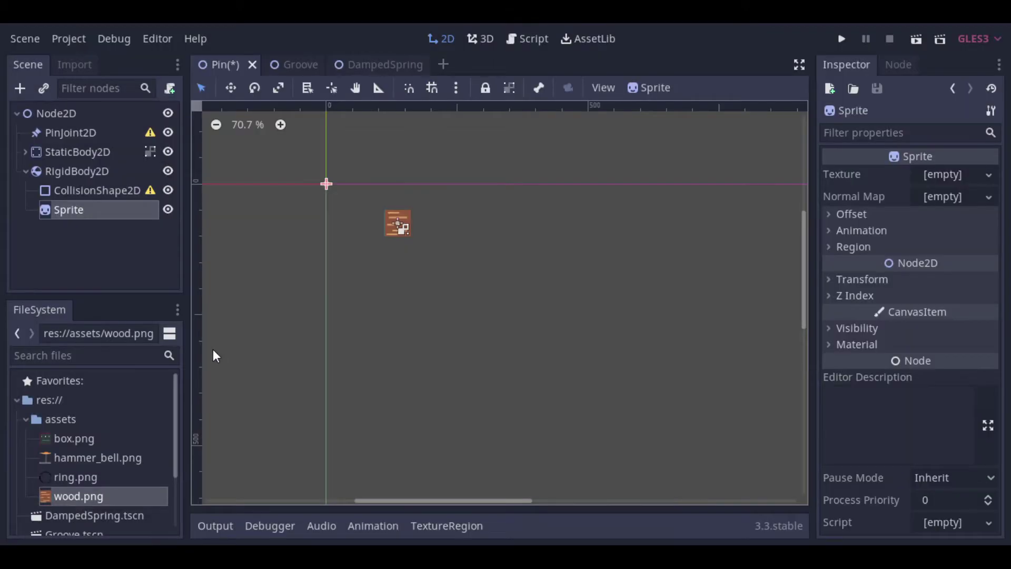
- Set wood.png as the RigidBody2D Sprite's texture and stretch the sprite horizontally into a long plank
drag(71, 497, 943, 175)
drag(343, 184, 456, 185)
- Assign a rectangle shape to the RigidBody2D's CollisionShape2D
click(120, 199)
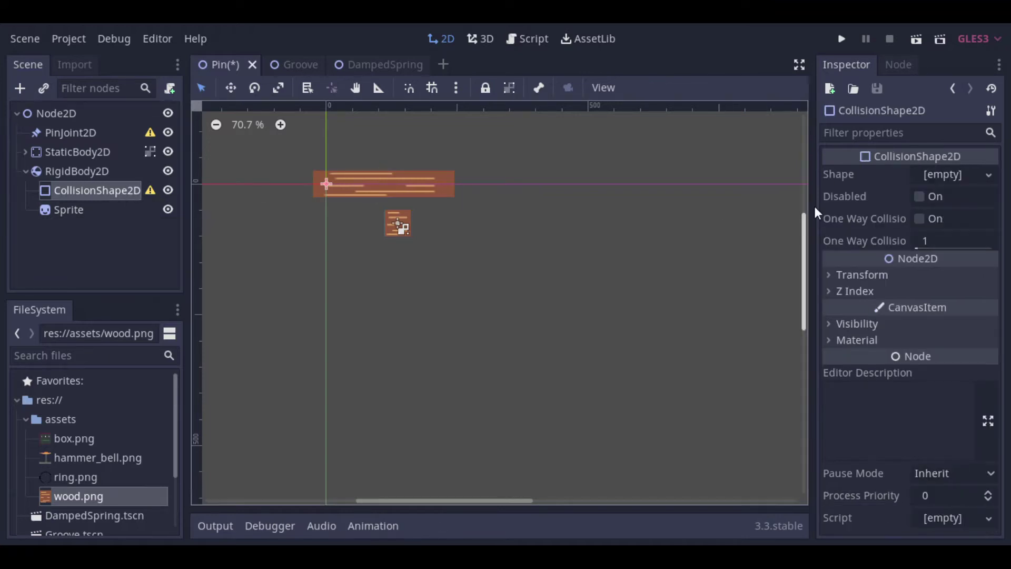
click(989, 176)
click(927, 299)
- Reorder the RigidBody2D's CollisionShape2D after its Sprite and fit the rectangle over the whole wooden plank
drag(332, 183, 357, 184)
drag(93, 193, 86, 216)
drag(328, 183, 453, 181)
mouse_move(379, 179)
mouse_down()
mouse_move(432, 183)
mouse_move(384, 171)
mouse_up()
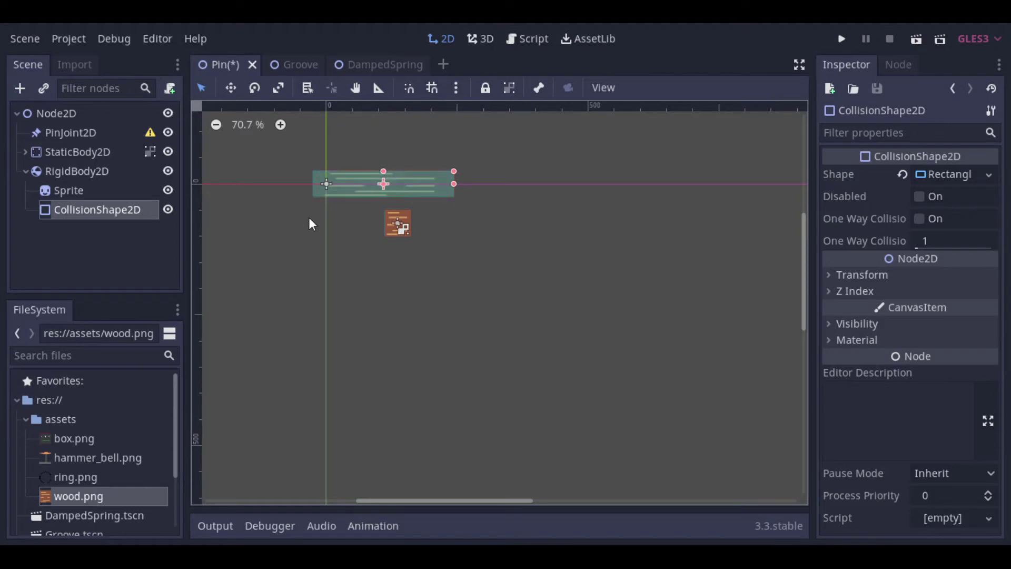
- Group the RigidBody2D with its children, move it to overlap the static wood block's right edge, and save the scene
click(135, 248)
click(53, 171)
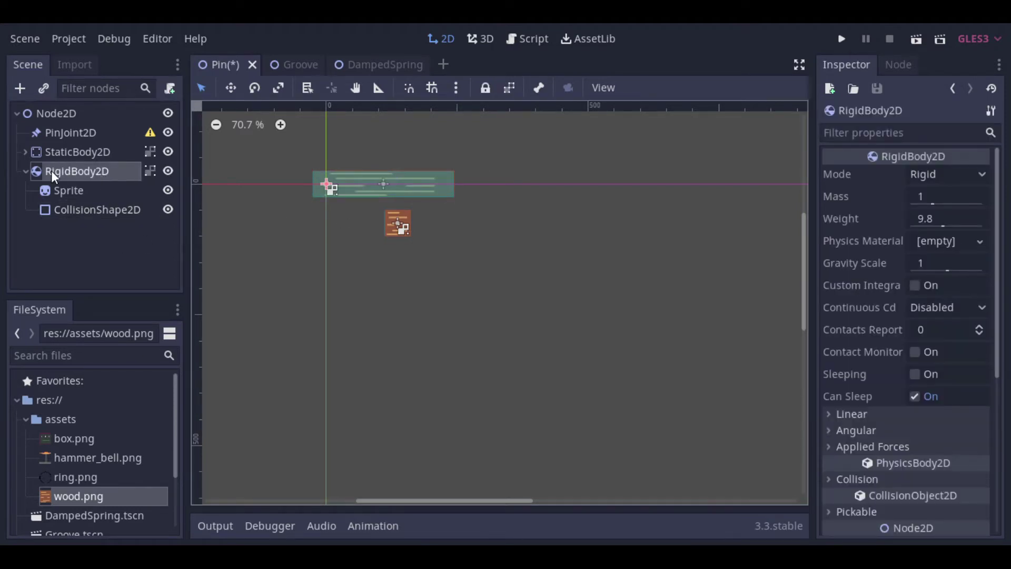
drag(443, 186, 536, 227)
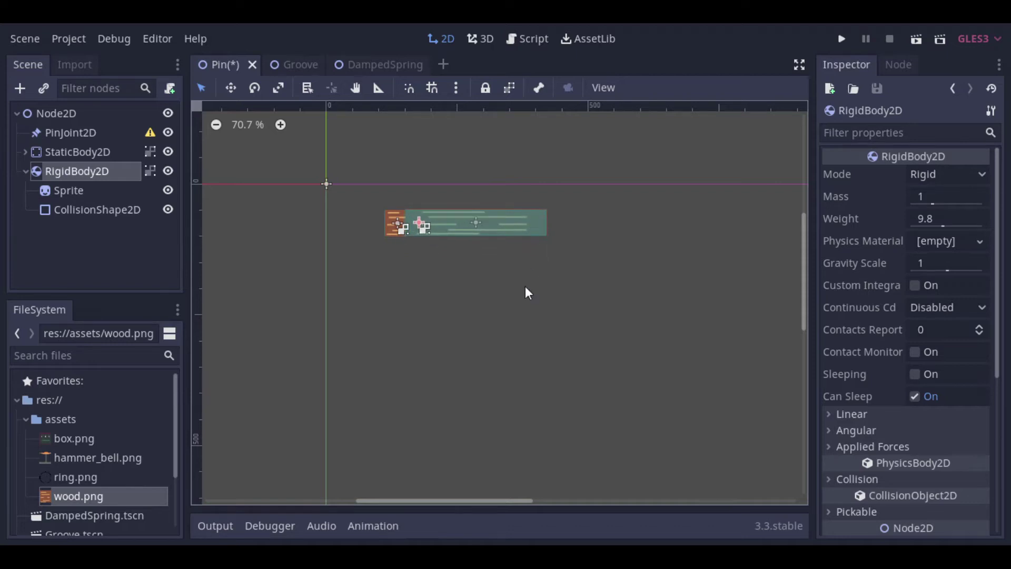
click(529, 293)
key(ctrl+s)
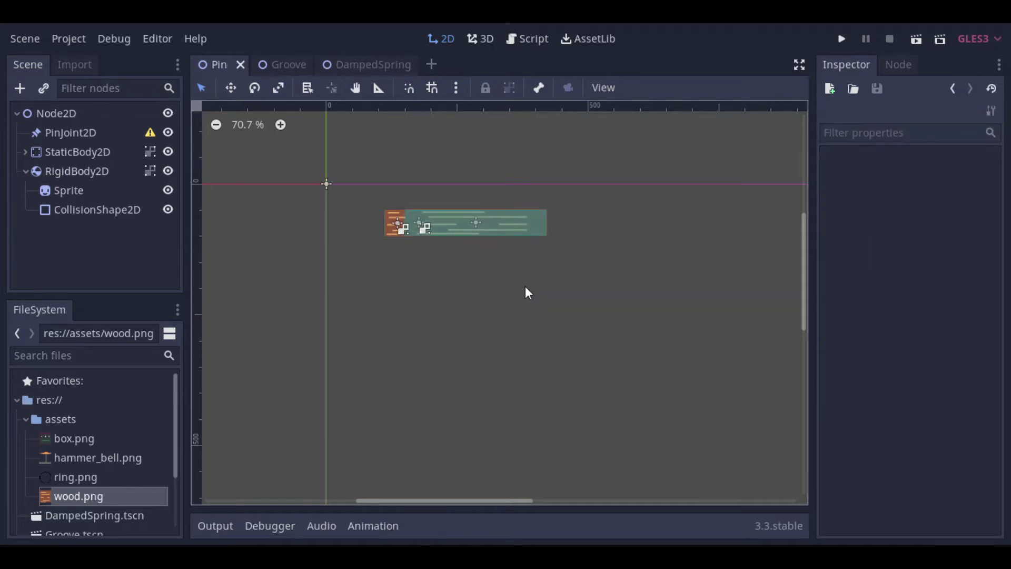
- Move the PinJoint2D to the spot where the static wood block and the plank overlap
click(21, 173)
click(26, 171)
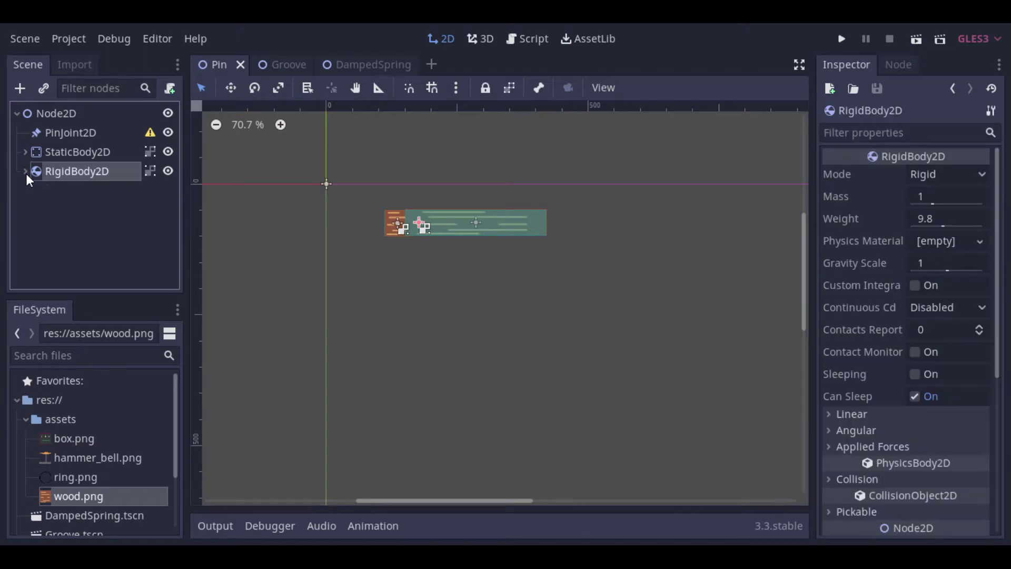
click(61, 132)
scroll(334, 156, up, 2)
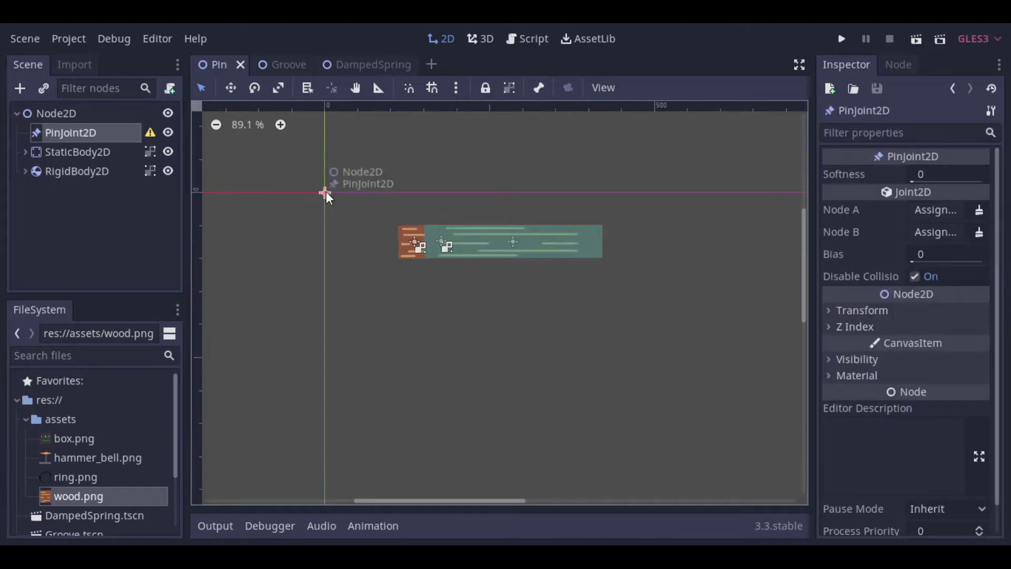
drag(369, 237, 425, 246)
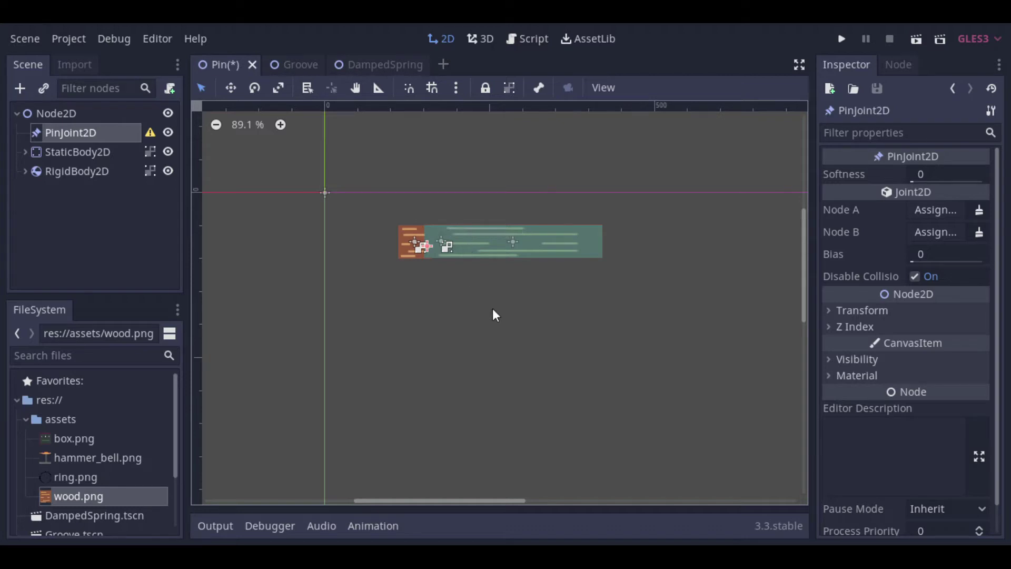
- Assign StaticBody2D as Node A and RigidBody2D as Node B of the PinJoint2D
click(937, 209)
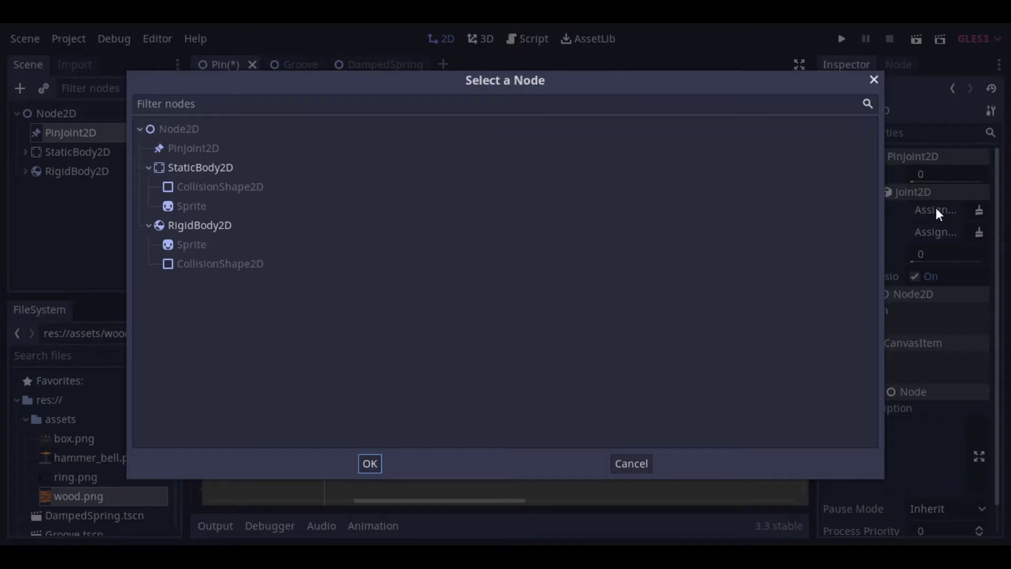
click(221, 169)
click(371, 464)
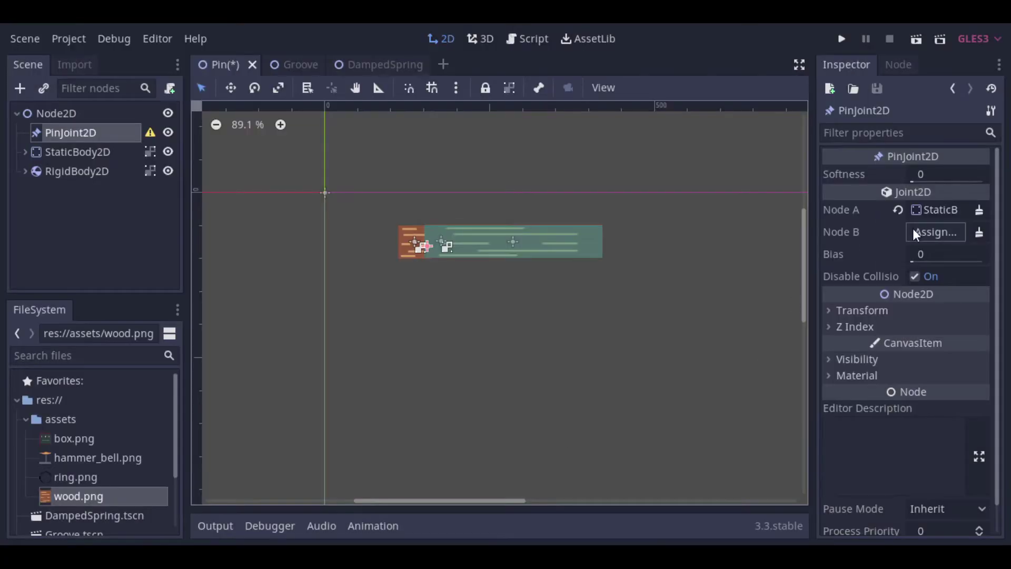
click(928, 232)
click(229, 225)
click(369, 464)
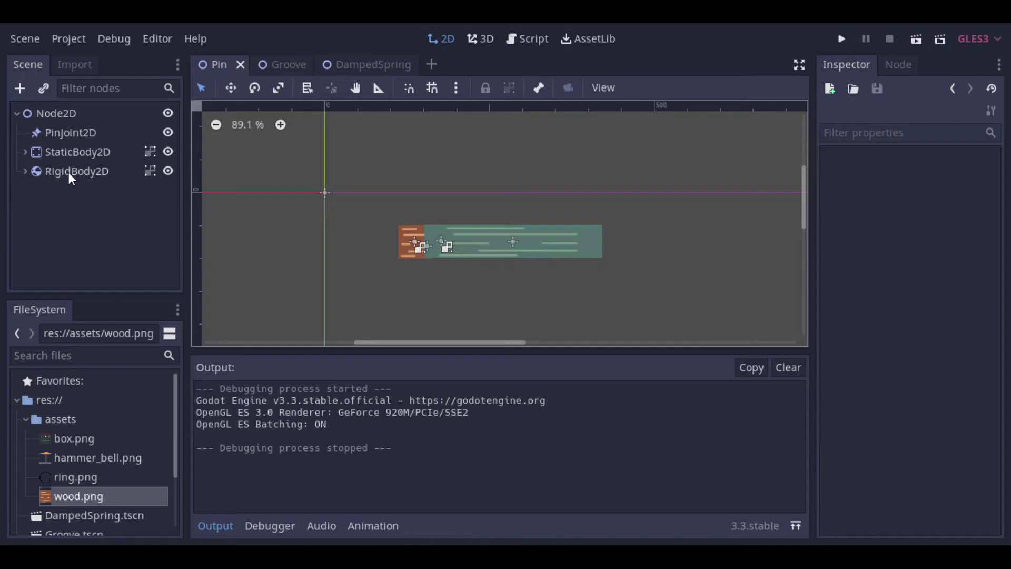
scroll(458, 264, up, 6)
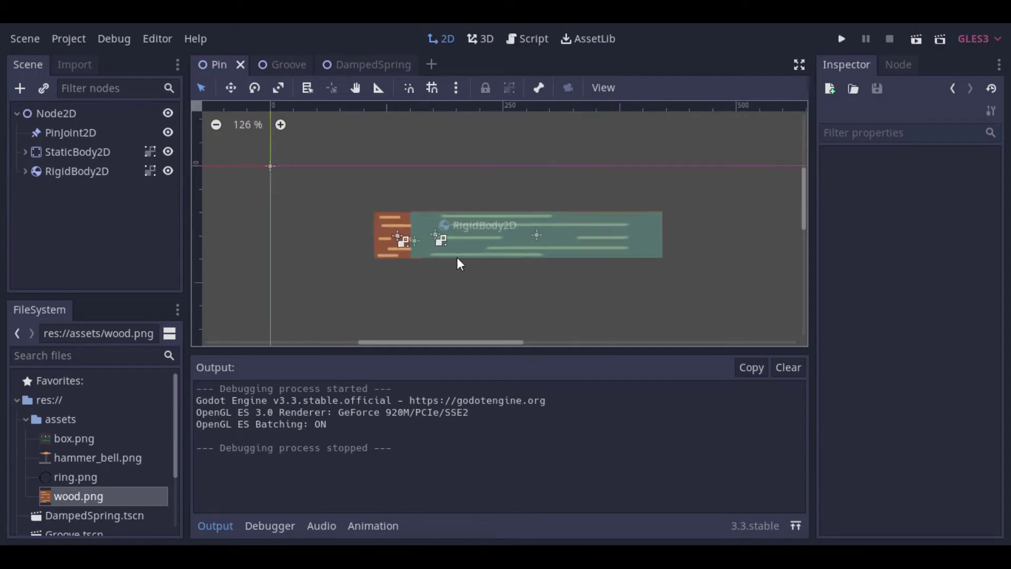
scroll(458, 264, up, 1)
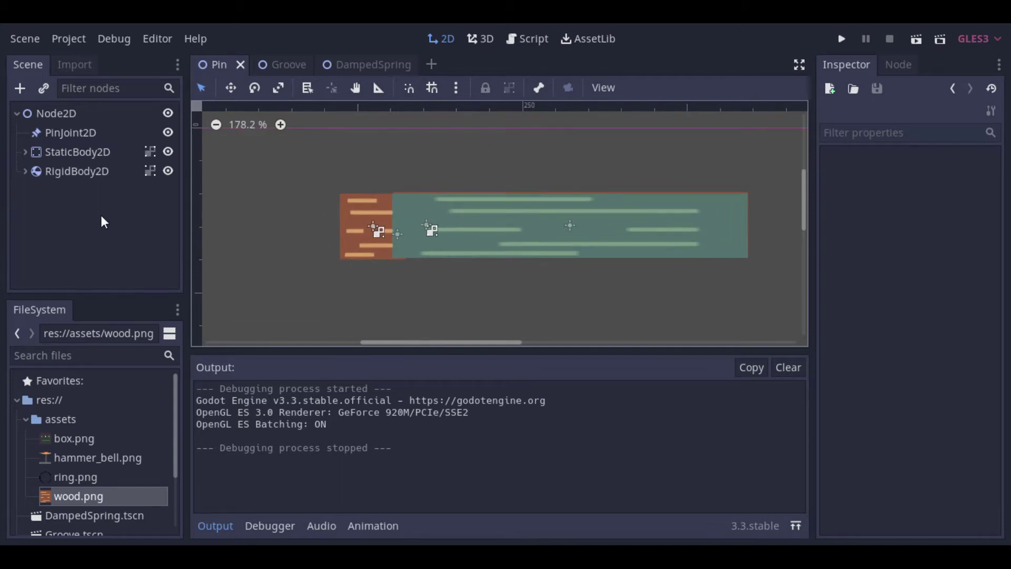
- Replace the StaticBody2D's Sprite texture with icon.png and save the scene
click(82, 153)
click(26, 152)
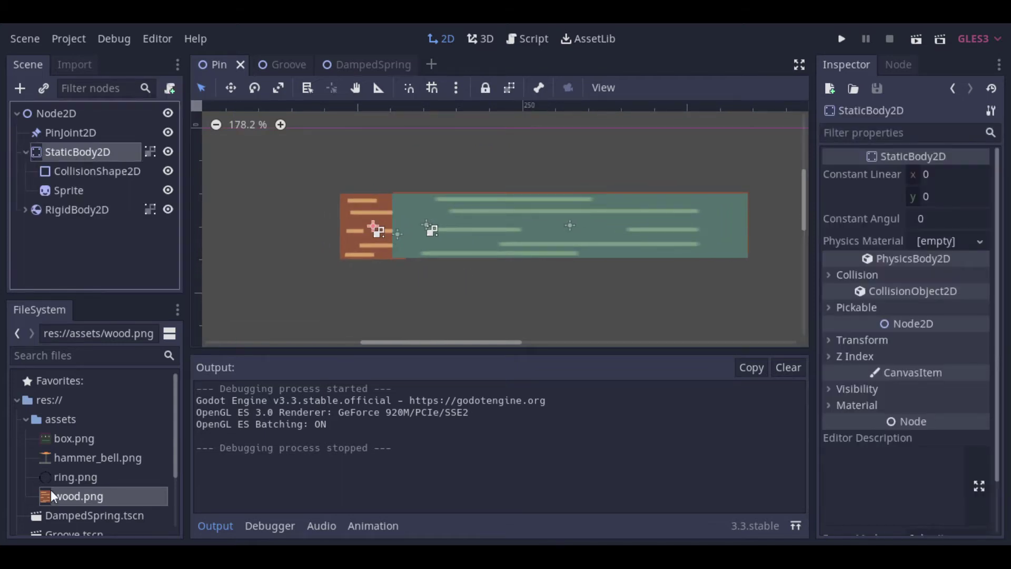
scroll(48, 428, down, 3)
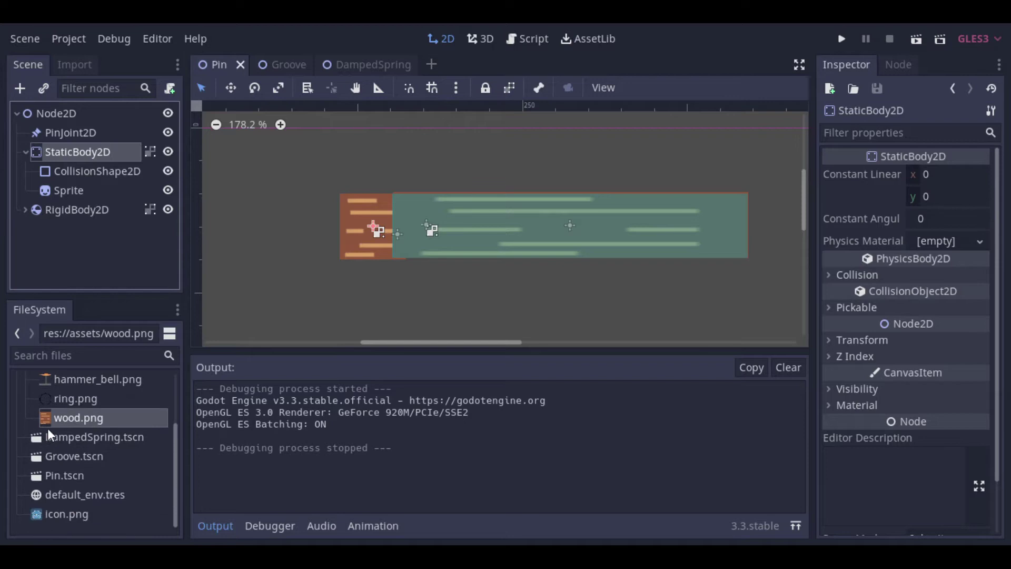
click(57, 516)
click(72, 192)
drag(95, 516, 926, 197)
click(111, 255)
key(ctrl+s)
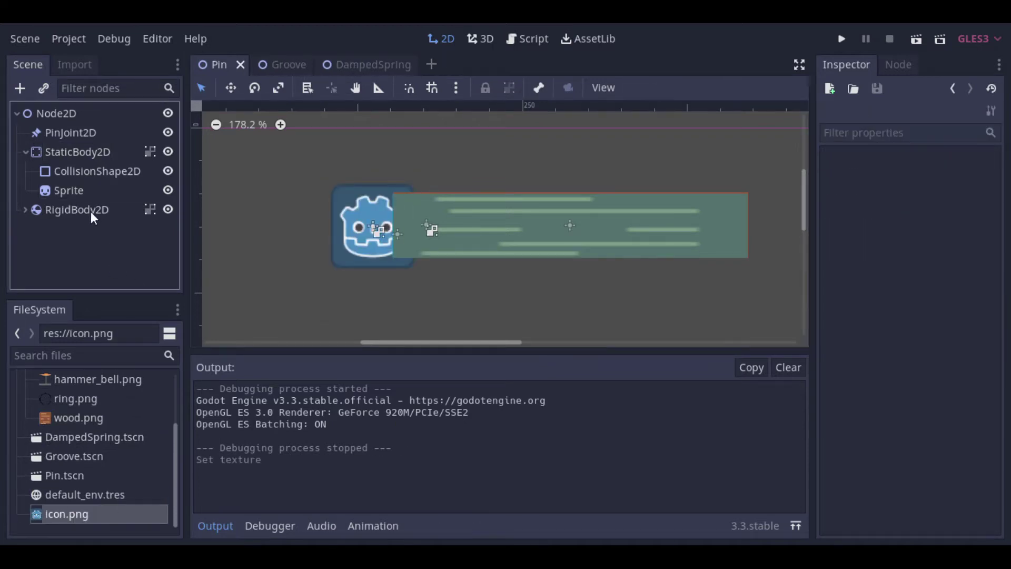
- Move the RigidBody2D plank to about (182, 115) and the StaticBody2D icon to about (140, 72) so their corners overlap
click(25, 153)
click(79, 172)
drag(527, 251, 531, 306)
click(92, 135)
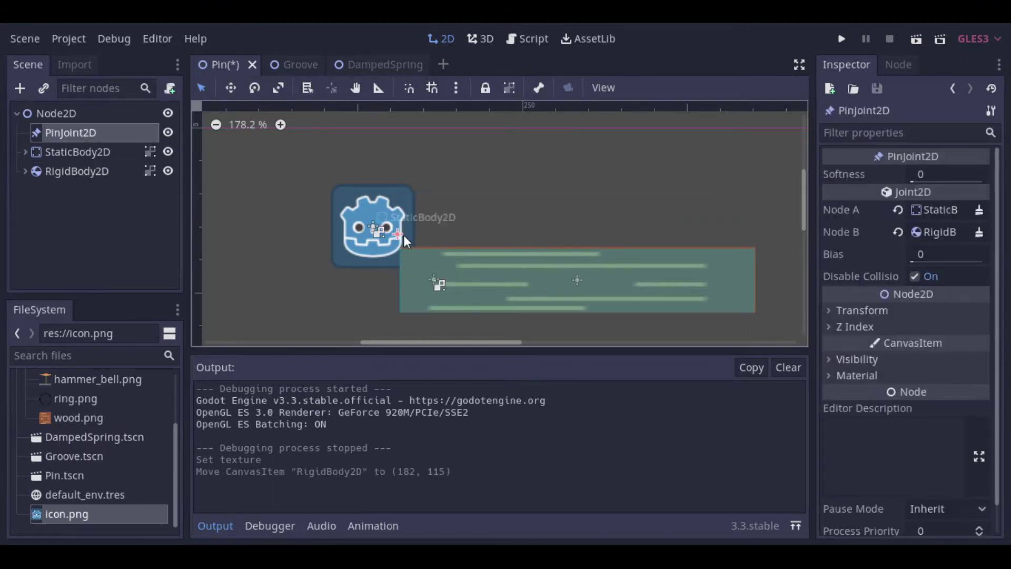
drag(400, 234, 378, 225)
- Set the PinJoint2D's X position to 200 and move it to about (165, 96), where the icon and plank corners overlap
click(71, 133)
click(901, 312)
click(941, 331)
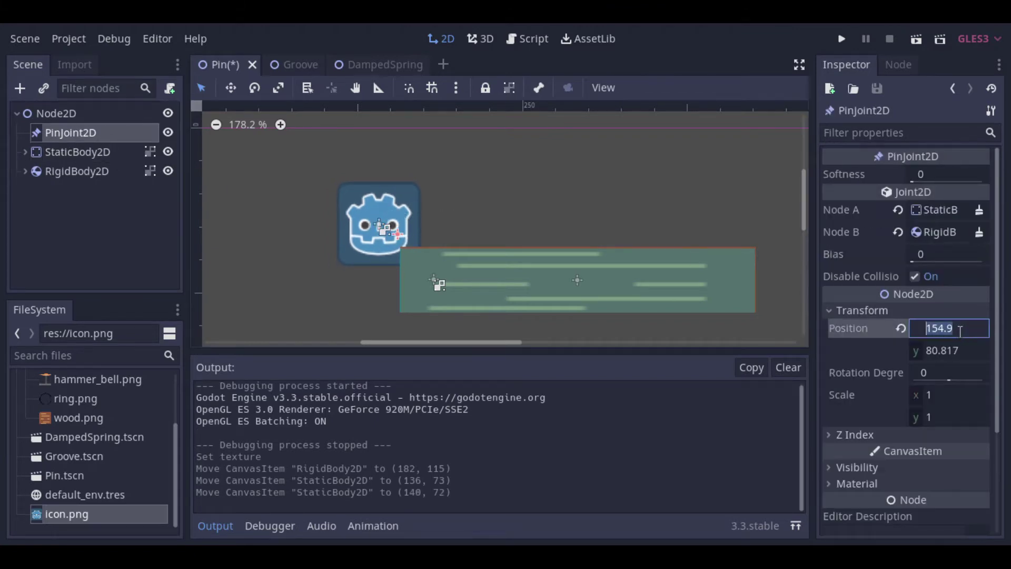
text(200)
key(Return)
drag(456, 236, 408, 244)
click(619, 185)
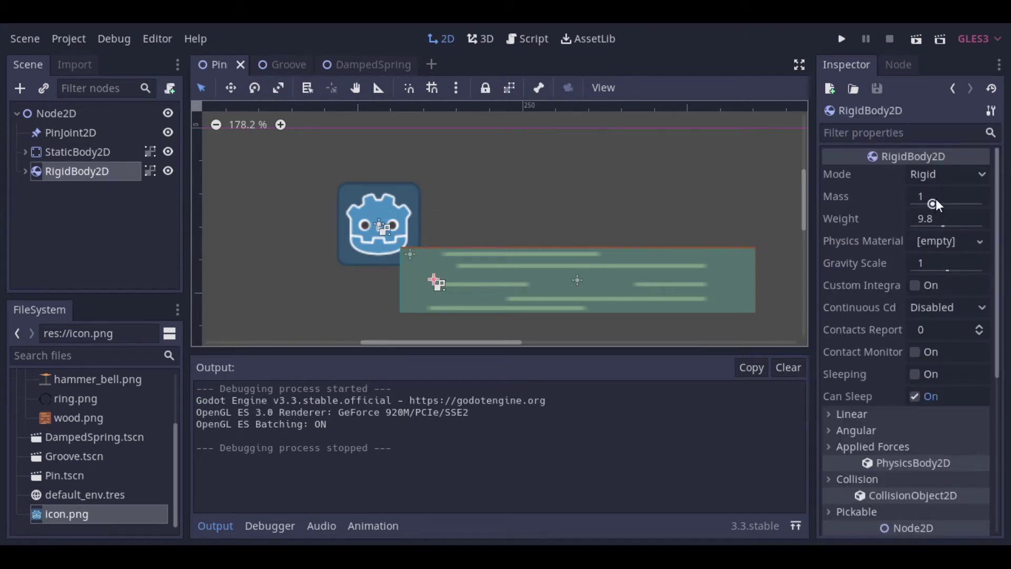
- Set the RigidBody2D's mass to 20 and its gravity scale to 5
click(939, 197)
text(20)
key(Return)
click(919, 263)
text(5)
key(Return)
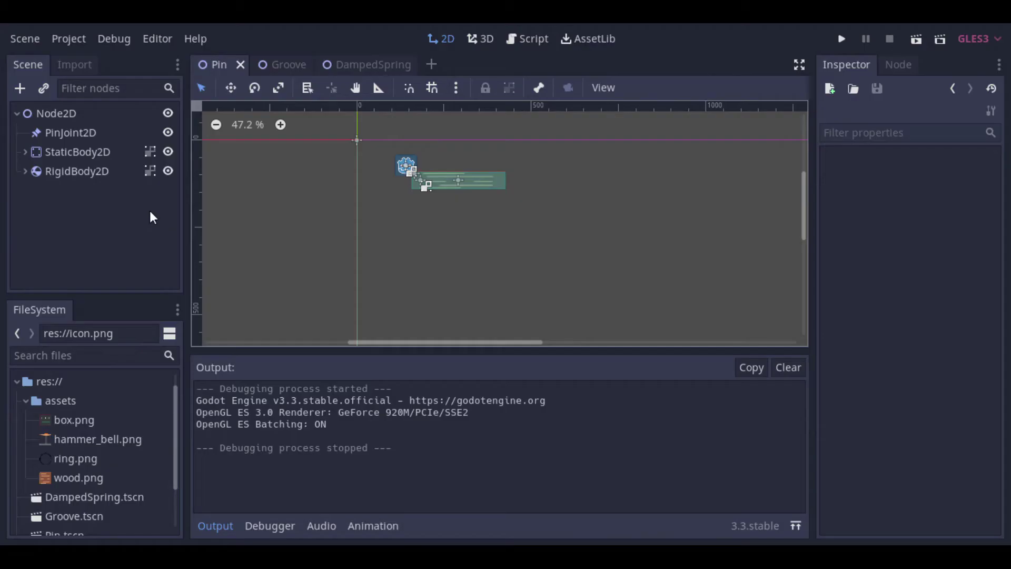
- Copy the RigidBody2D plank and paste two copies of it under the root Node2D
click(103, 171)
scroll(901, 417, down, 3)
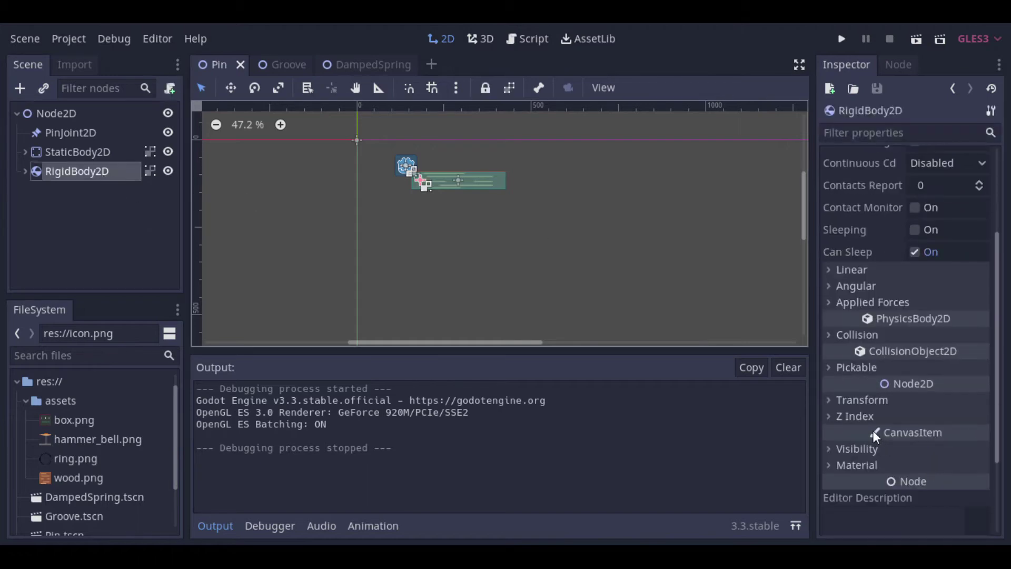
key(ctrl+c)
click(77, 112)
key(ctrl+v)
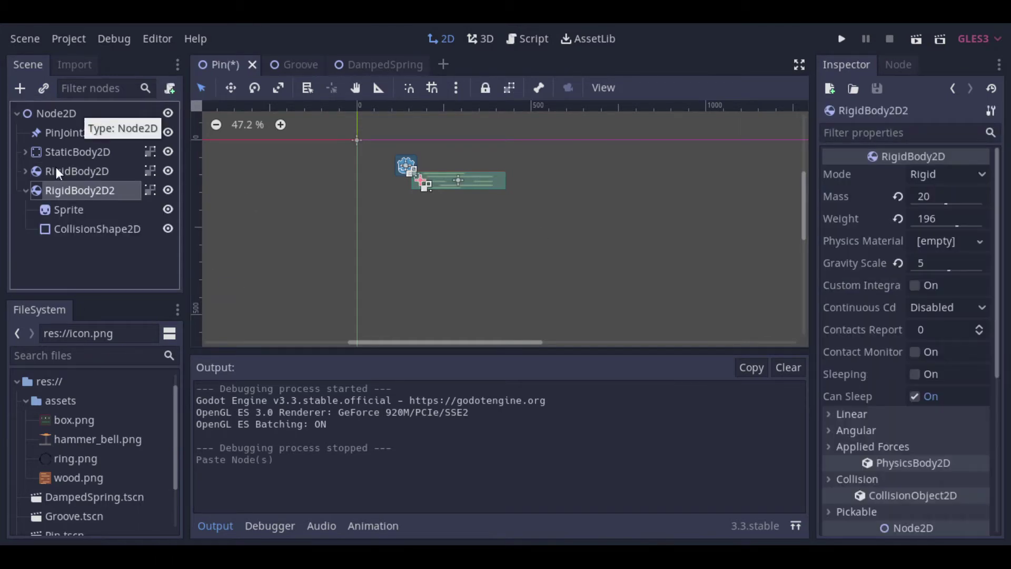
click(25, 190)
click(68, 112)
key(ctrl+v)
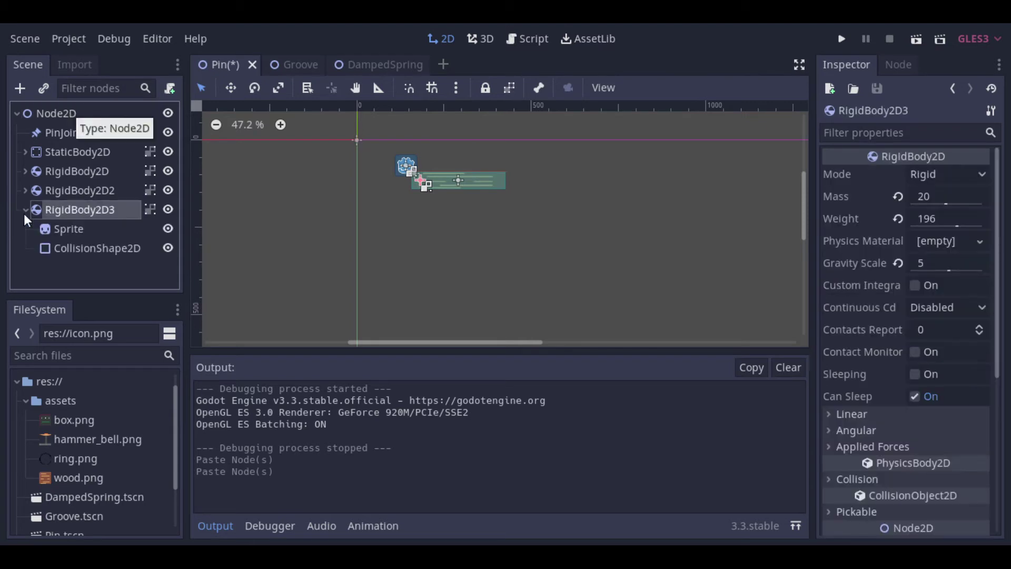
click(25, 209)
- Set RigidBody2D2's X position to 250 and then 450, and move the plank to about (498, 246)
click(74, 171)
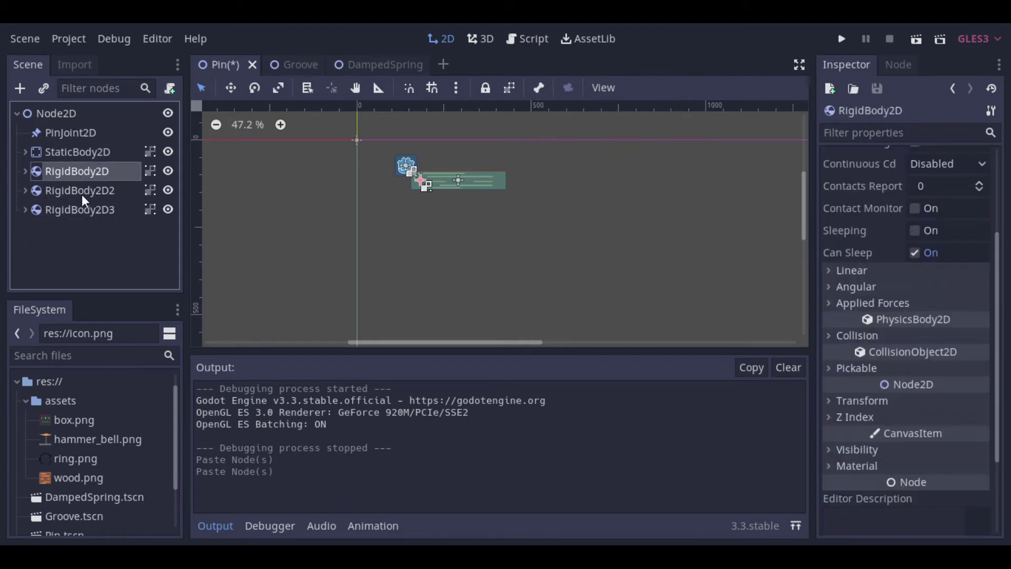
click(90, 193)
scroll(898, 447, down, 3)
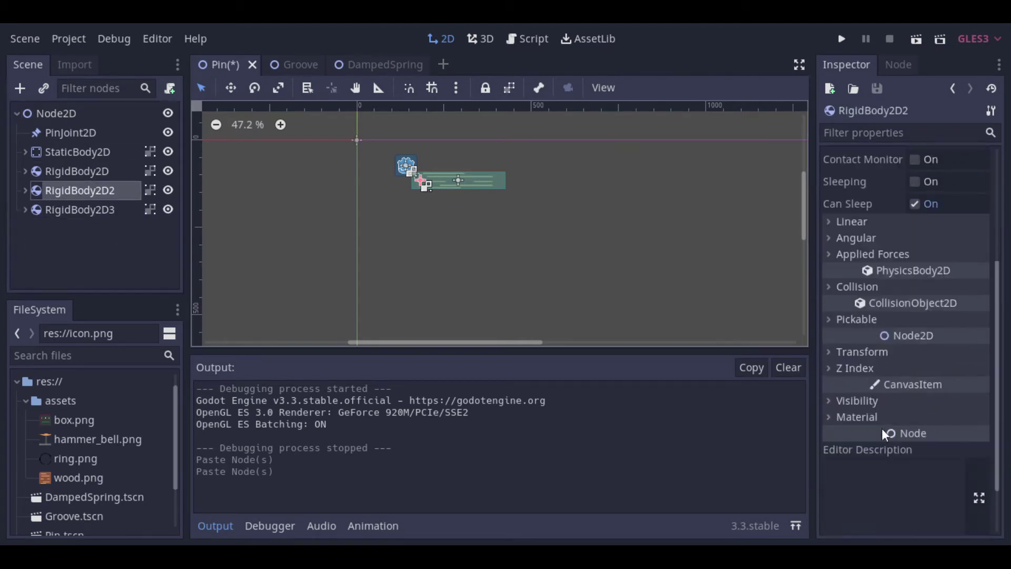
click(864, 351)
click(954, 371)
text(250)
key(Return)
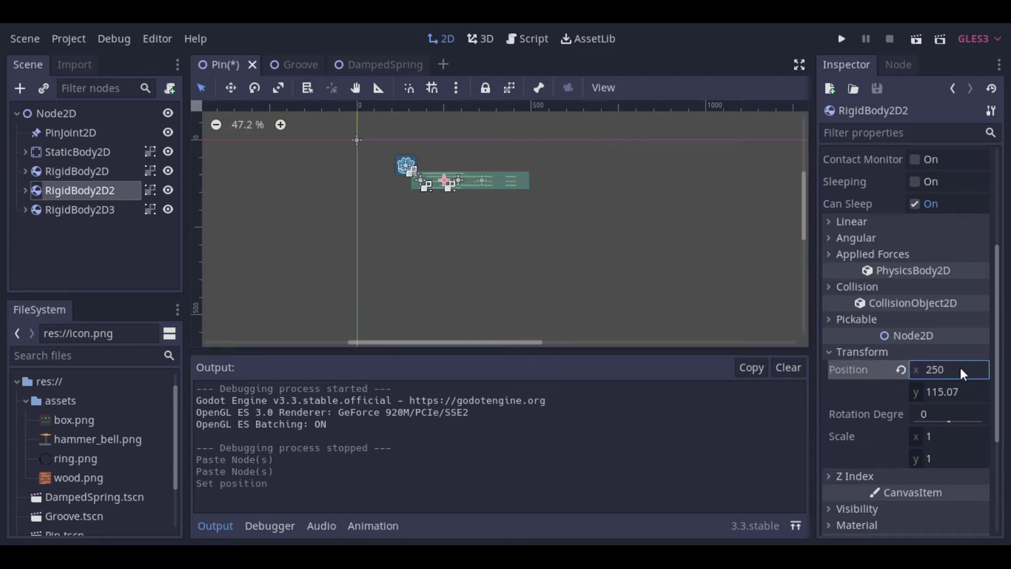
click(955, 370)
text(450)
key(Return)
drag(593, 183, 611, 228)
- Rotate RigidBody2D3 to 45 and then -45 degrees, and move it to about (832, 259), beyond RigidBody2D2
click(454, 175)
scroll(871, 448, down, 3)
click(864, 352)
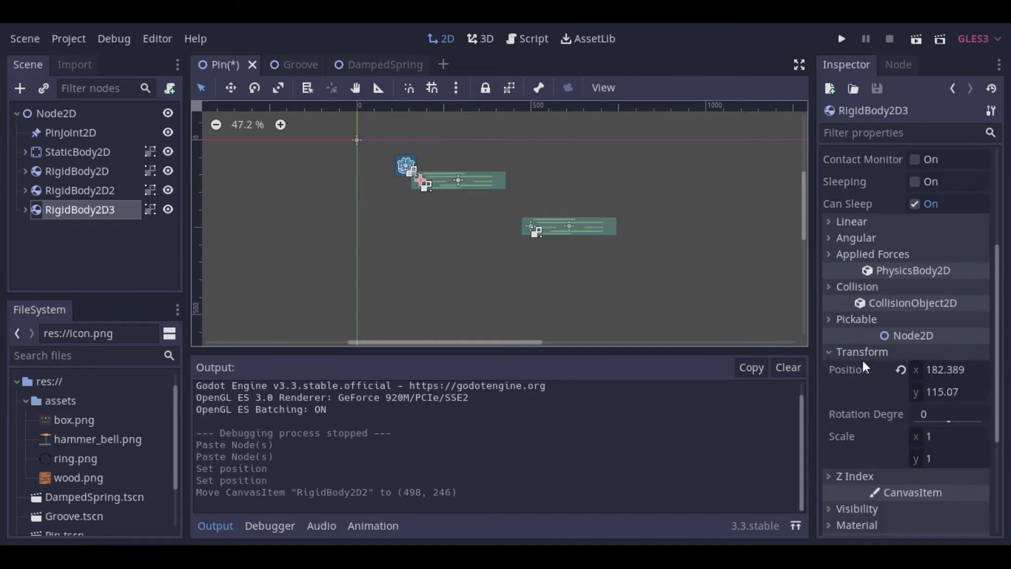
click(943, 414)
text(45)
key(Return)
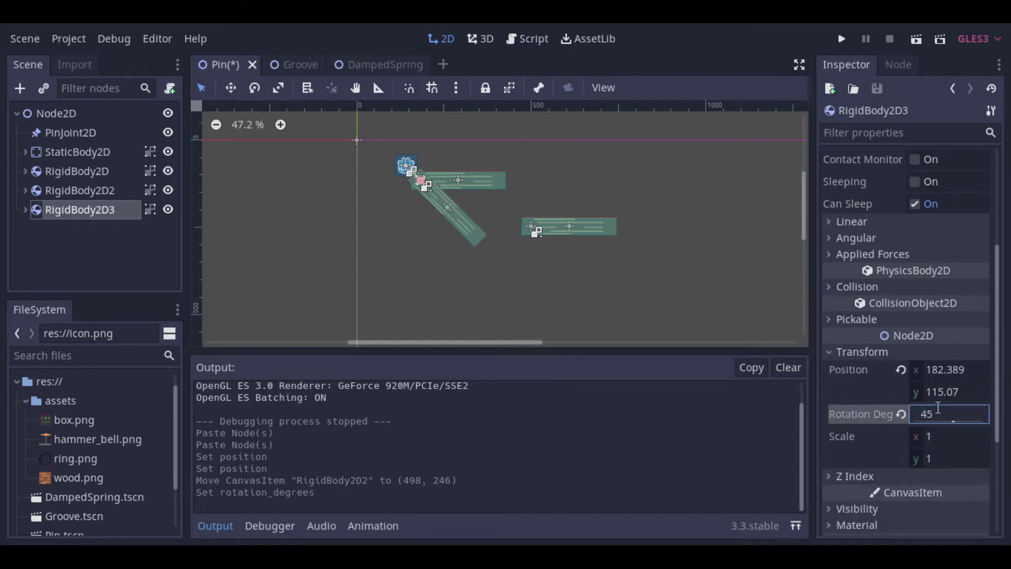
drag(447, 208, 655, 227)
click(934, 413)
text(-45)
key(Return)
- Rotate RigidBody2D to 45 degrees and move RigidBody2D2 and RigidBody2D3 so the three planks overlap end to end
click(463, 180)
click(862, 401)
click(932, 461)
text(45)
key(Return)
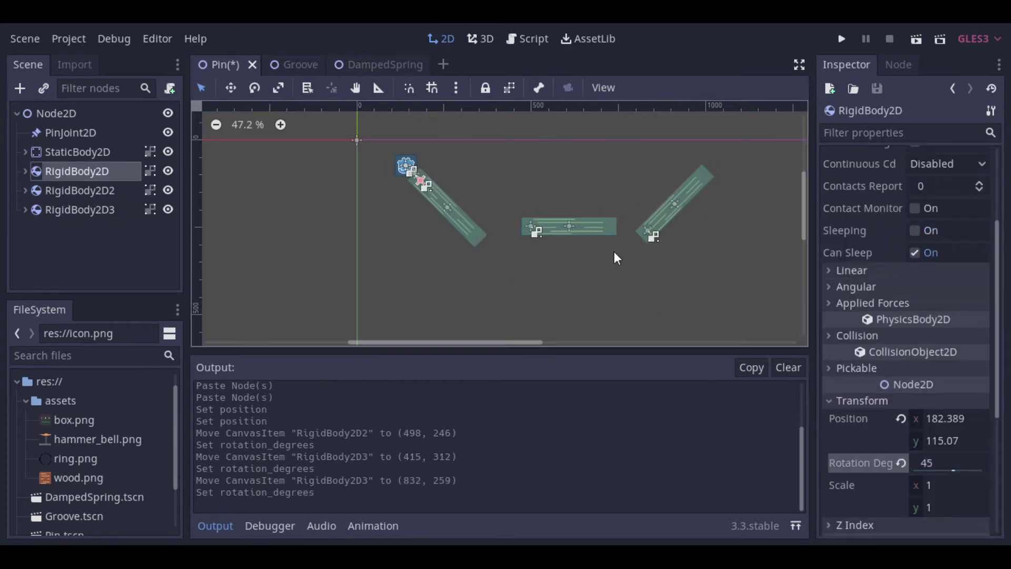
drag(587, 225, 545, 242)
drag(693, 189, 665, 203)
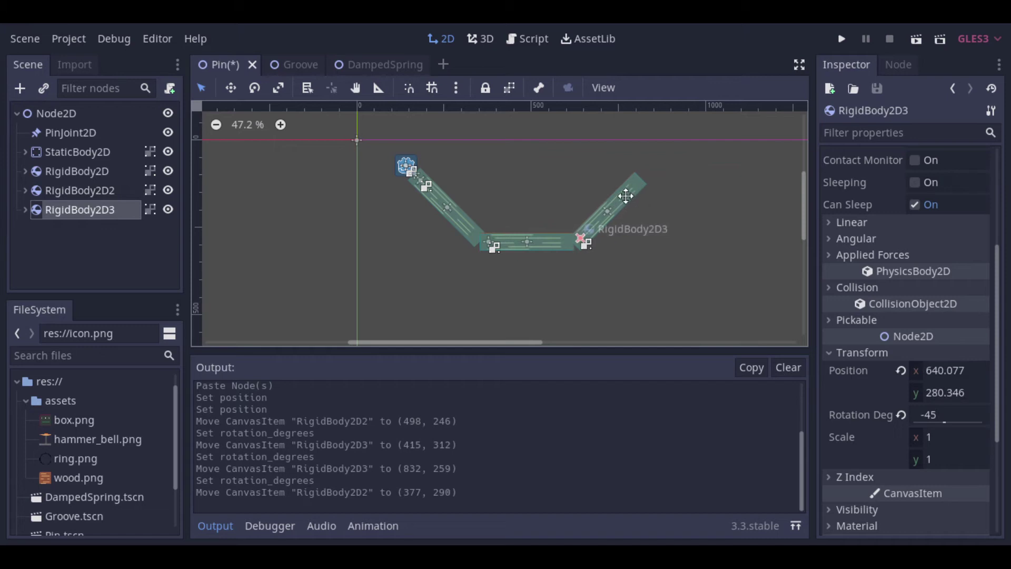
- Copy the StaticBody2D icon and paste it under the root Node2D
click(400, 172)
click(53, 112)
key(ctrl+v)
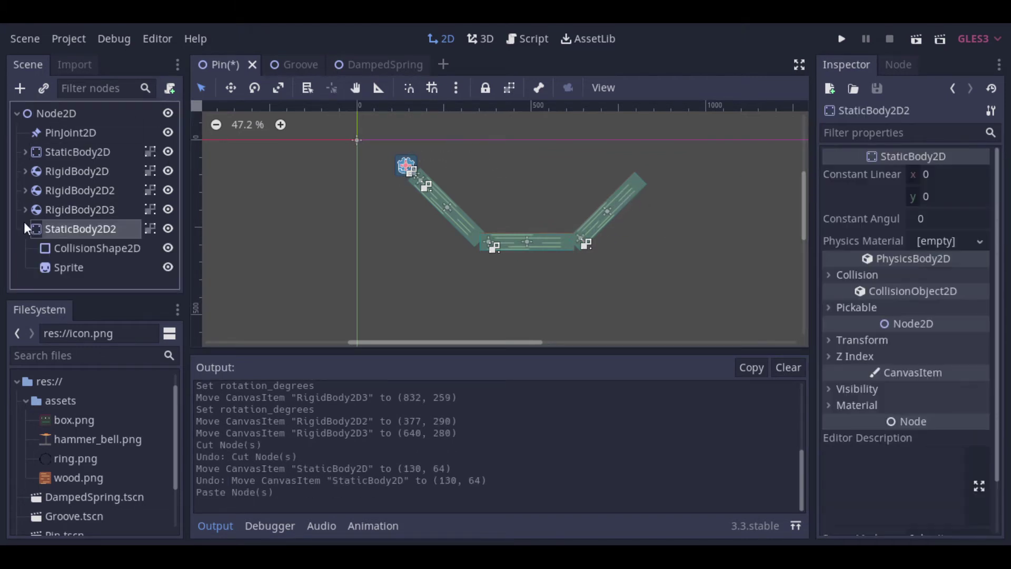
click(25, 228)
- Set StaticBody2D2's X position to 200 and move it to about (825, 83) at RigidBody2D3's free end
click(862, 340)
click(951, 357)
text(200)
key(Return)
drag(437, 155, 653, 163)
click(648, 220)
- Add a second PinJoint2D under Node2D and reorder both joints to sit before and after RigidBody2D in the node tree
click(58, 133)
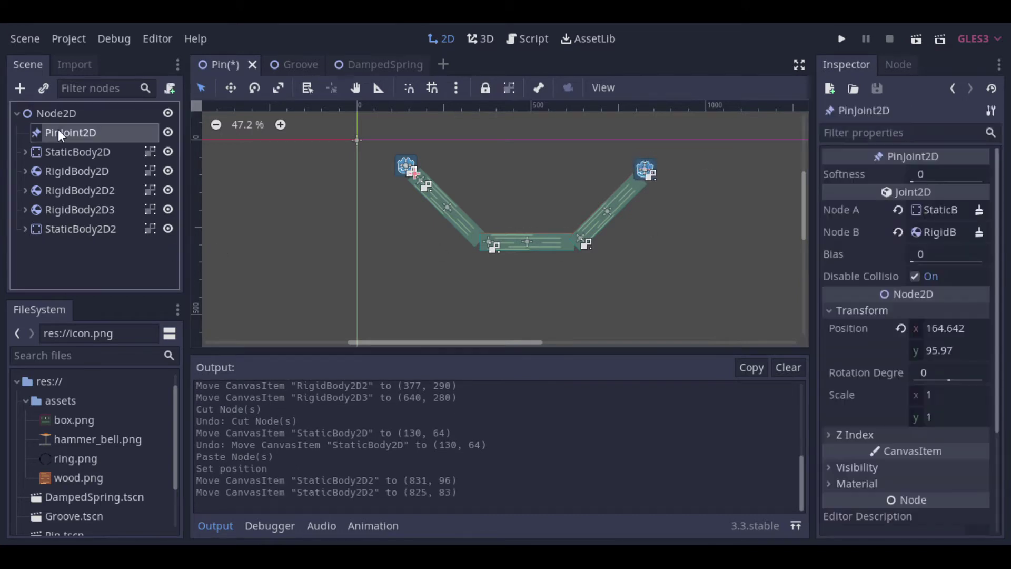
scroll(453, 183, up, 3)
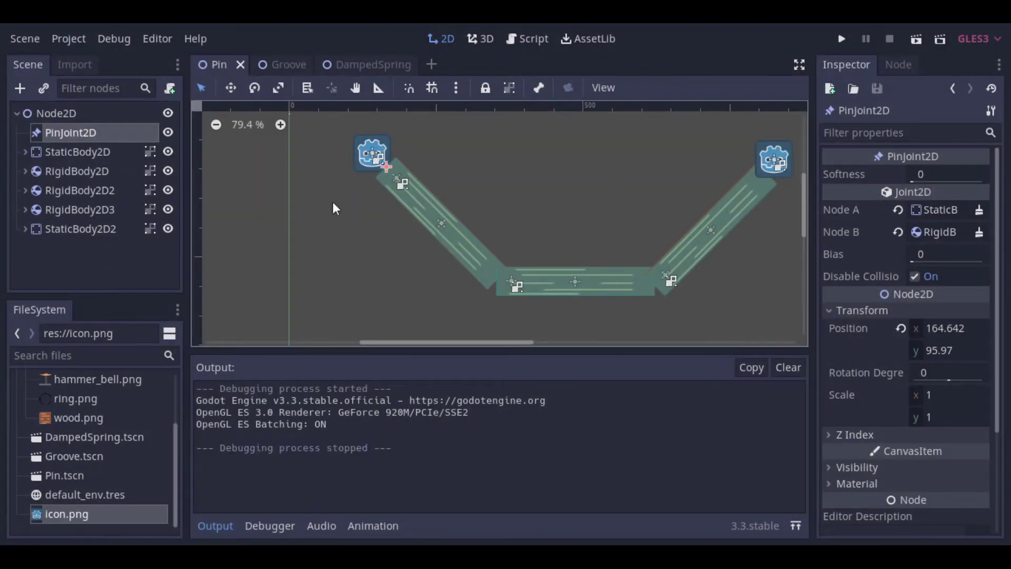
click(65, 112)
key(ctrl+a)
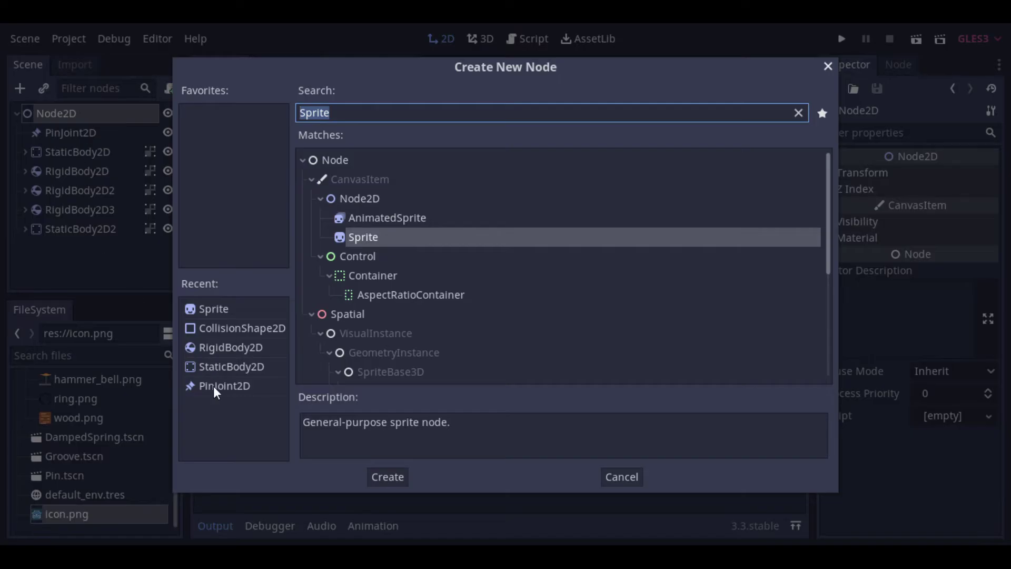
double_click(213, 387)
drag(68, 133, 62, 165)
drag(67, 241, 64, 186)
- Rename the three RigidBody2D nodes as Rigid1, Rigid2 and Rigid3
click(84, 171)
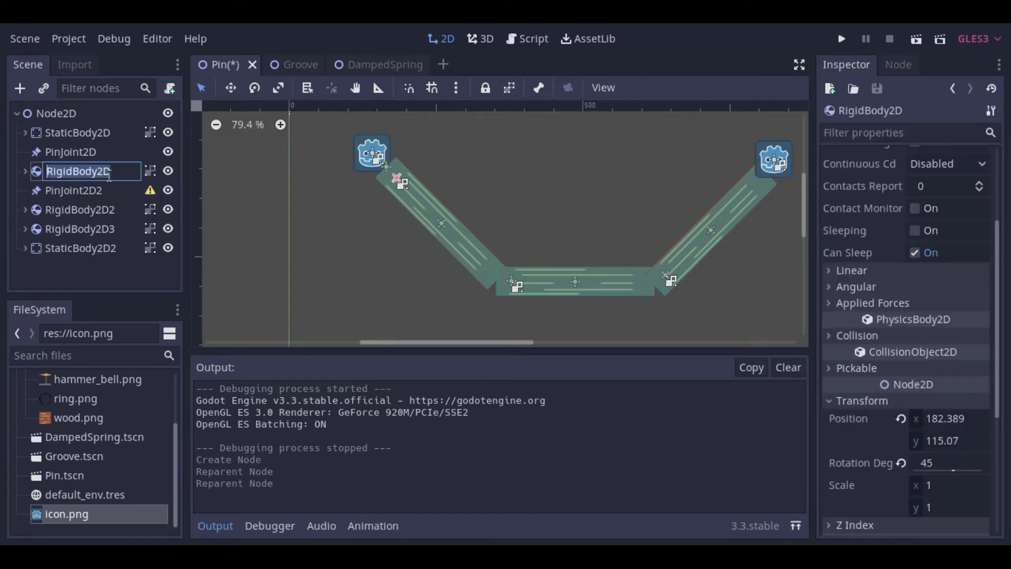
click(115, 172)
key(BackSpace)
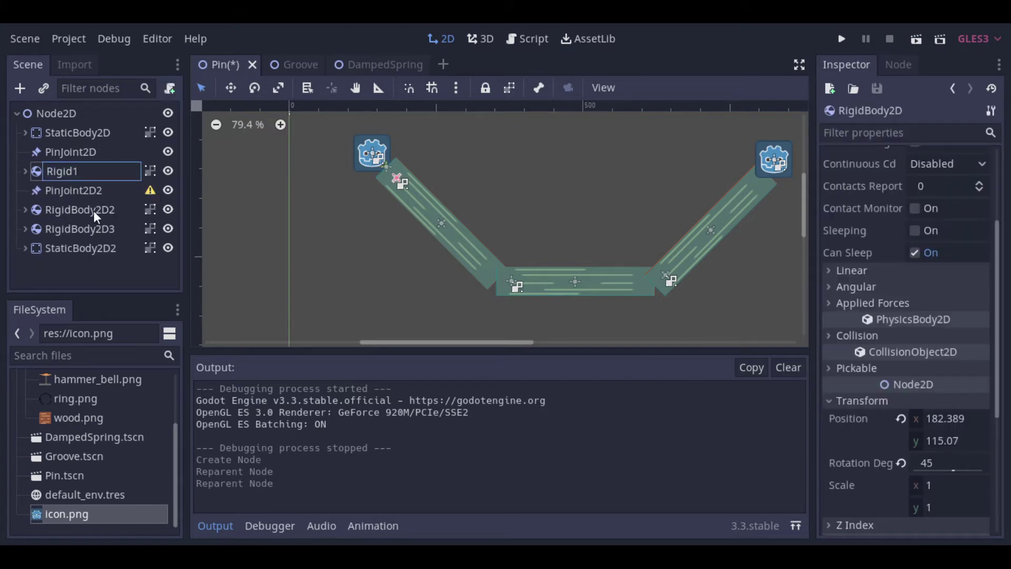
double_click(94, 211)
drag(123, 210, 76, 230)
key(BackSpace)
text(2)
double_click(108, 227)
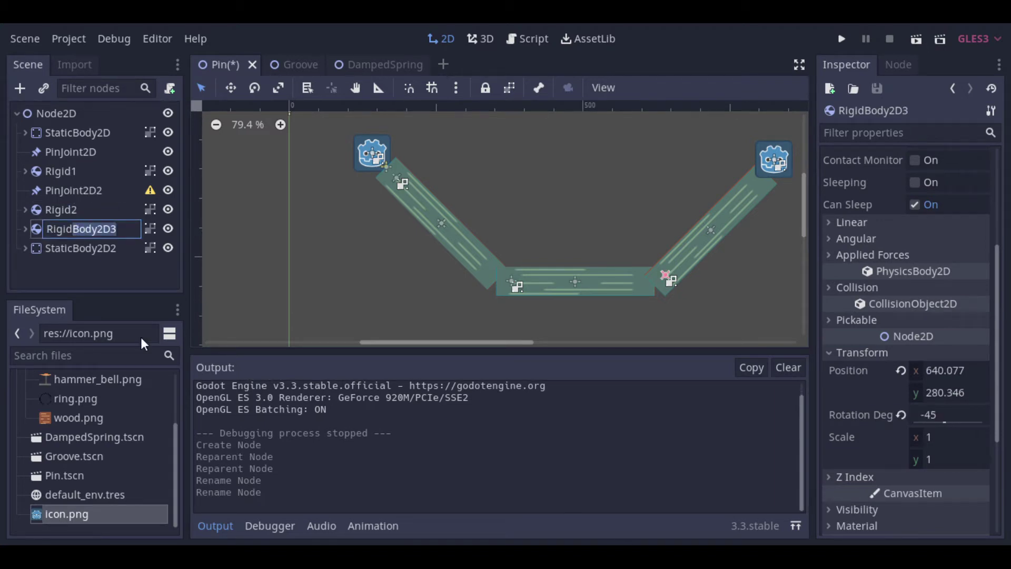
- Rename the two StaticBody2D nodes as Static1 and Static2
click(112, 249)
click(118, 134)
click(118, 134)
drag(120, 134, 77, 134)
text(1)
click(112, 249)
click(112, 249)
drag(117, 249, 77, 248)
text(2)
click(97, 272)
- Add two more PinJoint2D nodes under Node2D, placing one between Rigid2 and Rigid3 and one between Rigid3 and Static2
click(79, 190)
right_click(79, 113)
click(100, 124)
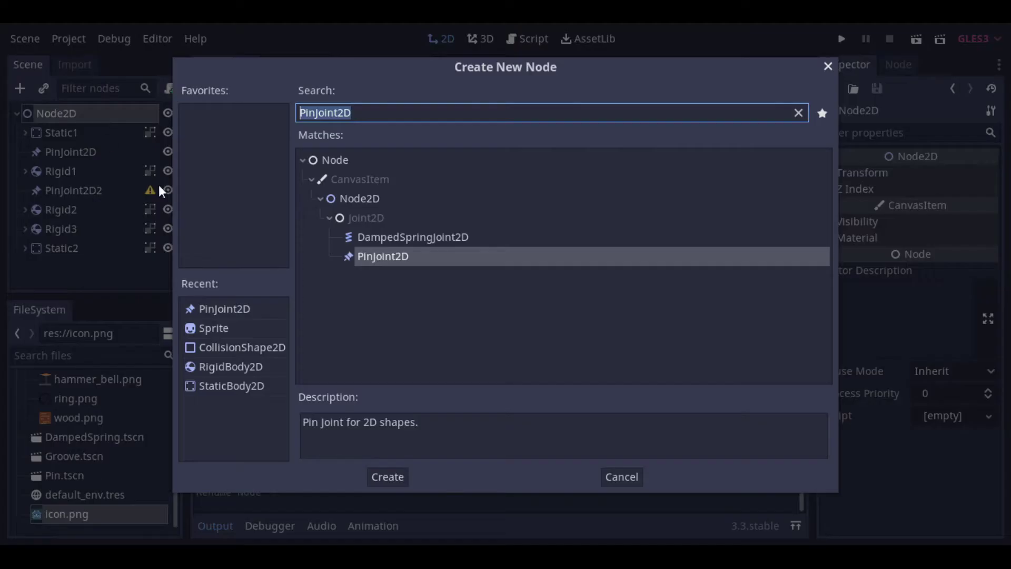
double_click(374, 256)
drag(65, 266, 63, 221)
right_click(72, 114)
click(87, 119)
double_click(213, 309)
drag(74, 271, 62, 246)
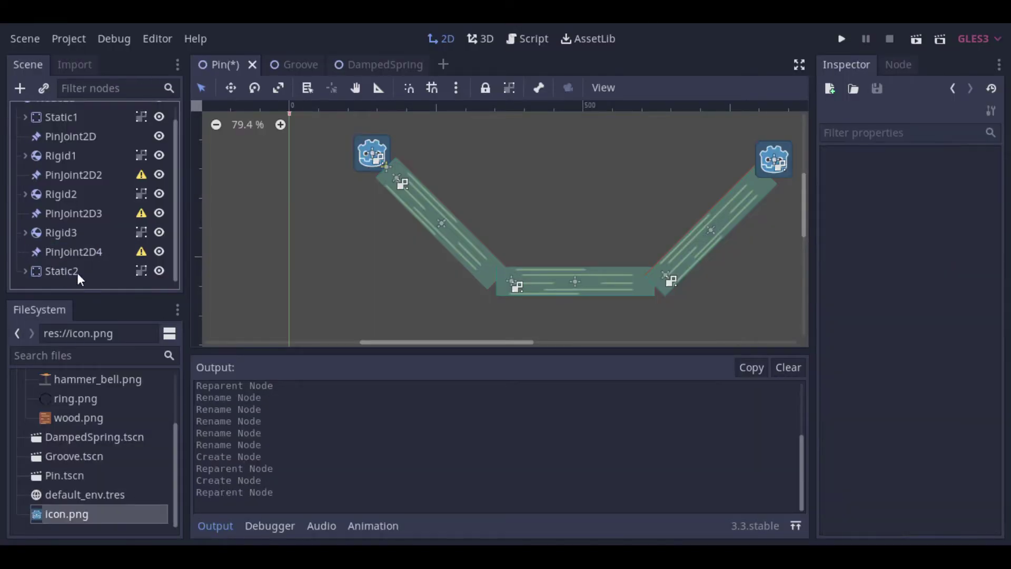
- Assign Static1 as Node A and Rigid1 as Node B of the first PinJoint2D
click(73, 136)
click(954, 207)
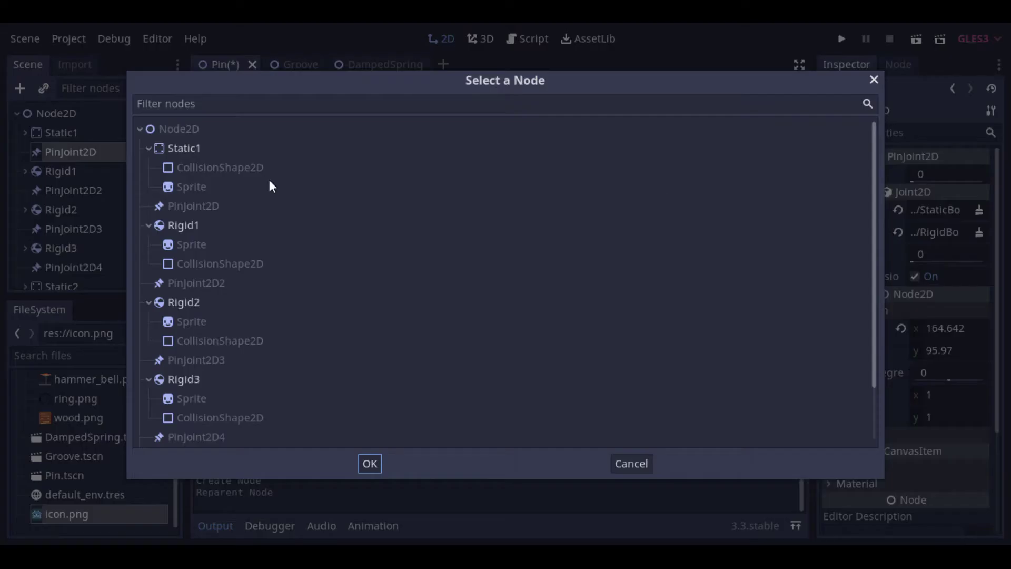
click(237, 148)
click(370, 464)
click(935, 232)
click(192, 227)
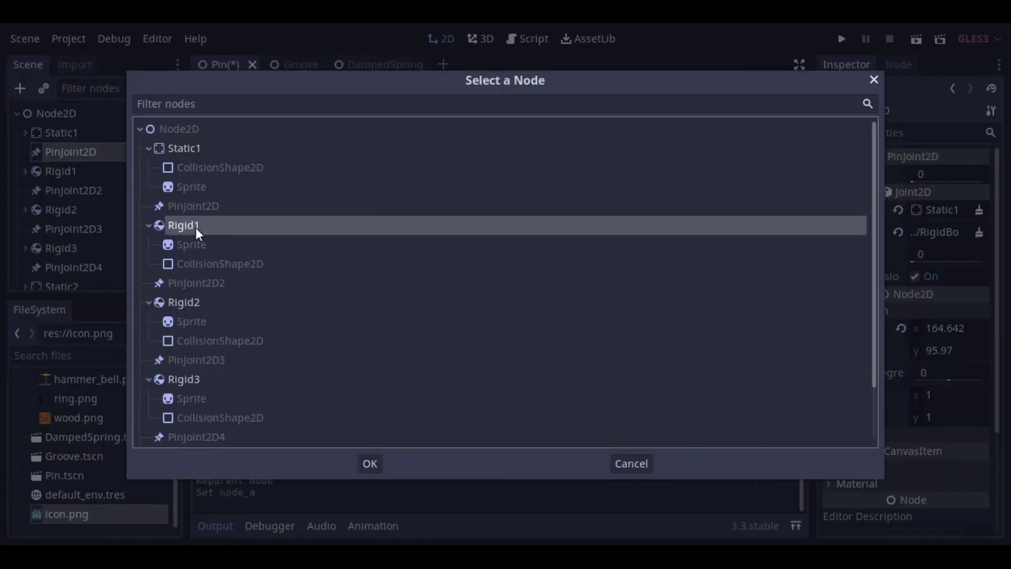
click(370, 463)
- Assign Rigid1 as Node A and Rigid2 as Node B of PinJoint2D2
click(70, 189)
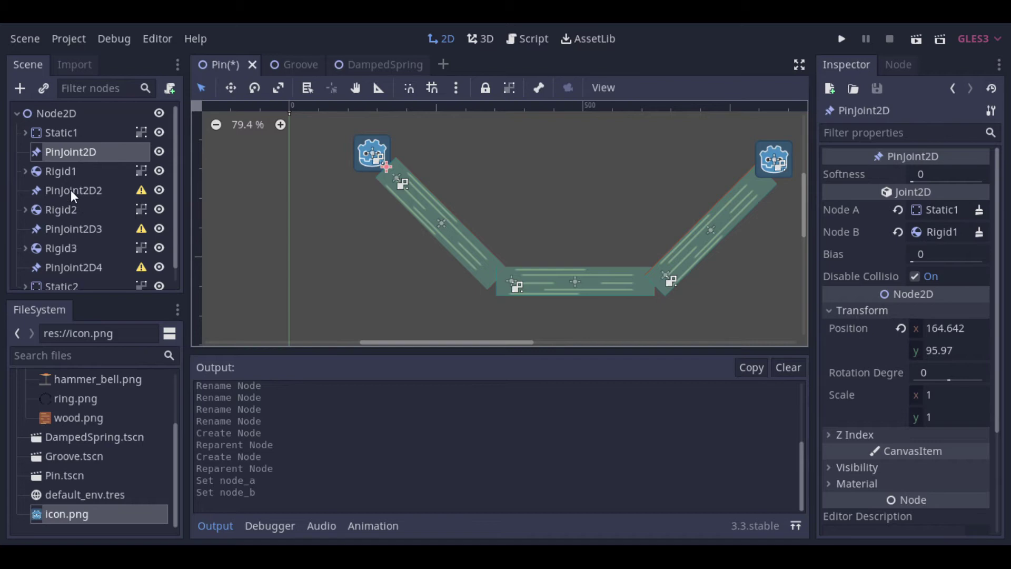
click(936, 210)
click(192, 224)
click(370, 463)
click(941, 232)
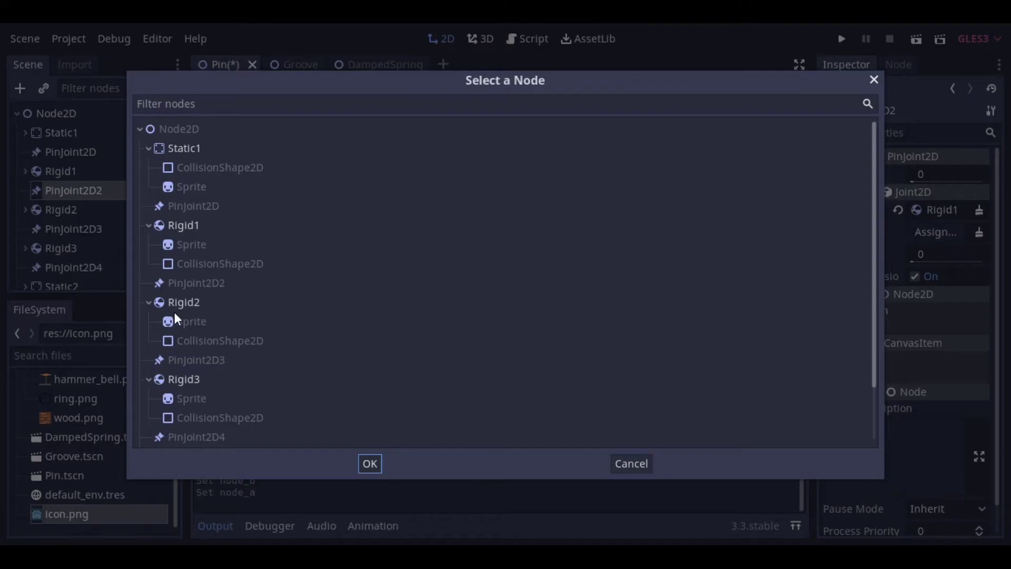
click(180, 301)
click(370, 463)
- Assign Rigid2 as Node A and Rigid3 as Node B of PinJoint2D3
click(62, 229)
click(938, 211)
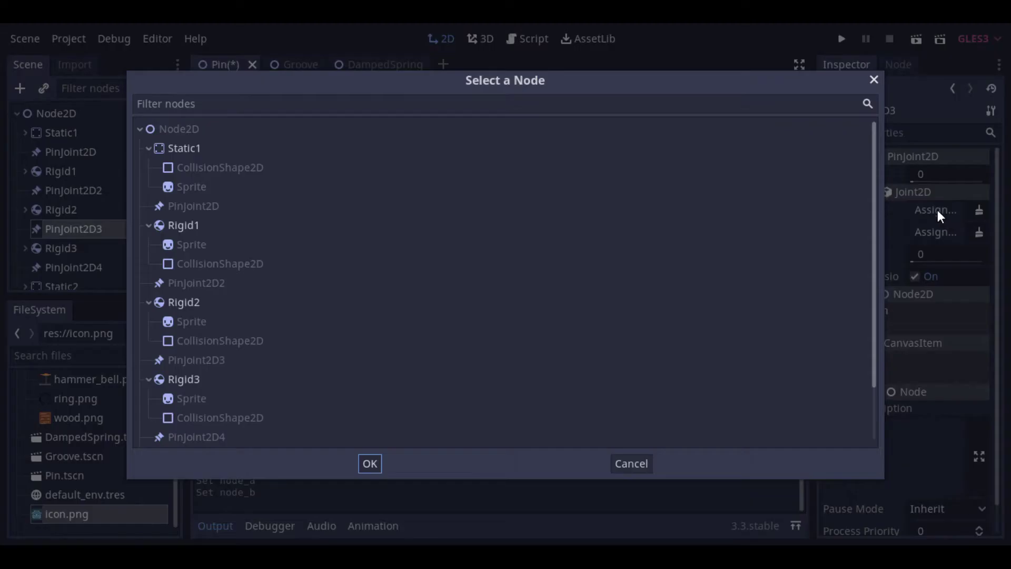
click(220, 302)
click(370, 464)
click(938, 232)
click(190, 383)
click(371, 463)
- Assign Rigid3 as Node A and Static2 as Node B of PinJoint2D4, and run the scene
scroll(94, 252, down, 1)
click(94, 252)
click(938, 211)
click(200, 381)
click(370, 463)
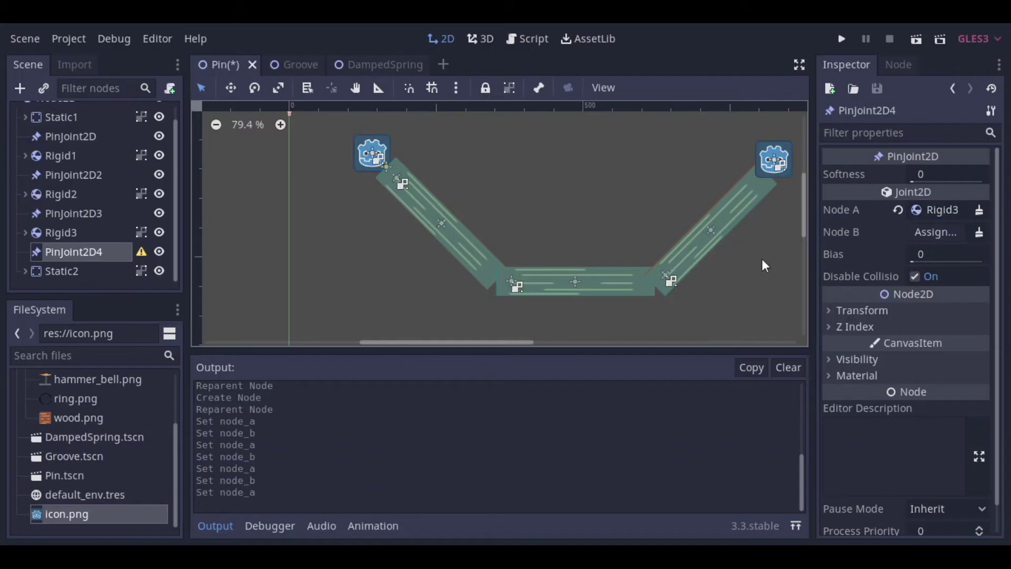
click(923, 232)
scroll(159, 403, down, 3)
click(174, 389)
click(370, 463)
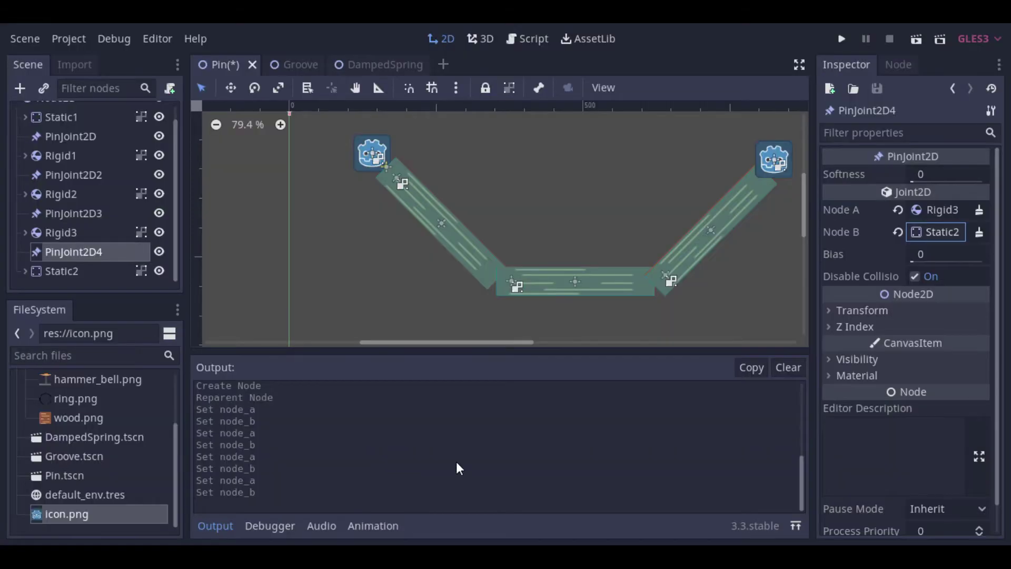
key(F6)
- Move PinJoint2D4 to about (803, 107), where the Rigid3 plank meets Static2
scroll(106, 226, up, 1)
click(77, 153)
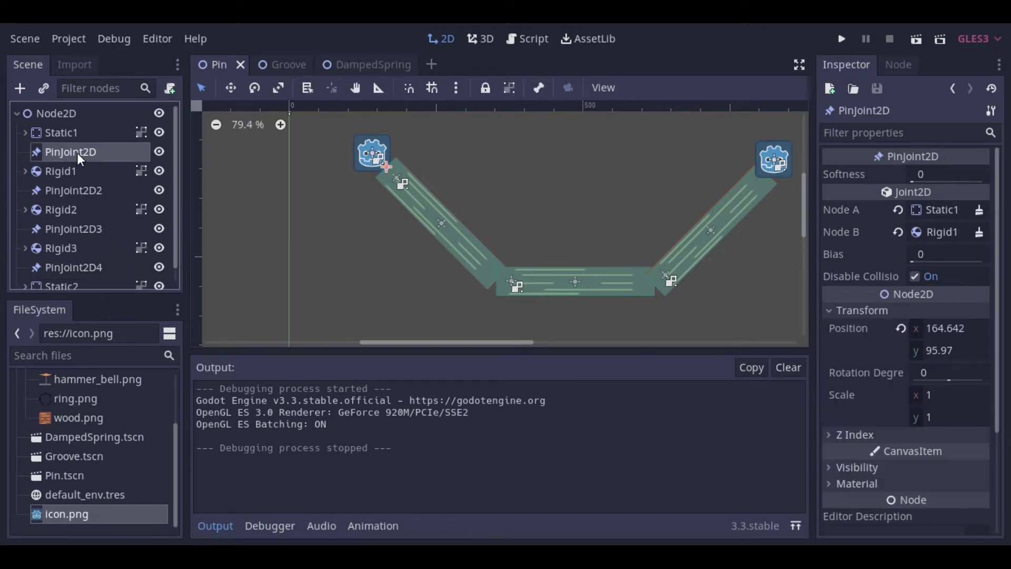
click(60, 190)
drag(803, 234, 802, 225)
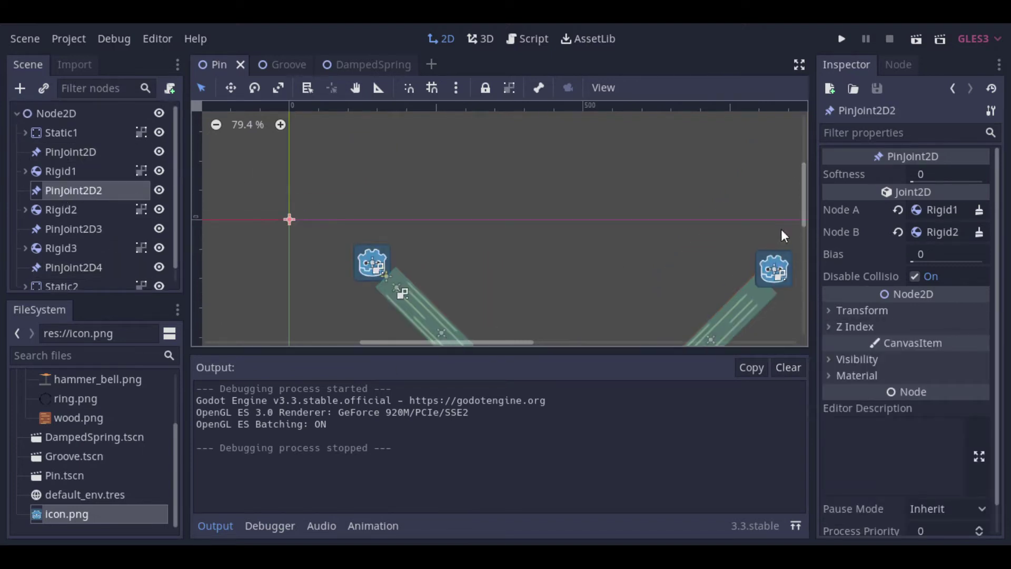
drag(290, 219, 477, 248)
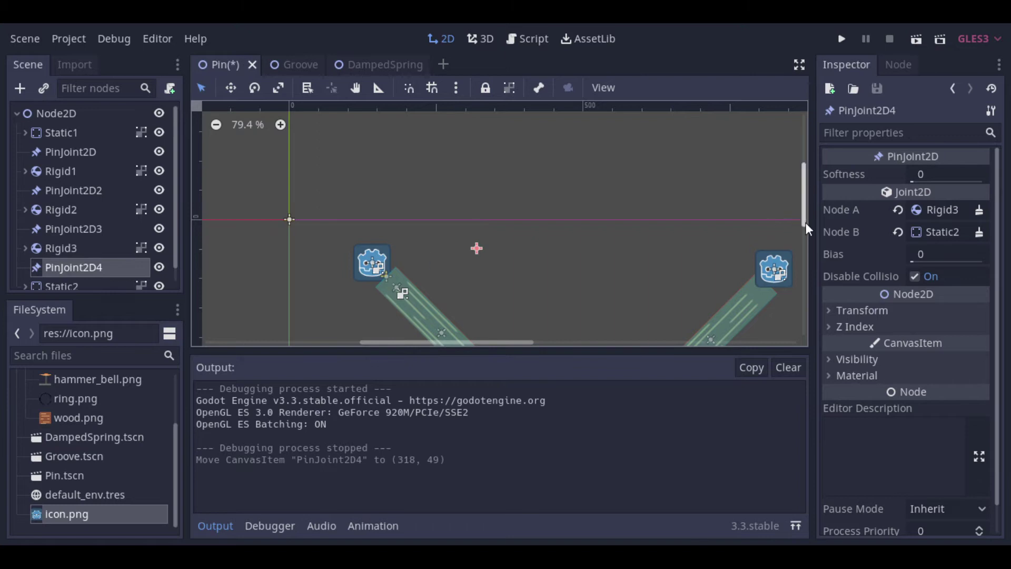
scroll(803, 229, down, 3)
scroll(105, 264, down, 1)
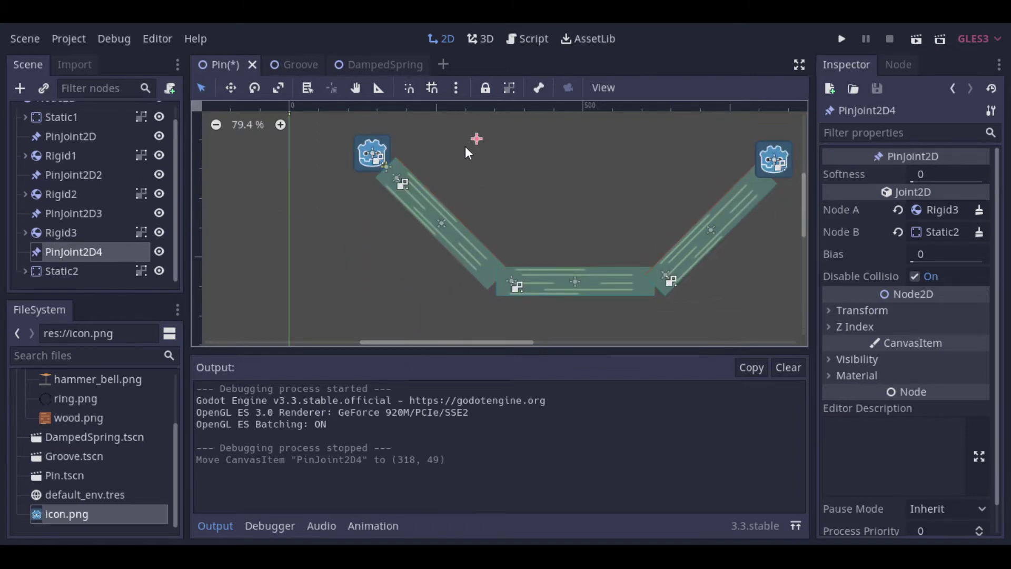
mouse_move(469, 149)
mouse_down()
mouse_move(700, 210)
mouse_move(759, 176)
mouse_up()
drag(496, 342, 515, 343)
drag(805, 215, 804, 211)
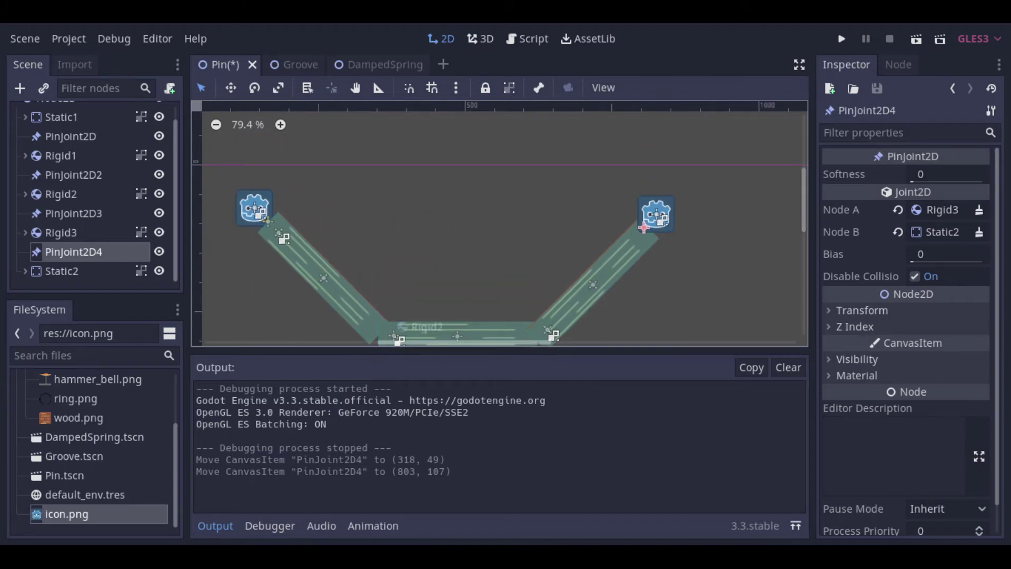
- Move PinJoint2D3 to about (614, 284), where the Rigid2 and Rigid3 planks meet
scroll(385, 341, left, 3)
drag(283, 166, 501, 216)
scroll(807, 224, down, 3)
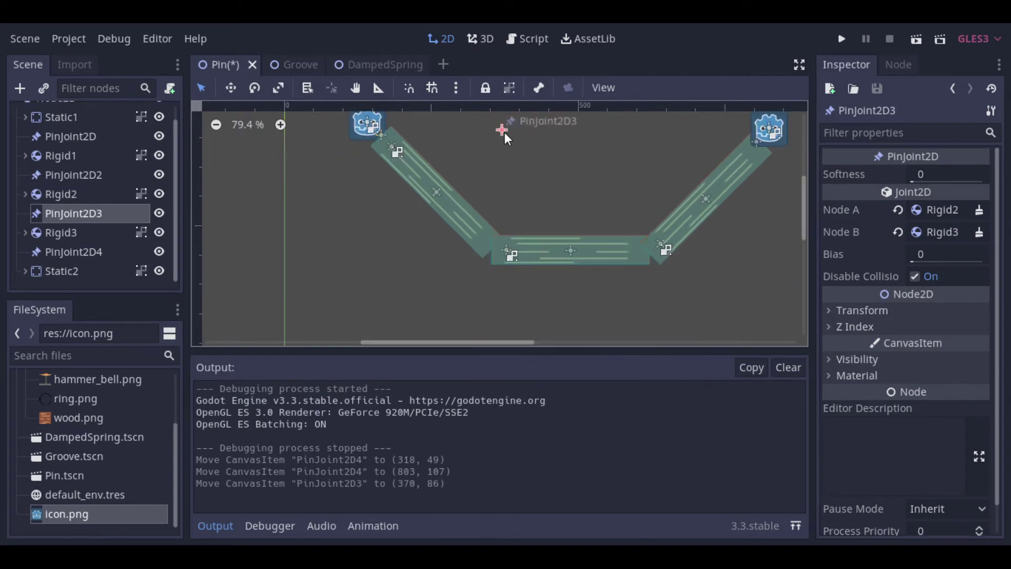
drag(502, 132, 648, 248)
- Move PinJoint2D2 to the junction of the Rigid1 and Rigid2 planks, and run the scene
scroll(805, 215, up, 3)
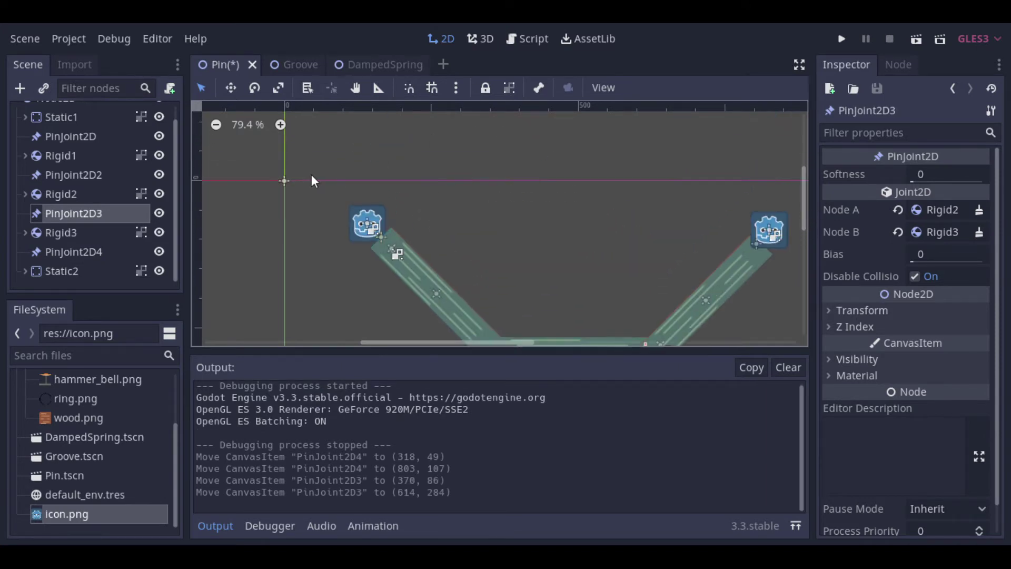
drag(285, 181, 471, 235)
scroll(804, 224, down, 3)
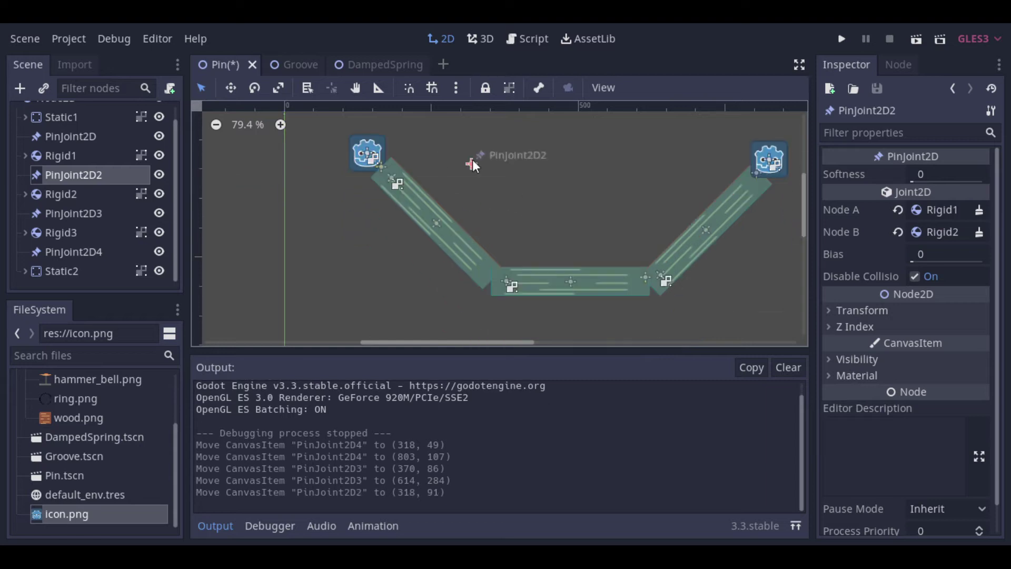
drag(471, 165, 495, 275)
scroll(808, 229, up, 4)
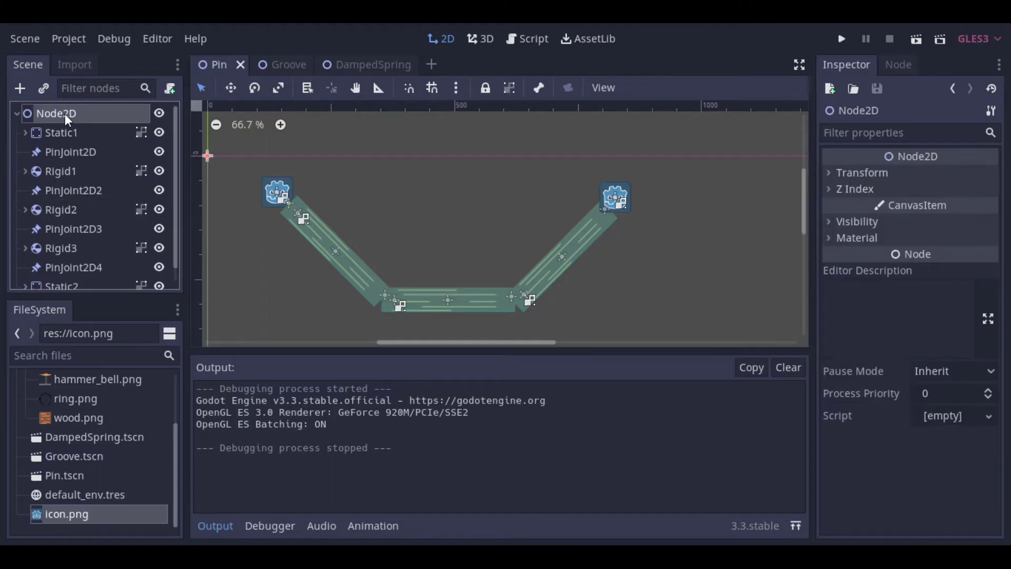
- Add a Node2D child to the root, place it first in the node tree and rename it Bridge
right_click(65, 114)
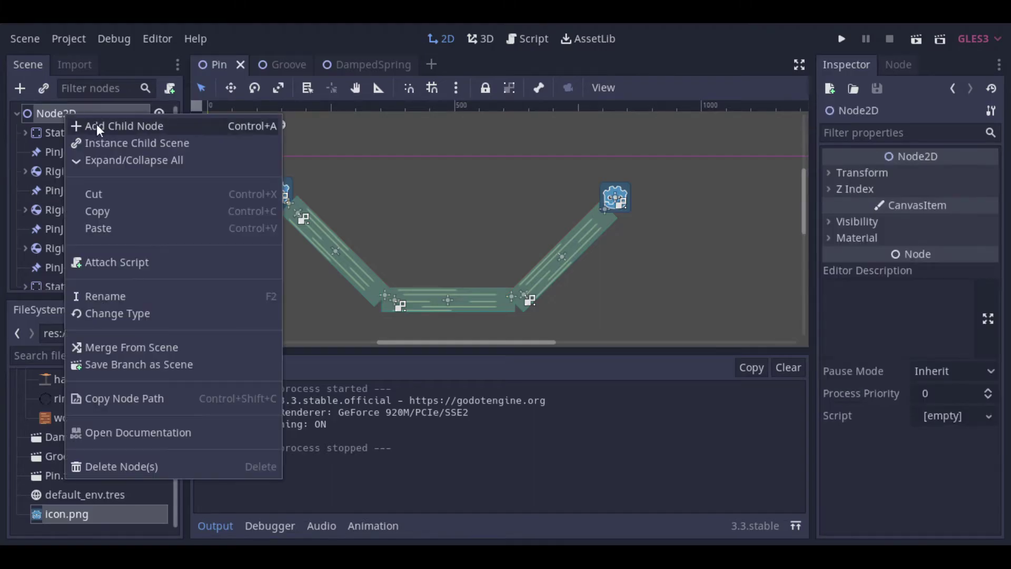
click(100, 125)
text(node)
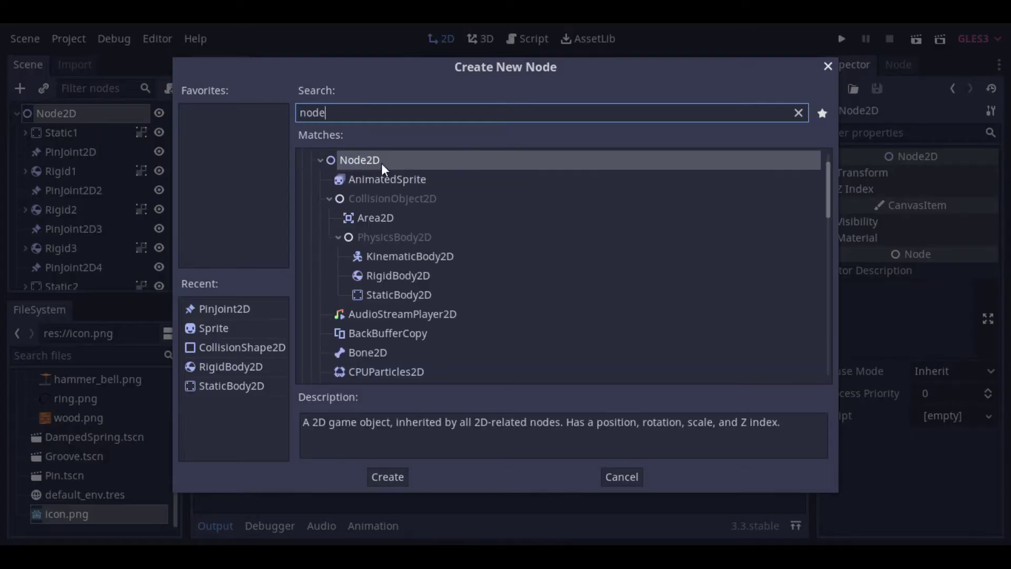
double_click(379, 163)
drag(66, 270, 69, 124)
double_click(69, 127)
text(Bridge)
- Reparent all nodes from Static1 through Static2 under the Bridge node and save the scene
click(55, 157)
scroll(97, 220, down, 2)
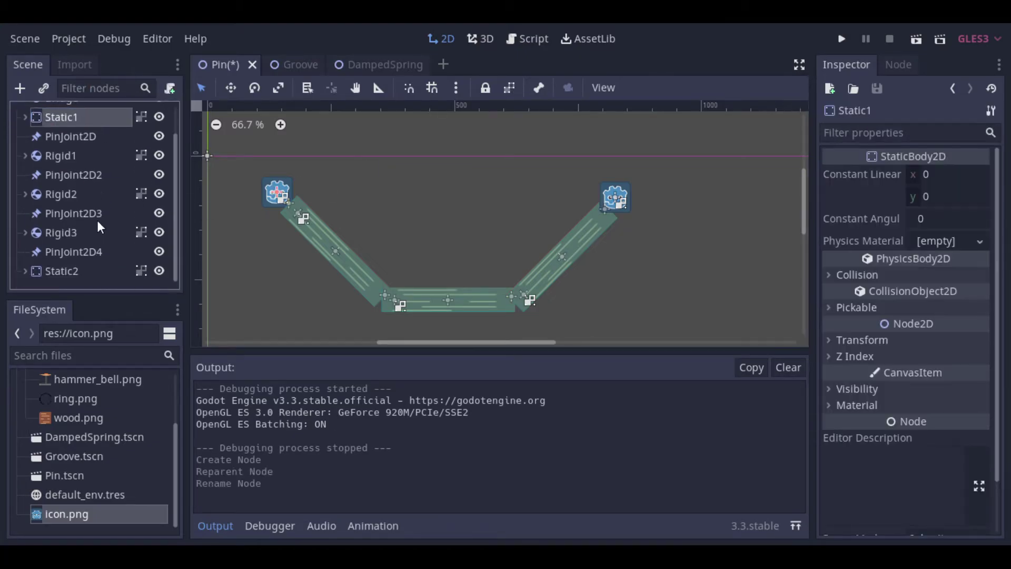
shift+click(74, 268)
drag(75, 267, 63, 134)
key(ctrl+s)
- Add a RigidBody2D as a child of the root Node2D
right_click(42, 113)
click(84, 122)
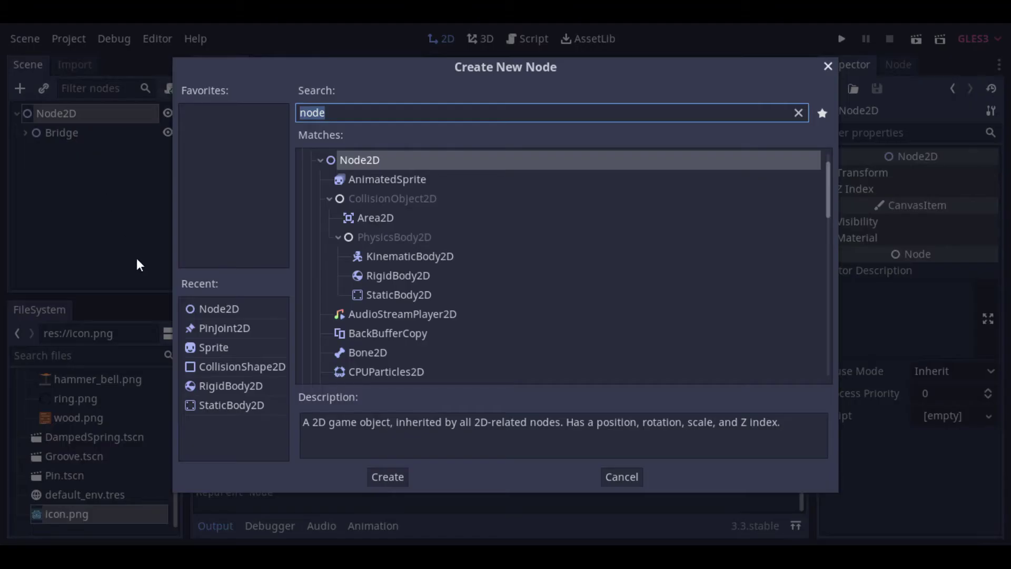
text(rigi)
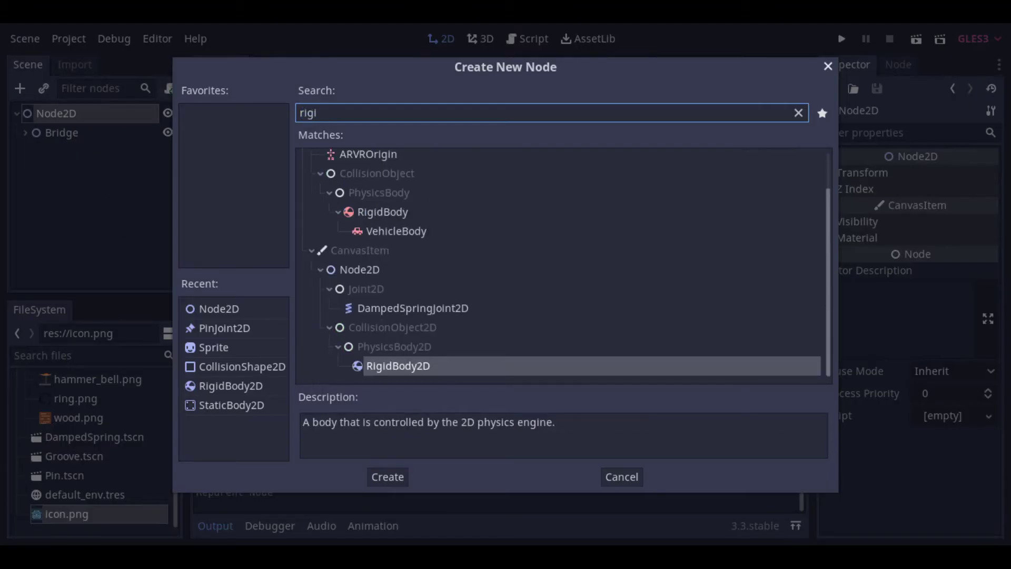
click(386, 476)
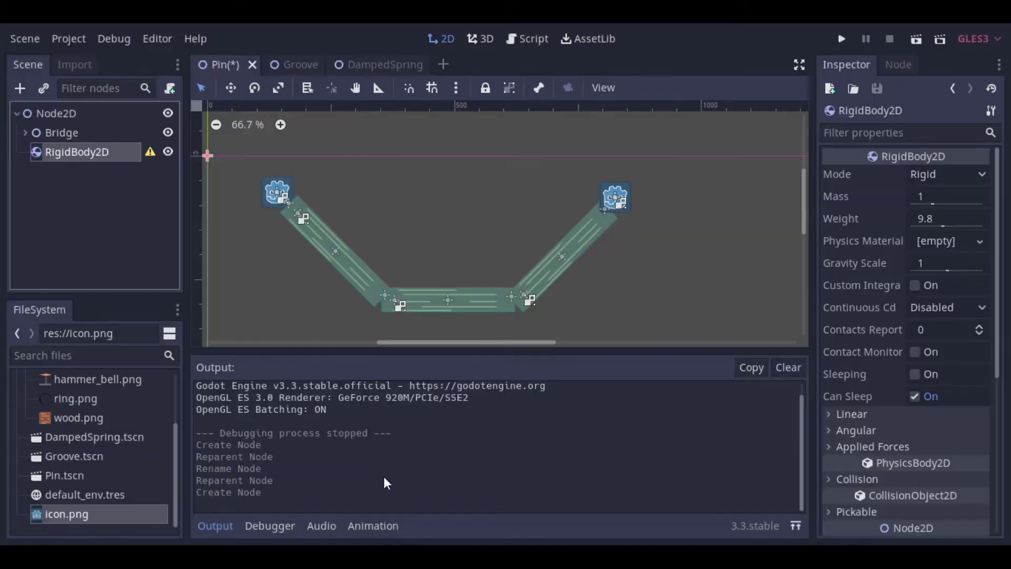
- Add a Sprite and a CollisionShape2D as children of the RigidBody2D
right_click(62, 152)
click(101, 73)
double_click(213, 366)
right_click(81, 153)
click(116, 78)
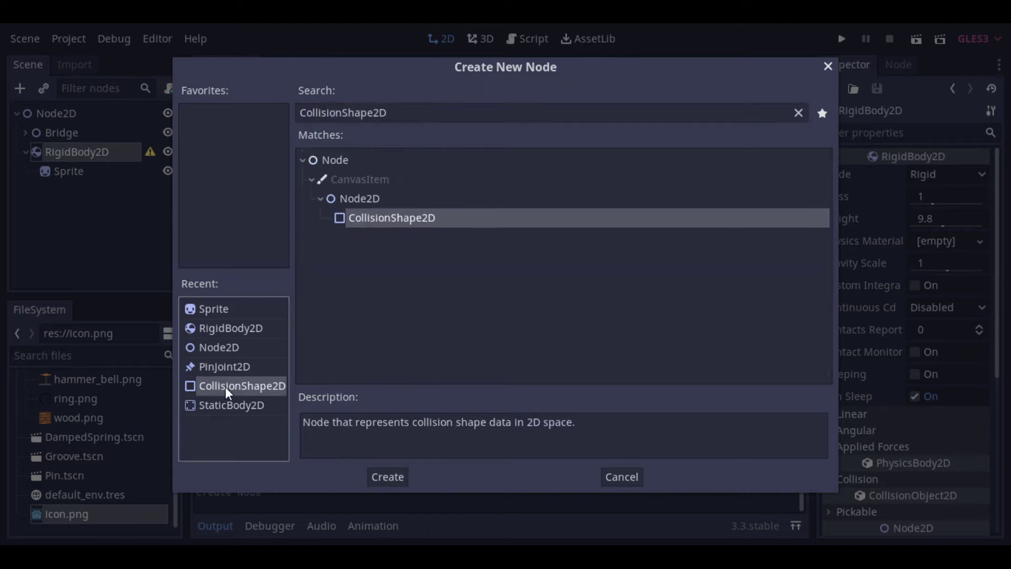
double_click(225, 385)
- Use icon.png as the Sprite's texture and give the CollisionShape2D a CircleShape2D enlarged to fit the icon
click(58, 173)
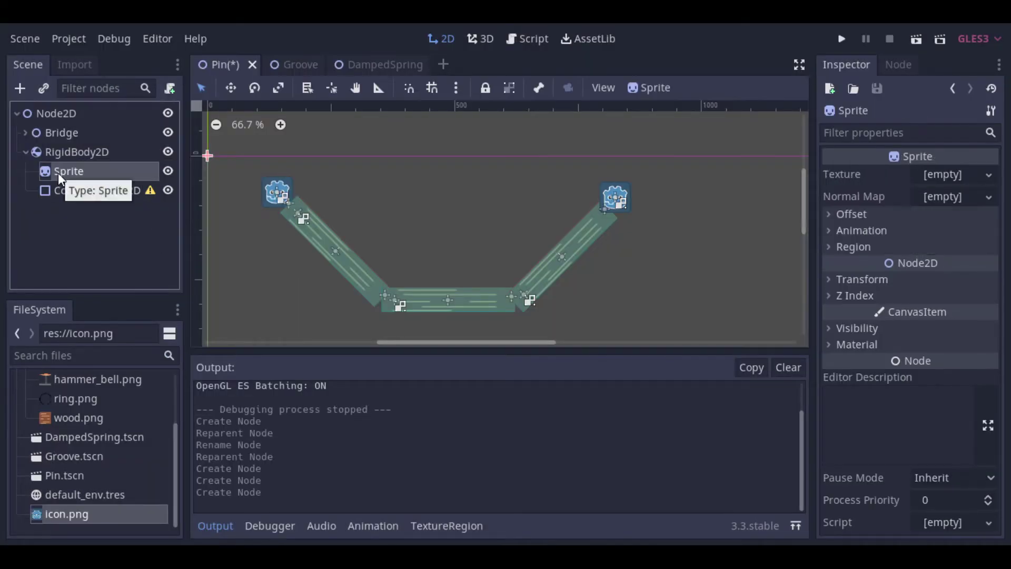
drag(65, 520, 945, 176)
click(105, 191)
click(988, 174)
click(896, 215)
scroll(274, 160, up, 3)
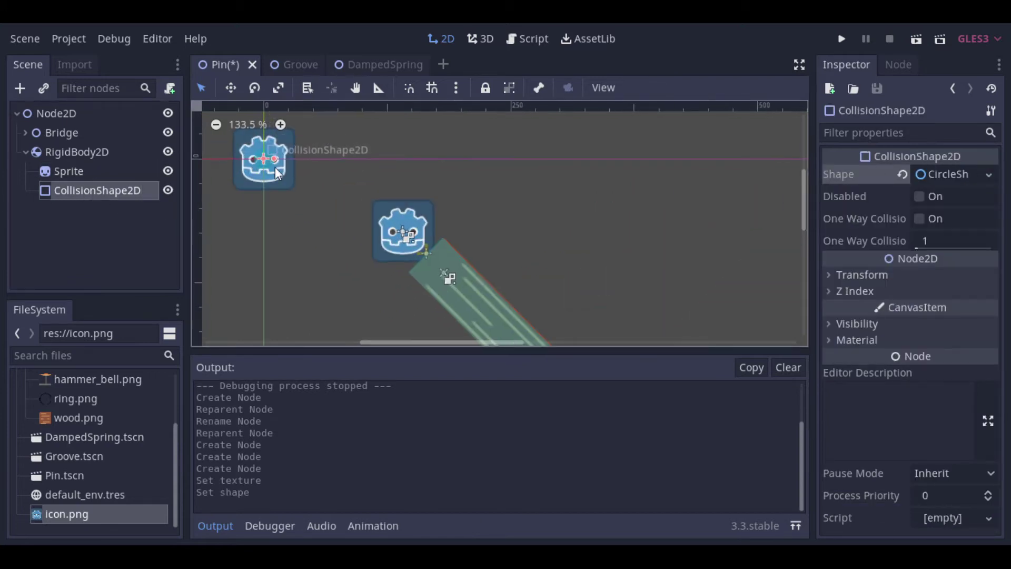
drag(288, 158, 295, 155)
- Group the RigidBody2D with its children and move it above the bridge to about (672, 35)
click(100, 150)
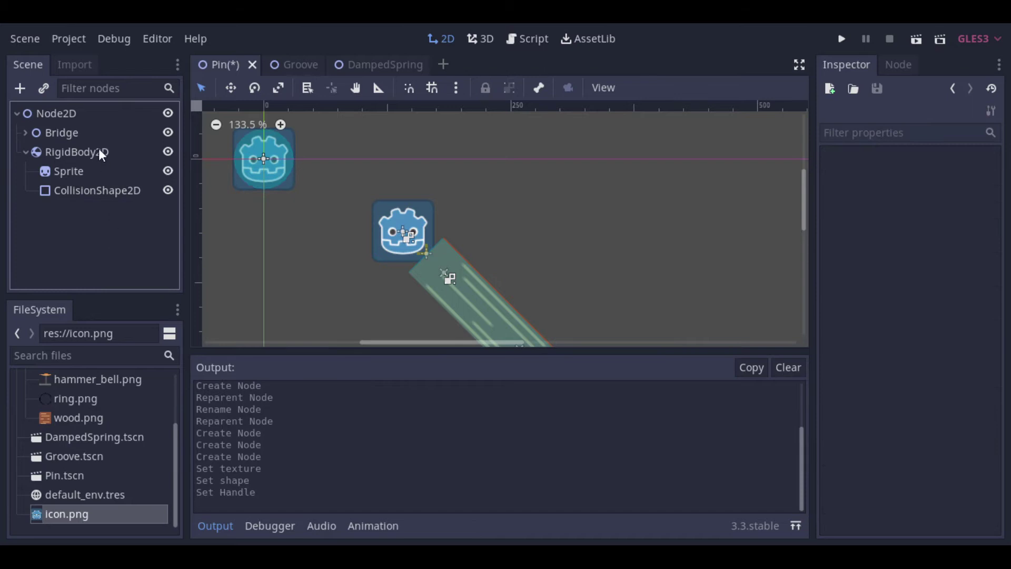
scroll(493, 203, down, 2)
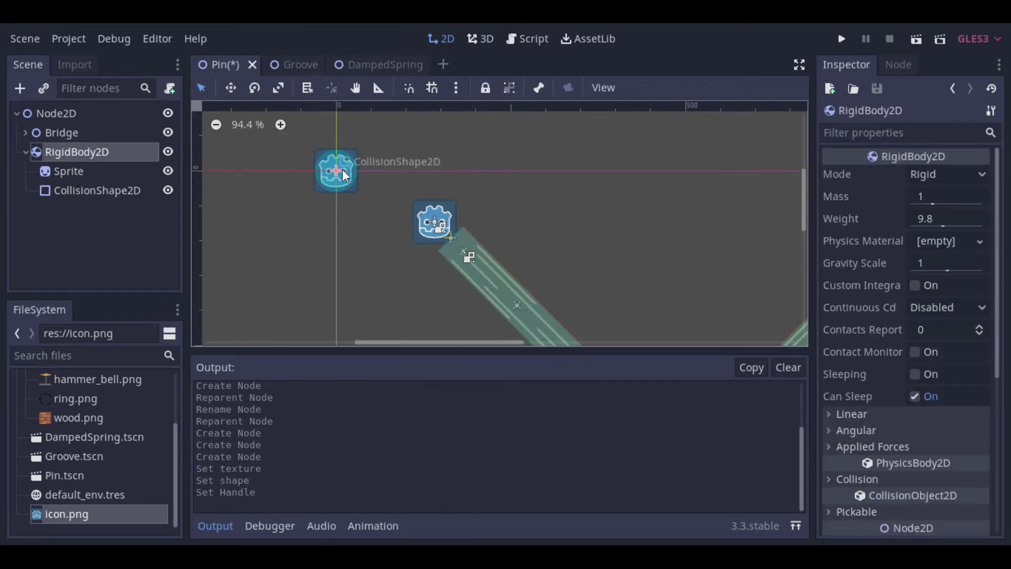
click(509, 88)
scroll(564, 201, down, 10)
drag(337, 171, 699, 202)
- Set the RigidBody2D's mass to 20 and gravity scale to 5, and run the scene
click(942, 197)
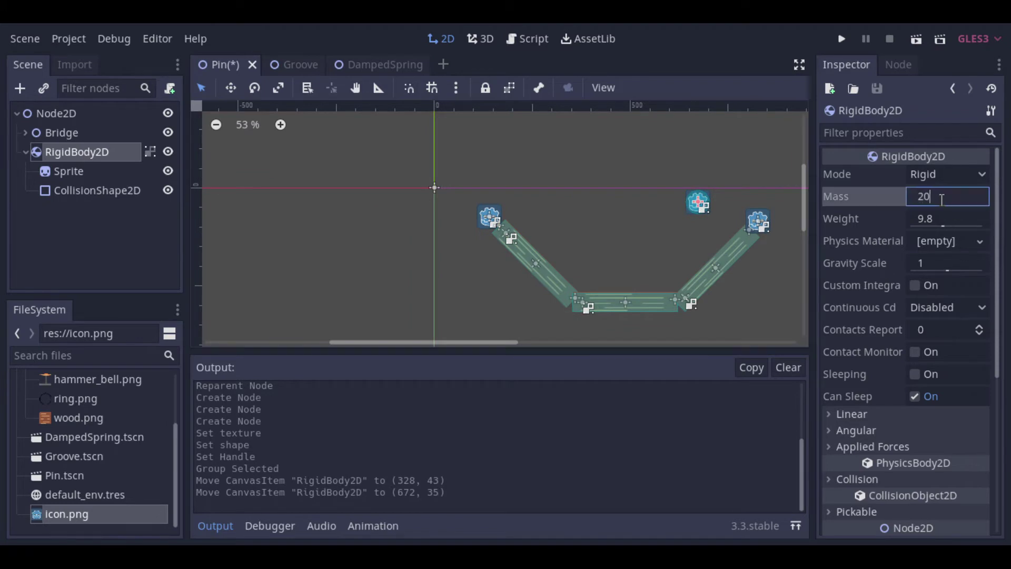
key(Return)
click(933, 257)
text(5)
key(Return)
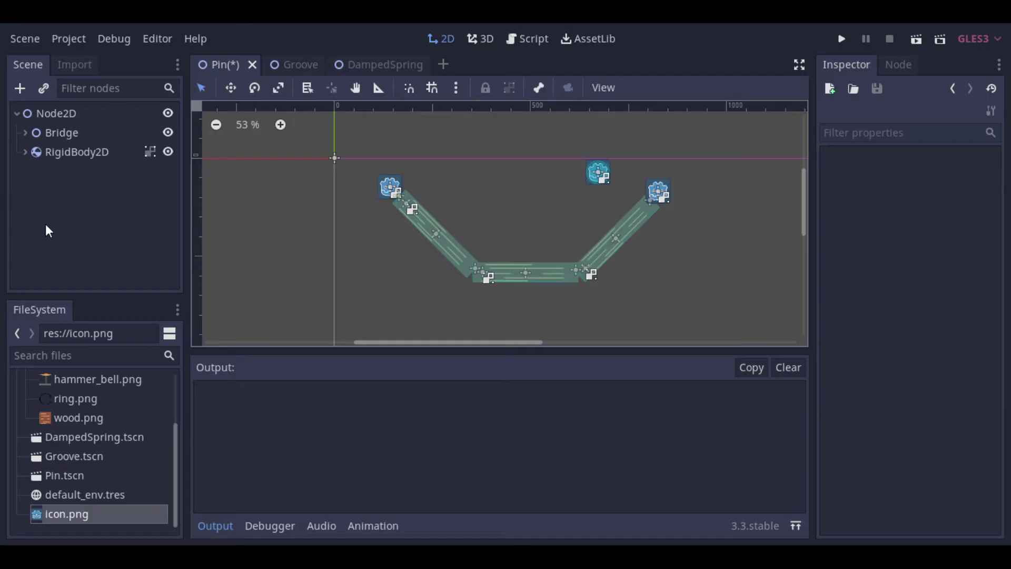
- Add an Area2D as a child of the root Node2D
right_click(55, 113)
click(134, 125)
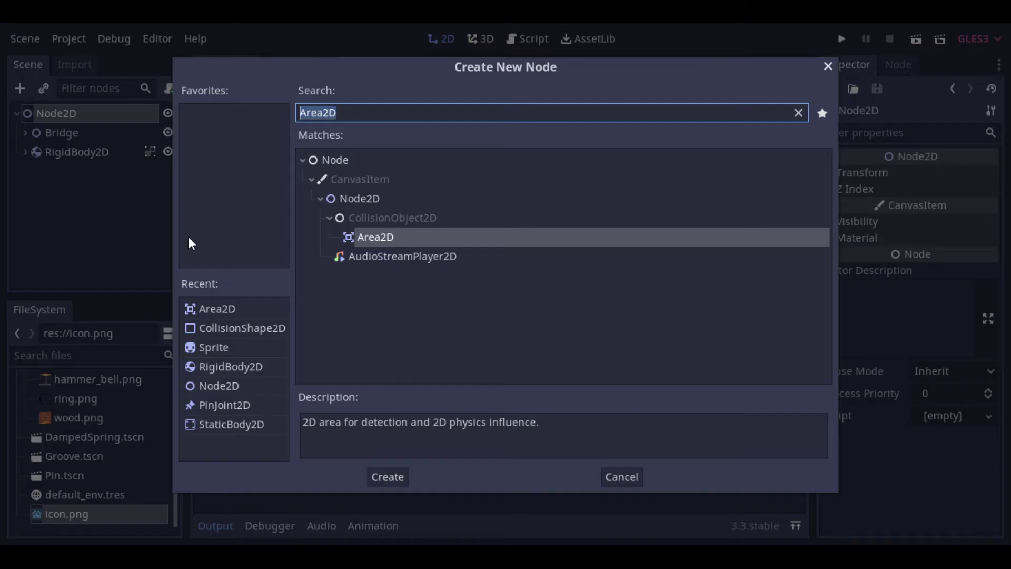
text(are)
key(BackSpace)
key(BackSpace)
key(BackSpace)
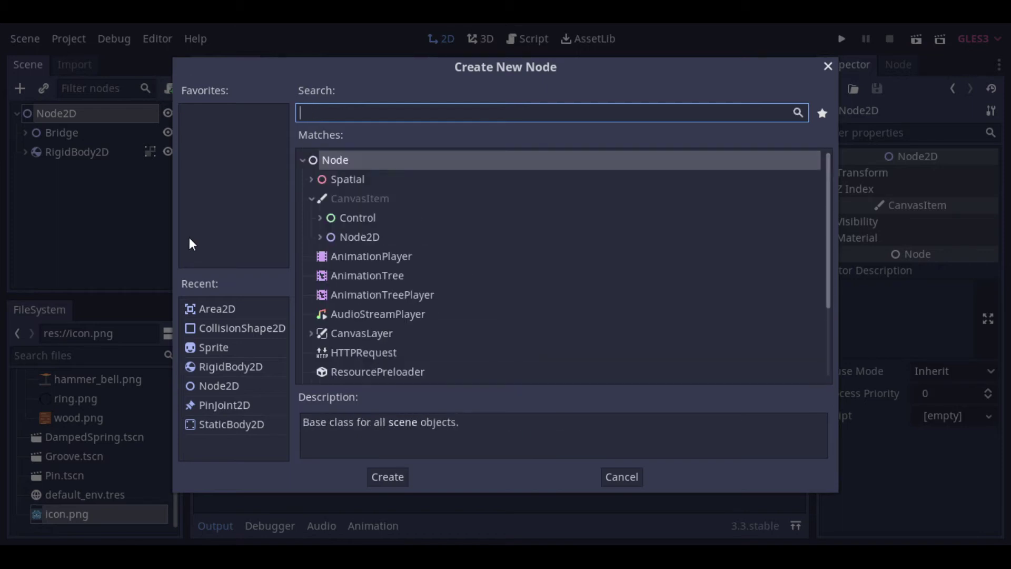
text(area)
double_click(356, 326)
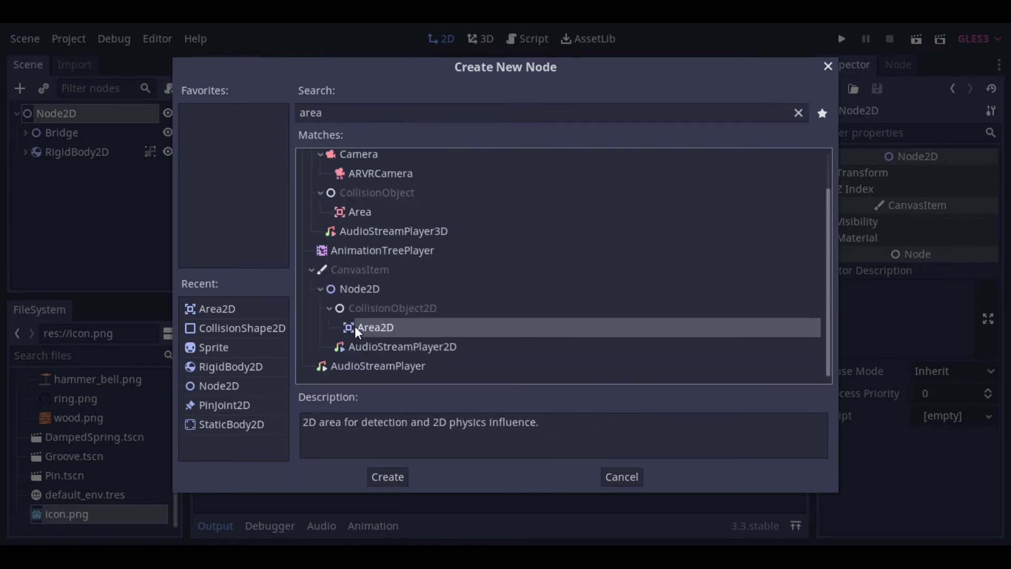
- Add a CollisionShape2D as a child of the Area2D
right_click(59, 172)
click(104, 75)
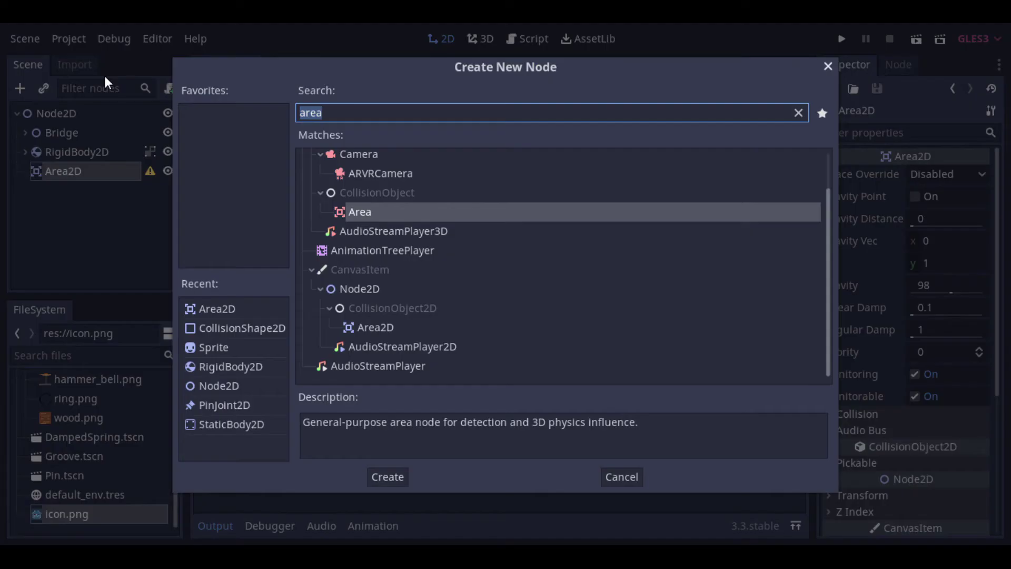
text(collis)
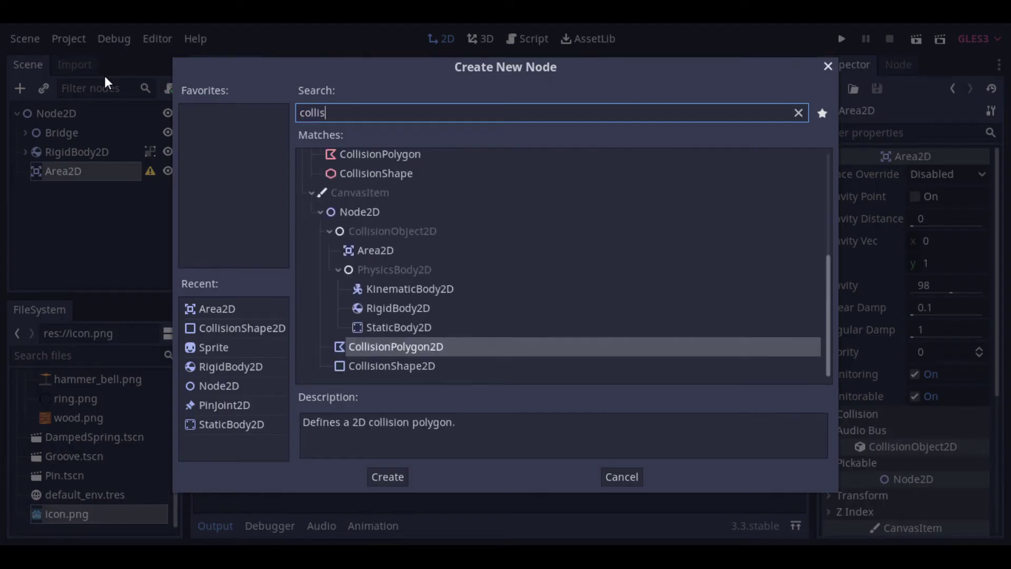
double_click(406, 364)
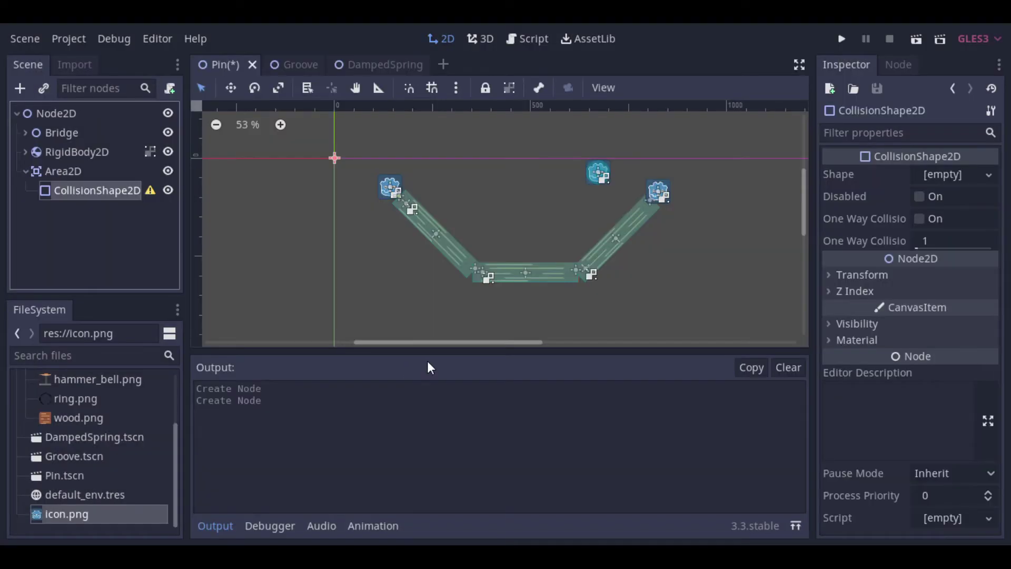
- Give the Area2D's CollisionShape2D a RectangleShape2D and enlarge it into a small horizontal rectangle
click(47, 172)
click(68, 190)
click(966, 174)
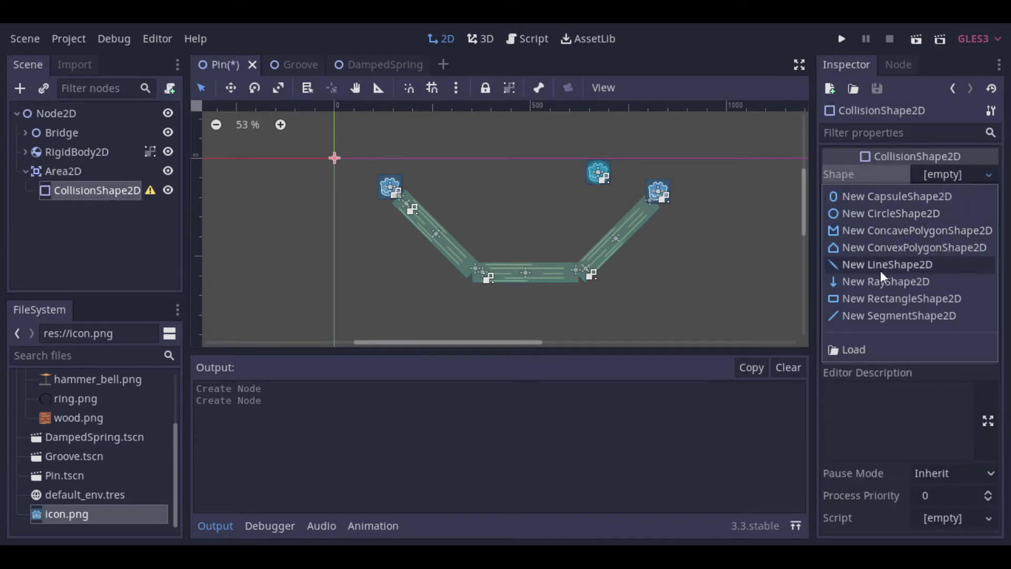
click(880, 298)
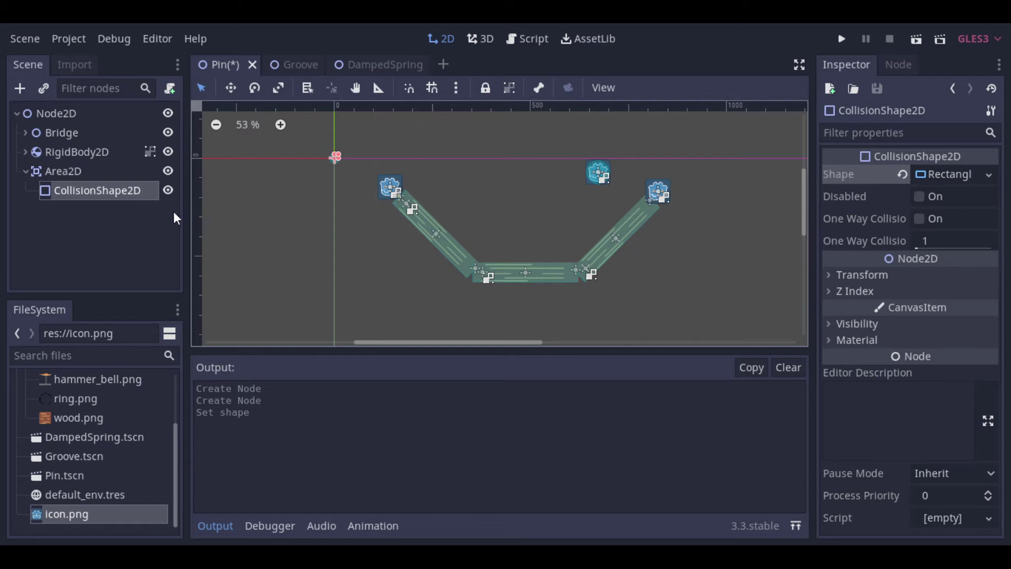
mouse_move(340, 157)
mouse_down()
mouse_move(350, 160)
mouse_move(336, 147)
mouse_move(352, 160)
mouse_up()
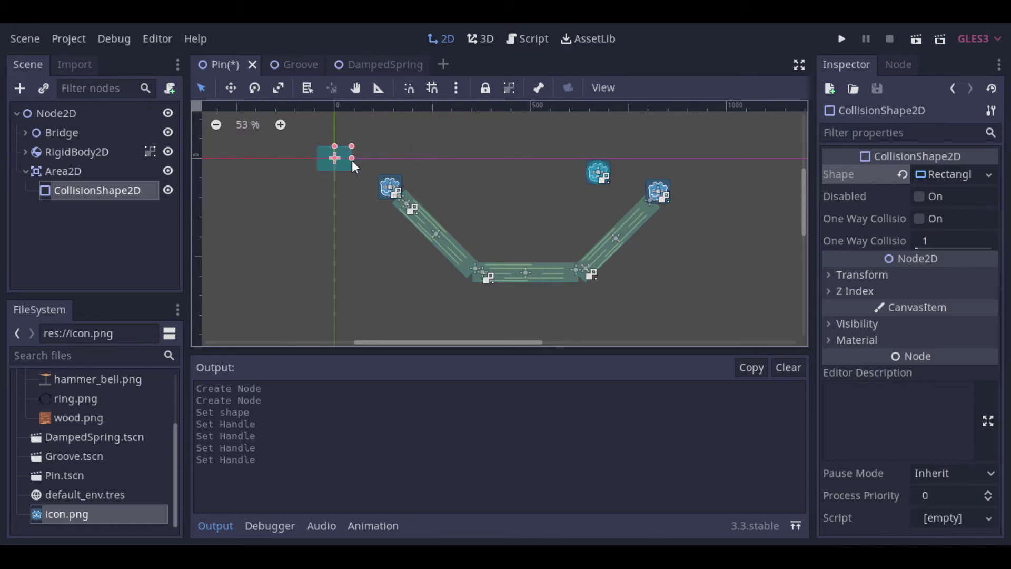
- Group the Area2D with its shape, move it just above the middle plank to about (487, 222), and save the scene
click(87, 172)
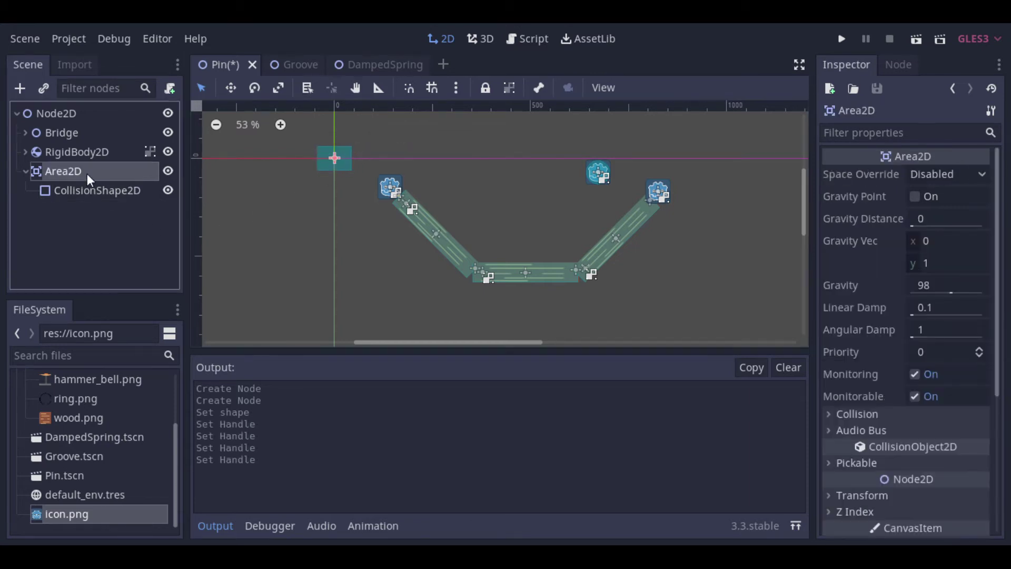
click(509, 88)
click(29, 171)
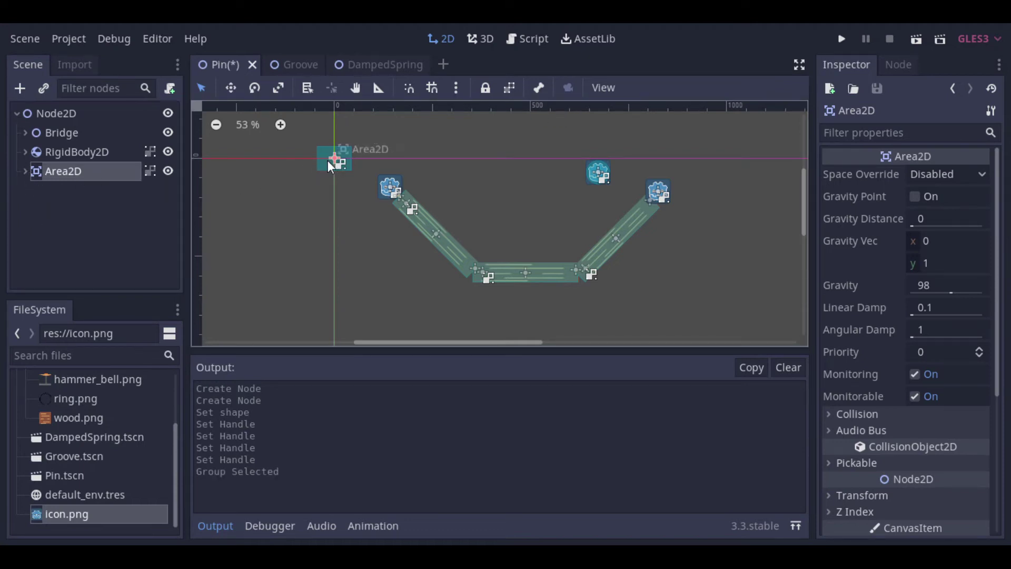
drag(327, 160, 521, 247)
click(52, 203)
key(ctrl+s)
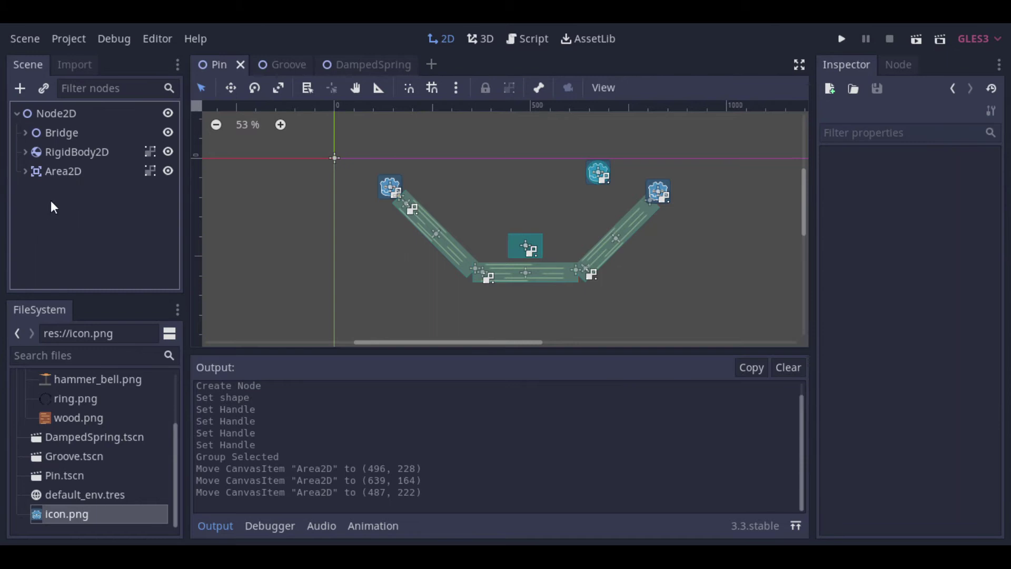
- Attach a new GDScript Pin.gd to the root Node2D, remove its template code below "extends Node2D", and save
right_click(58, 118)
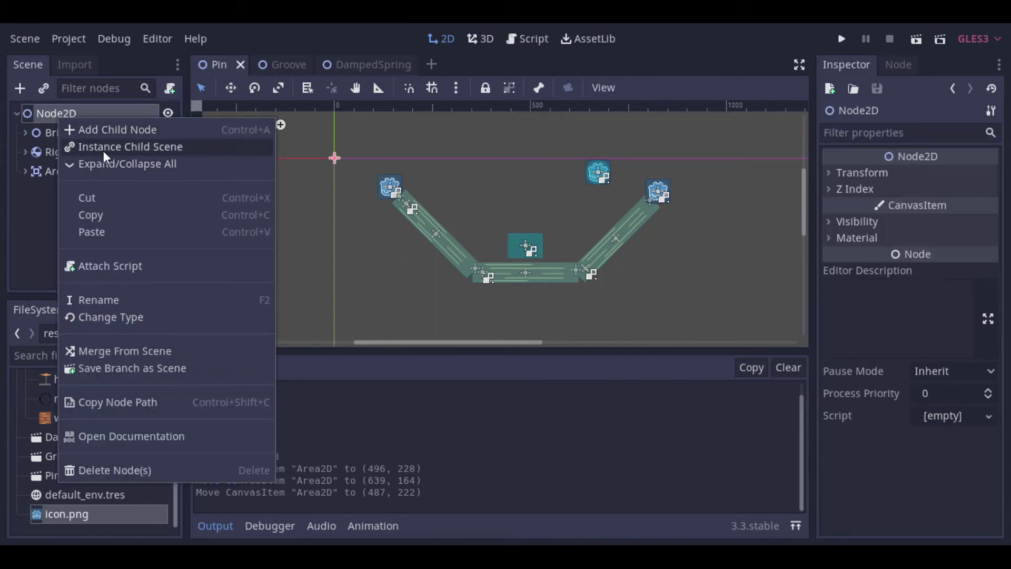
click(106, 268)
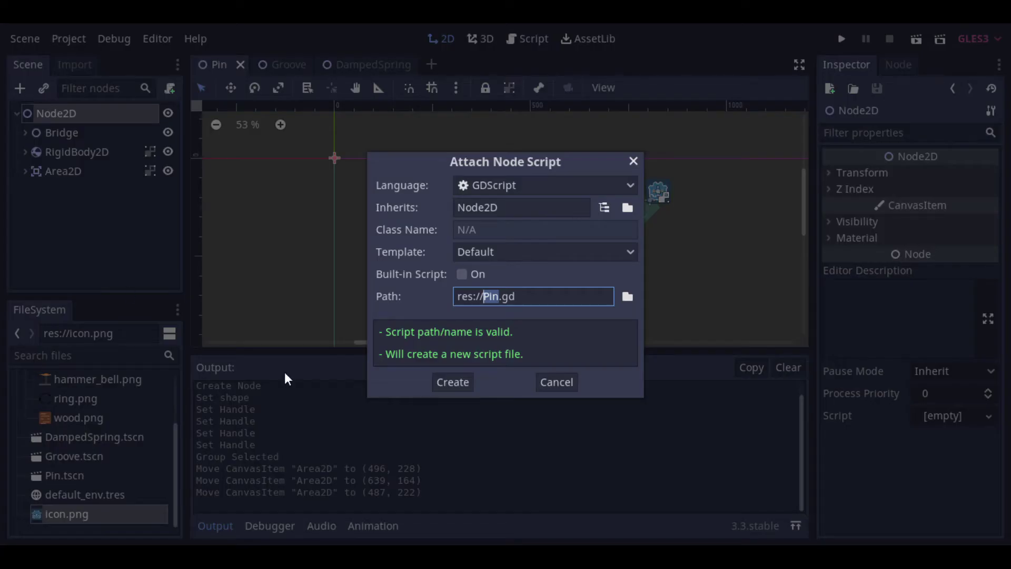
click(452, 382)
key(ctrl+a)
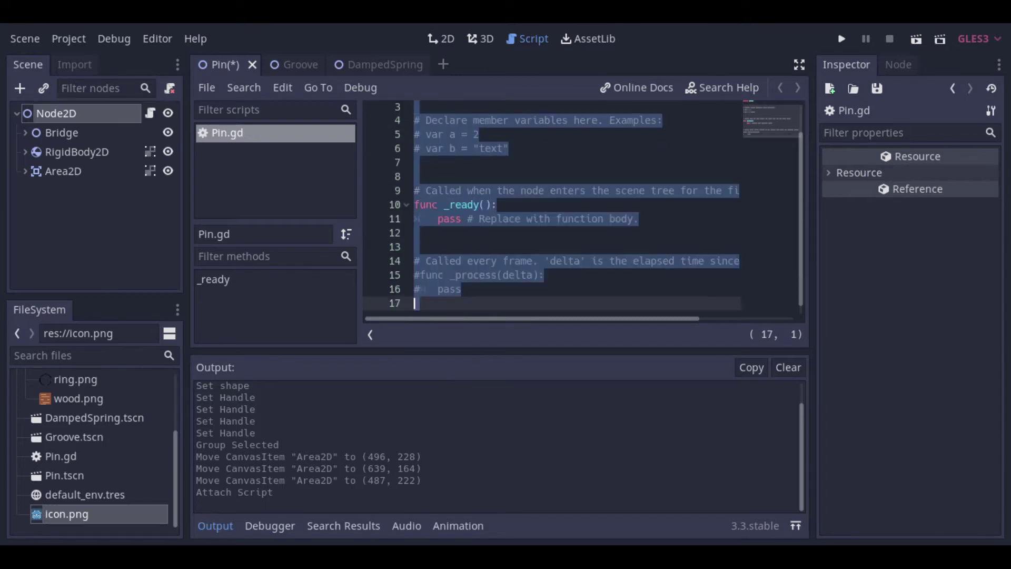
key(BackSpace)
key(ctrl+s)
- Add the Bridge's PinJoint2D node to a new group named "pin"
click(26, 132)
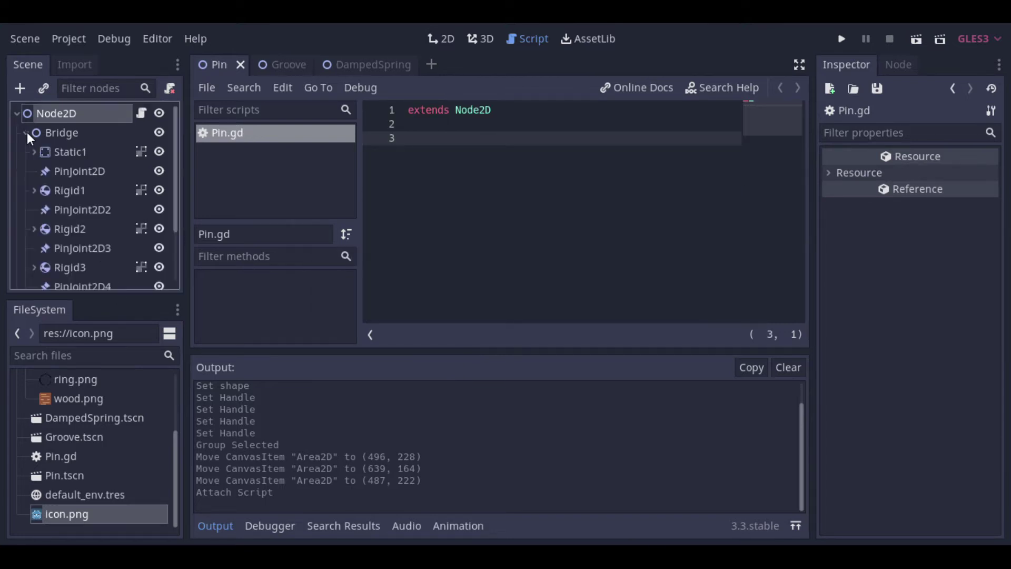
click(90, 171)
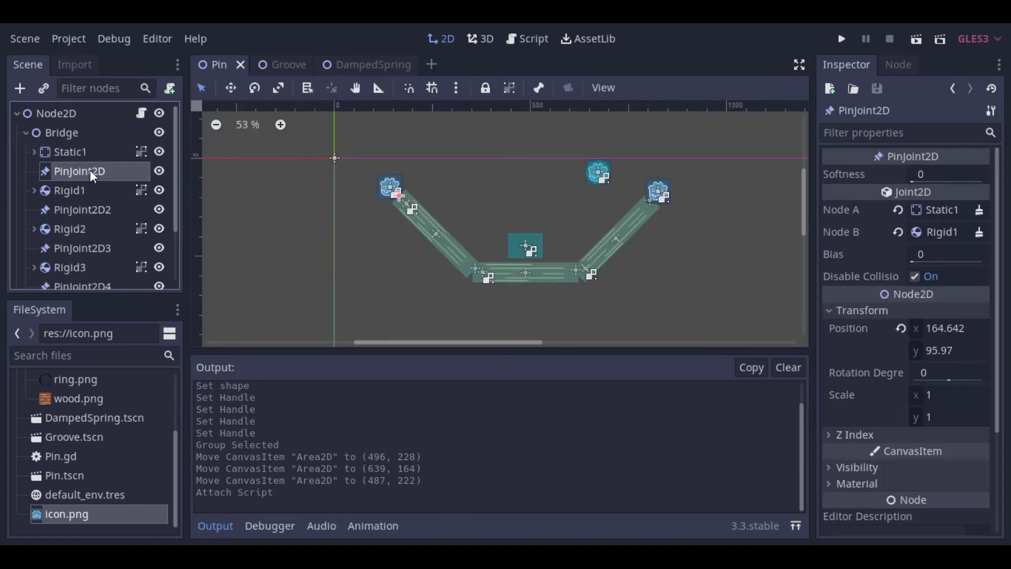
click(914, 72)
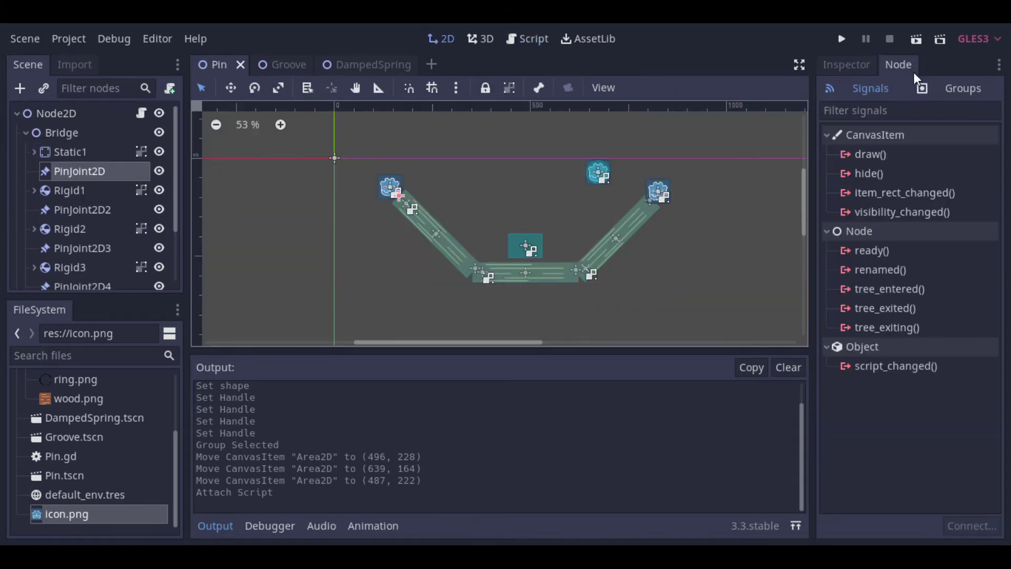
click(968, 91)
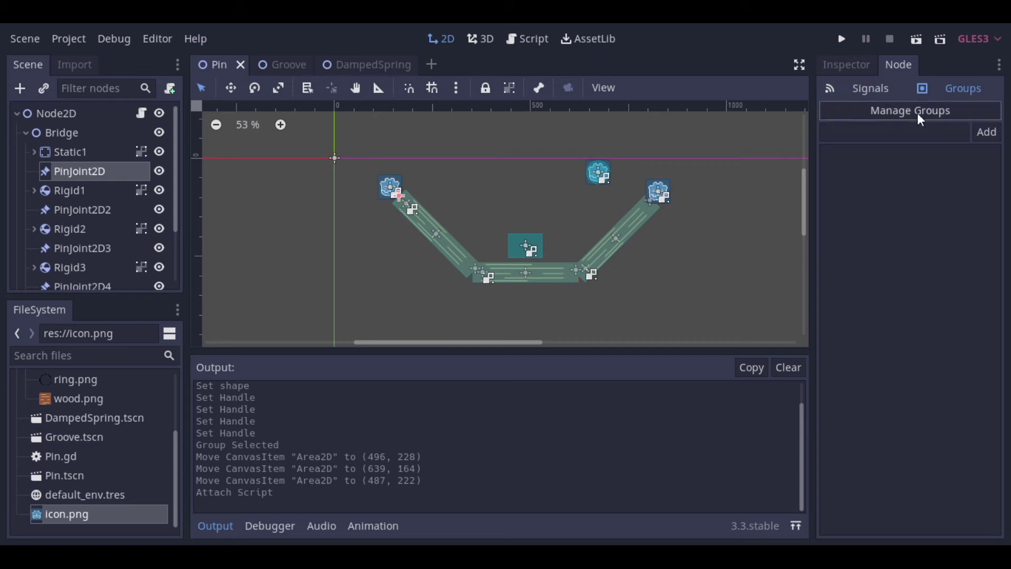
click(904, 132)
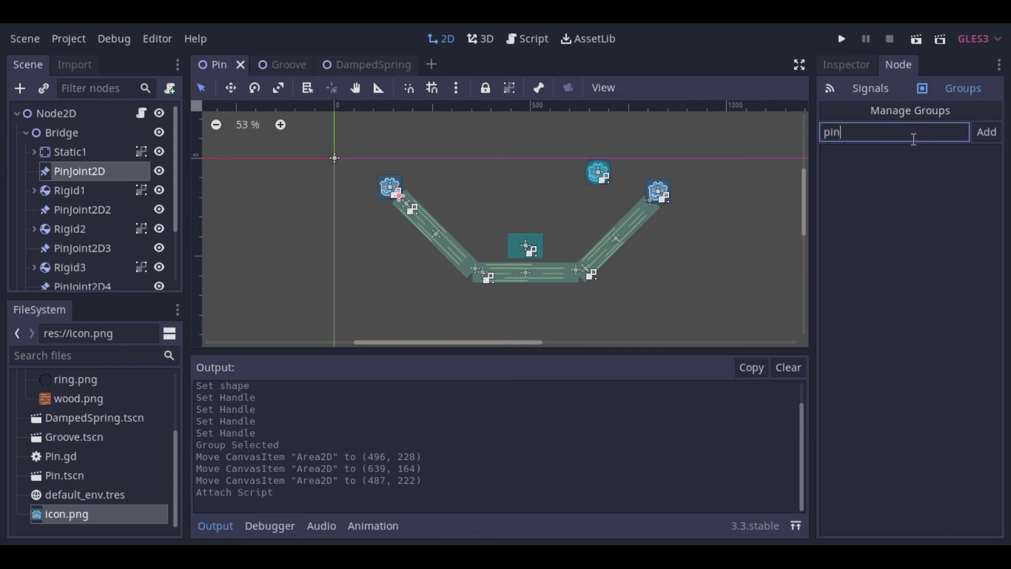
click(988, 134)
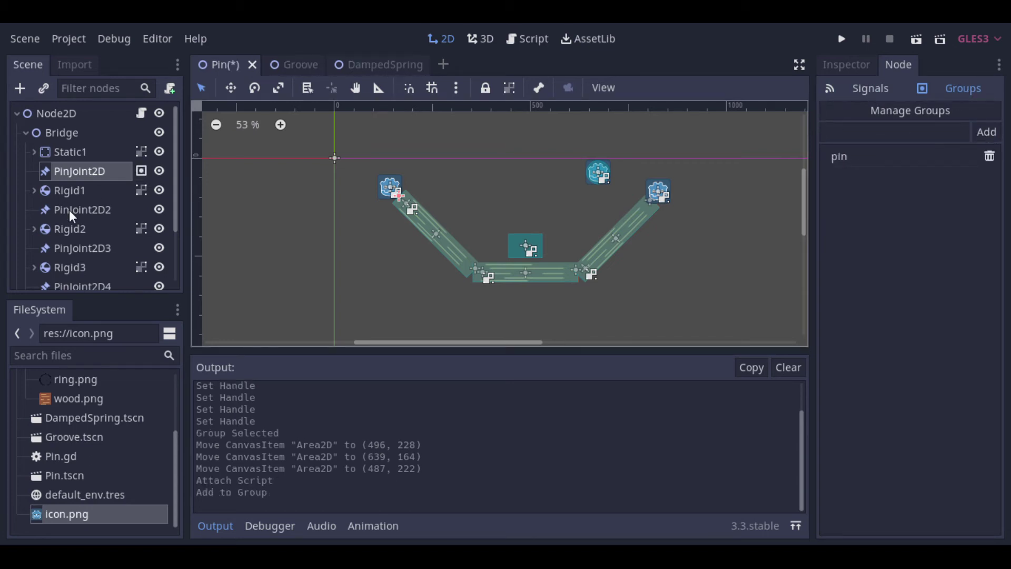
- Add PinJoint2D2 and PinJoint2D3 to the "pin" group
click(74, 212)
click(970, 138)
text(pin)
key(Return)
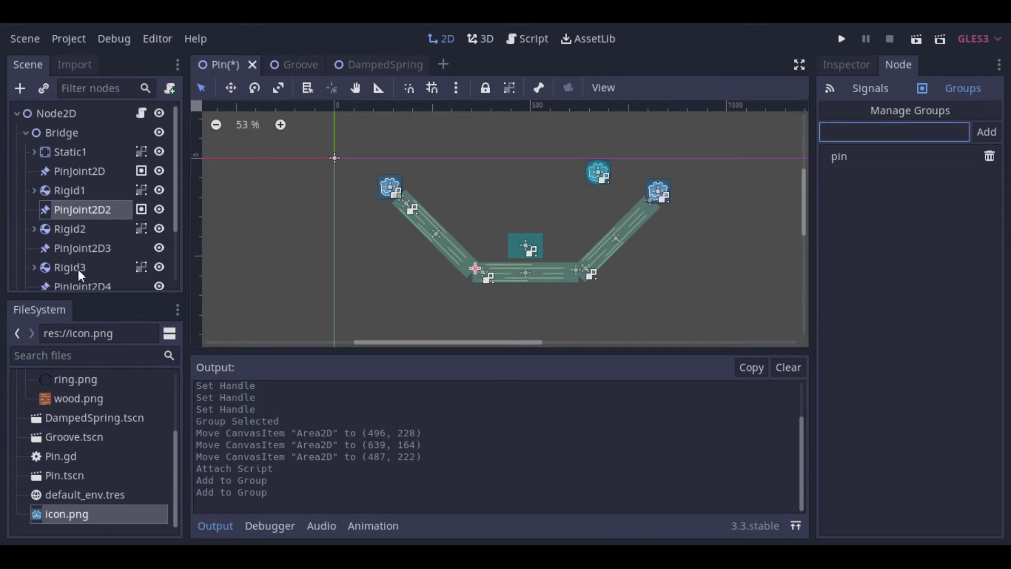
click(73, 248)
click(971, 138)
text(pin)
key(Return)
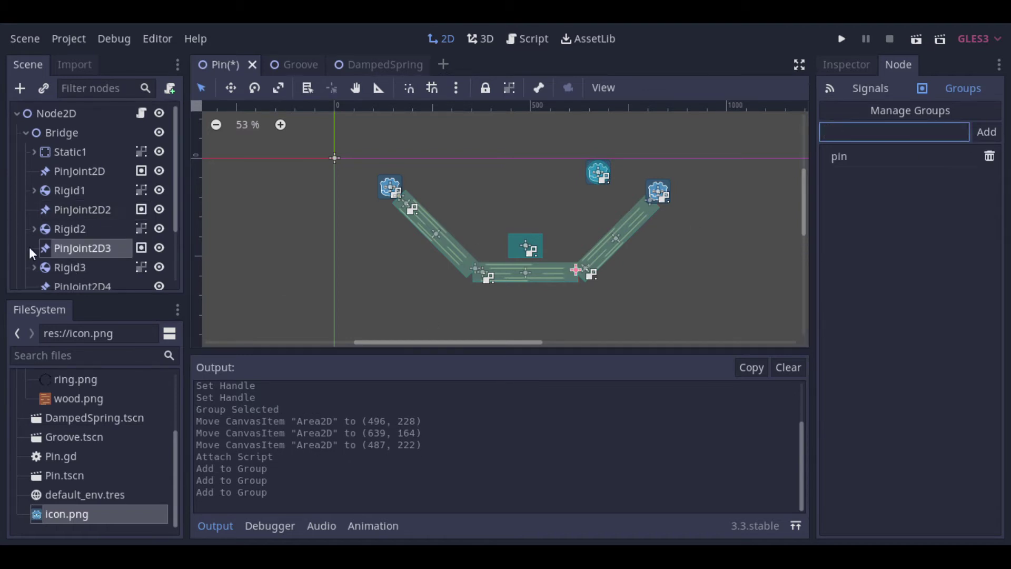
- Add PinJoint2D4 to the "pin" group
scroll(63, 248, down, 1)
click(90, 257)
scroll(90, 257, down, 1)
click(879, 134)
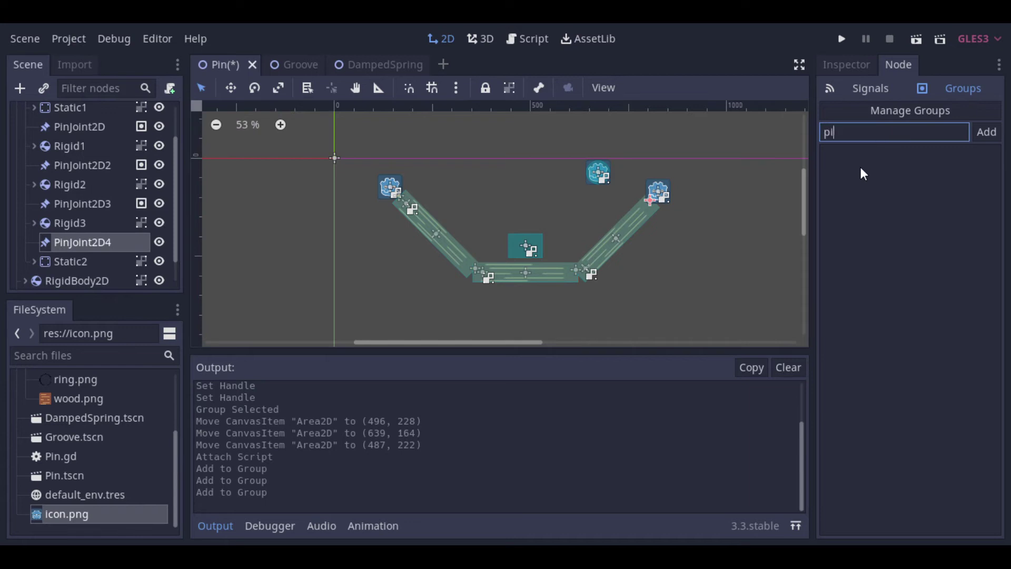
key(Return)
scroll(33, 172, down, 2)
scroll(63, 200, up, 3)
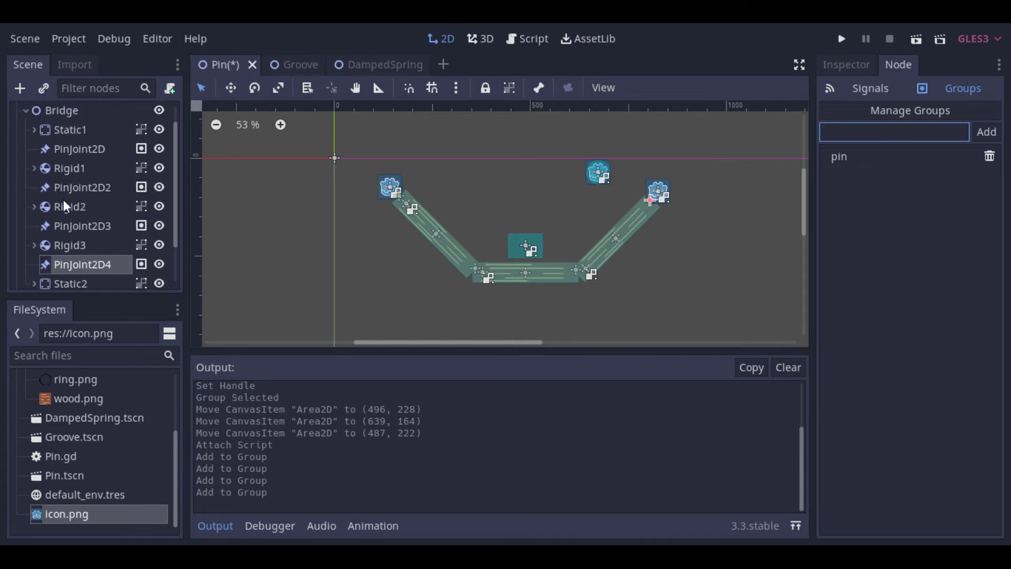
- Add the planks Rigid1 and Rigid2 to a group named "rig"
click(84, 164)
click(883, 128)
text(rig)
key(Return)
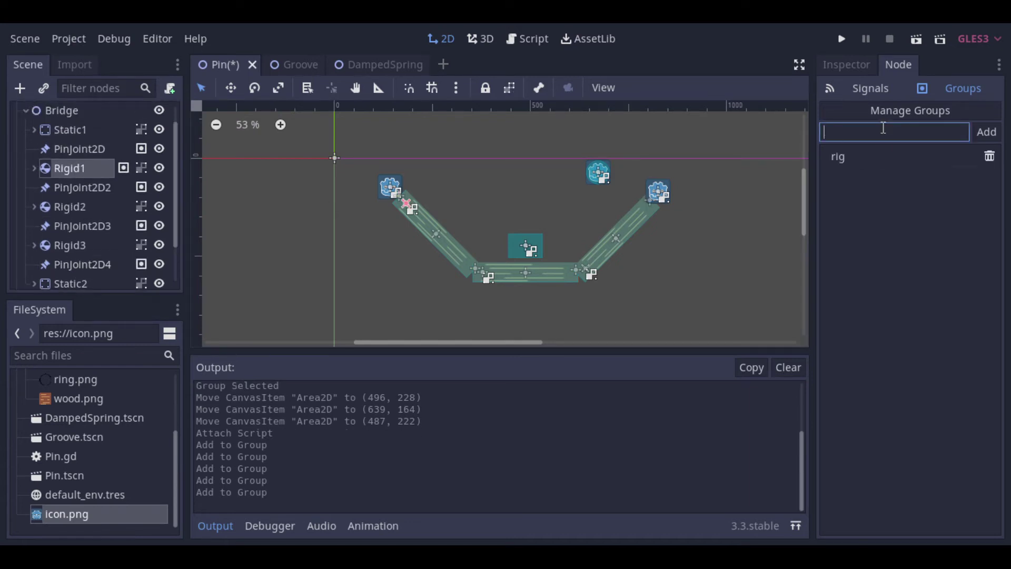
click(79, 206)
click(916, 140)
text(rig)
key(Return)
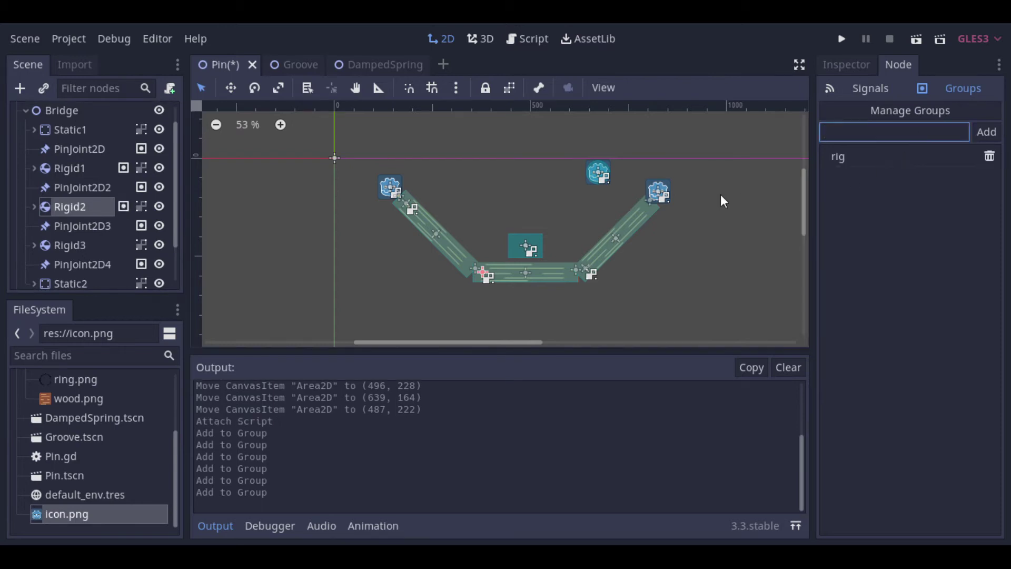
- Add Rigid3 to the "rig" group, collapse the Bridge node, and save the scene
click(79, 245)
click(878, 132)
text(rig)
key(Return)
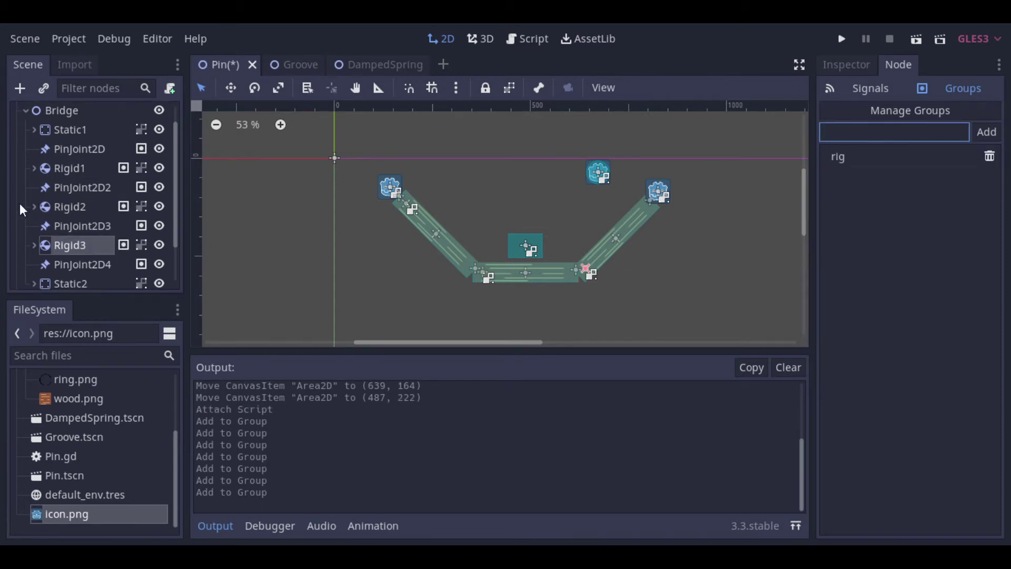
scroll(112, 191, down, 2)
scroll(38, 156, up, 3)
click(26, 133)
key(ctrl+s)
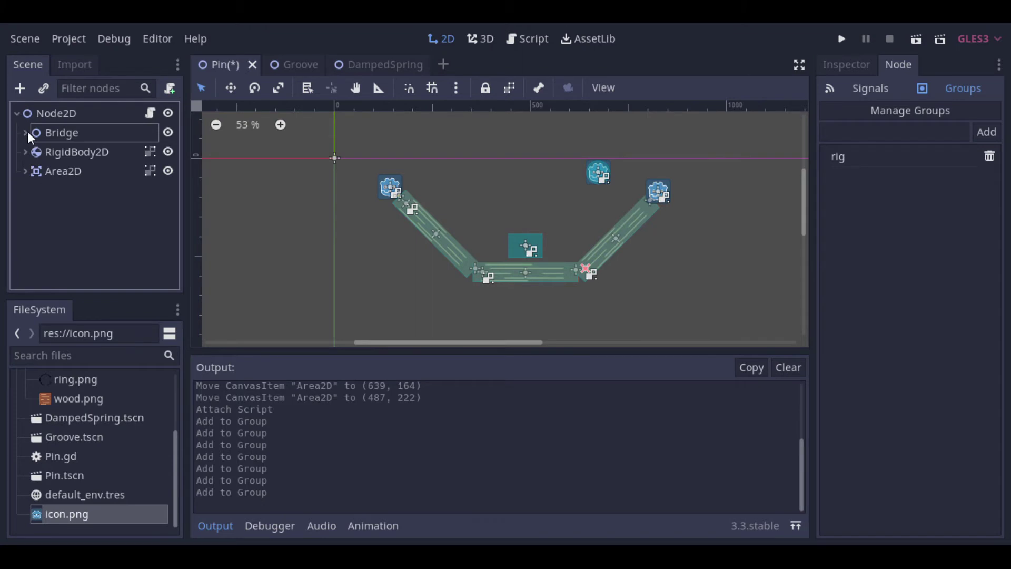
- Connect the Area2D's body_entered signal to a handler function in the root node's Pin.gd script
click(52, 170)
click(896, 64)
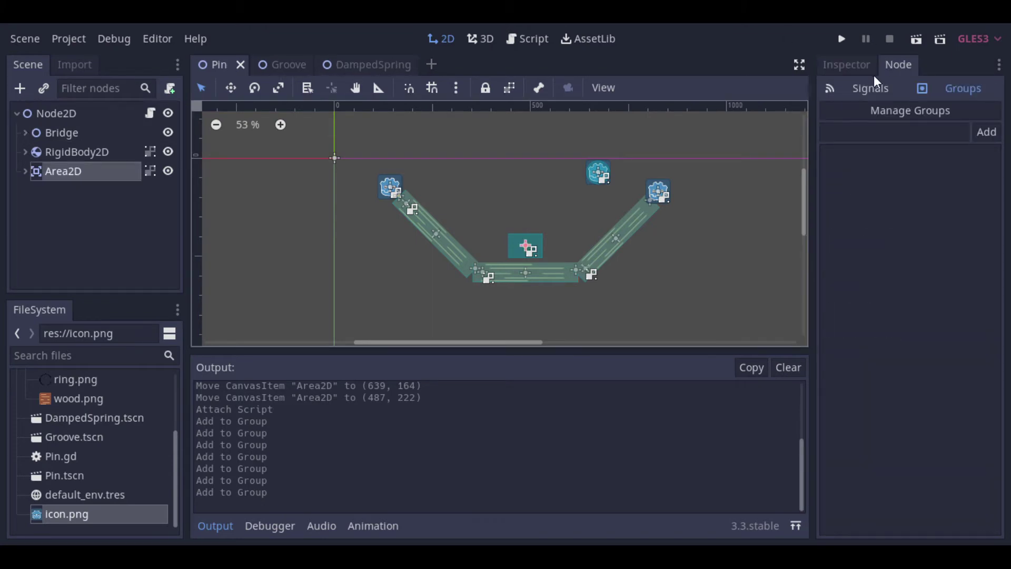
click(868, 87)
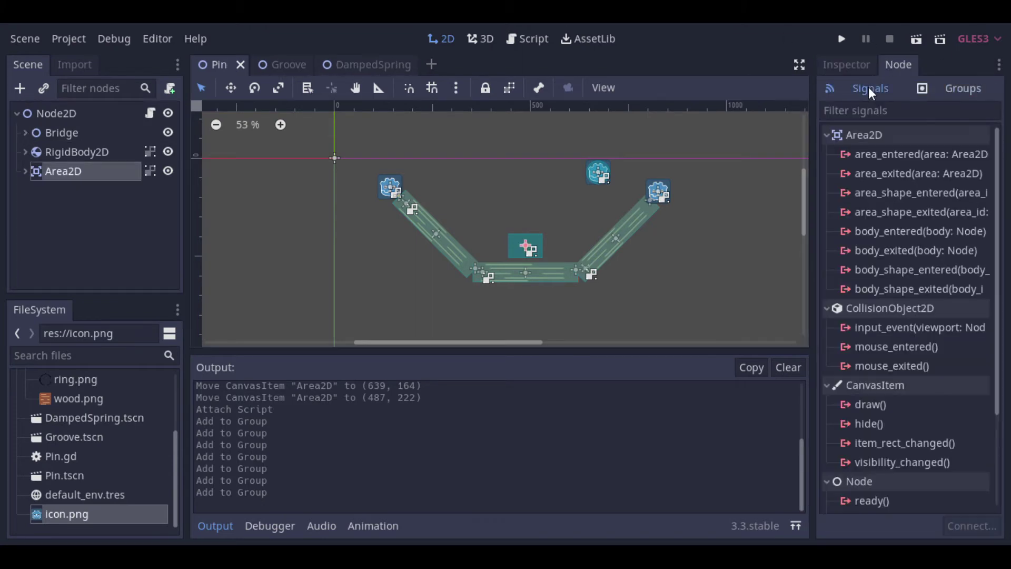
double_click(893, 232)
click(425, 453)
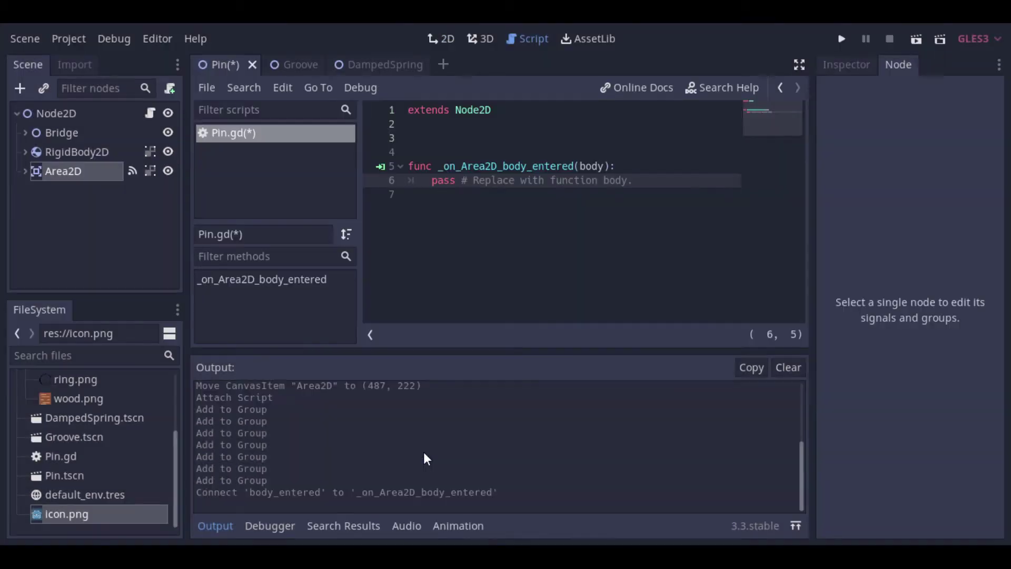
- Replace the handler's placeholder body with get_tree().call_group('pin','queue_free') and run the project to test it
key(shift+End)
key(BackSpace)
text(get)
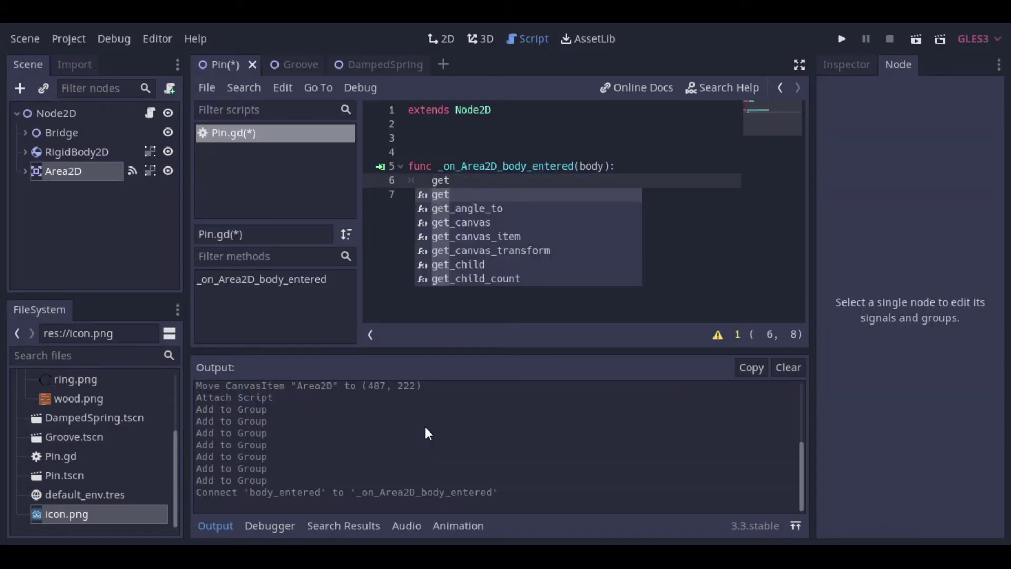
text(_tre)
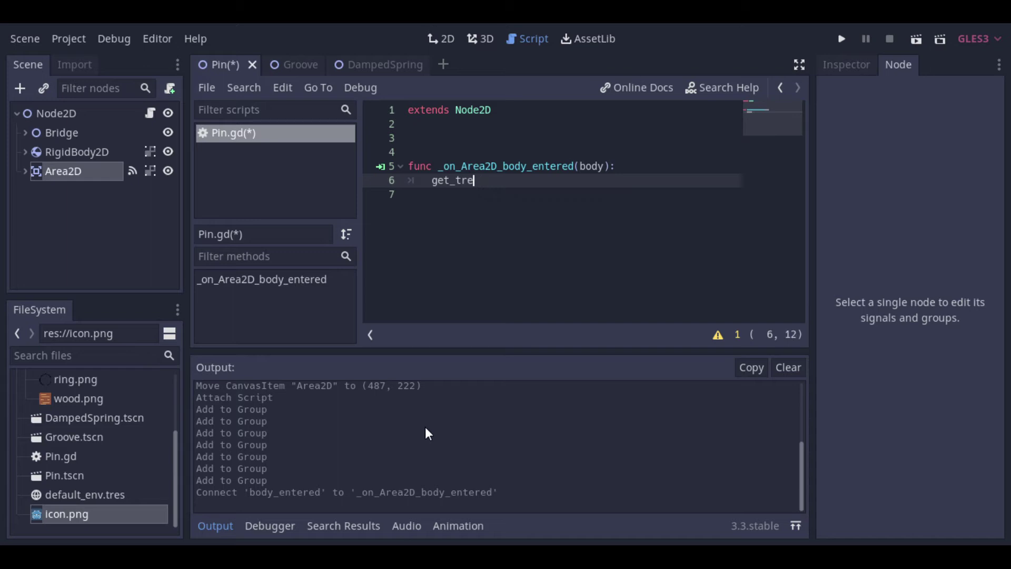
text(e().ca)
key(Down)
key(Down)
key(Return)
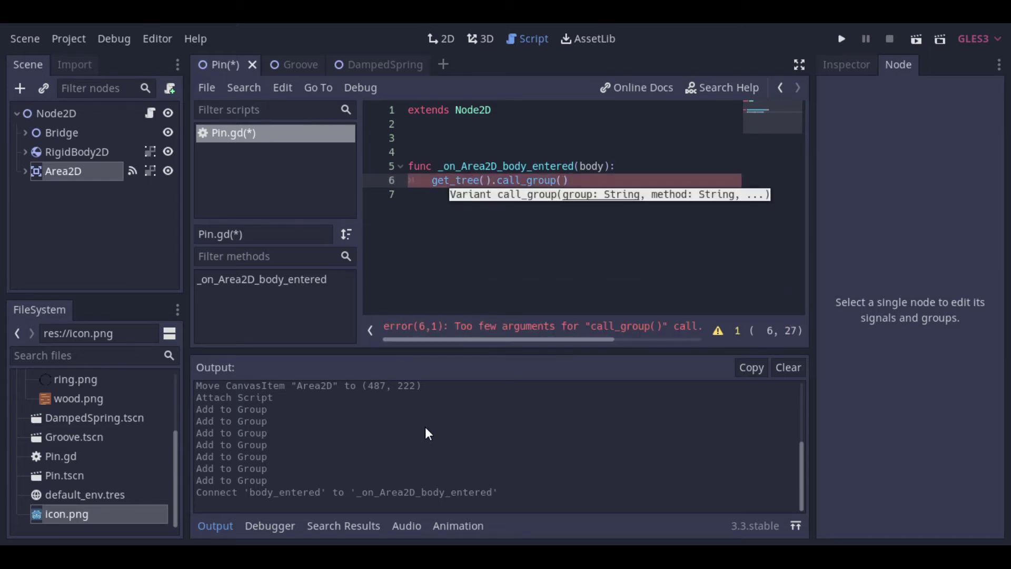
text('pin','que)
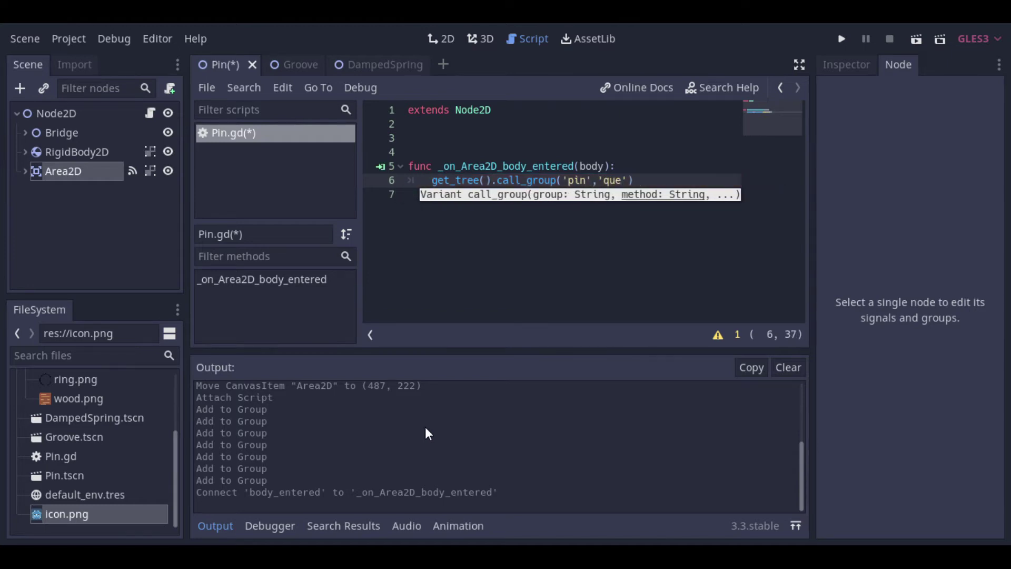
text(ue_free)
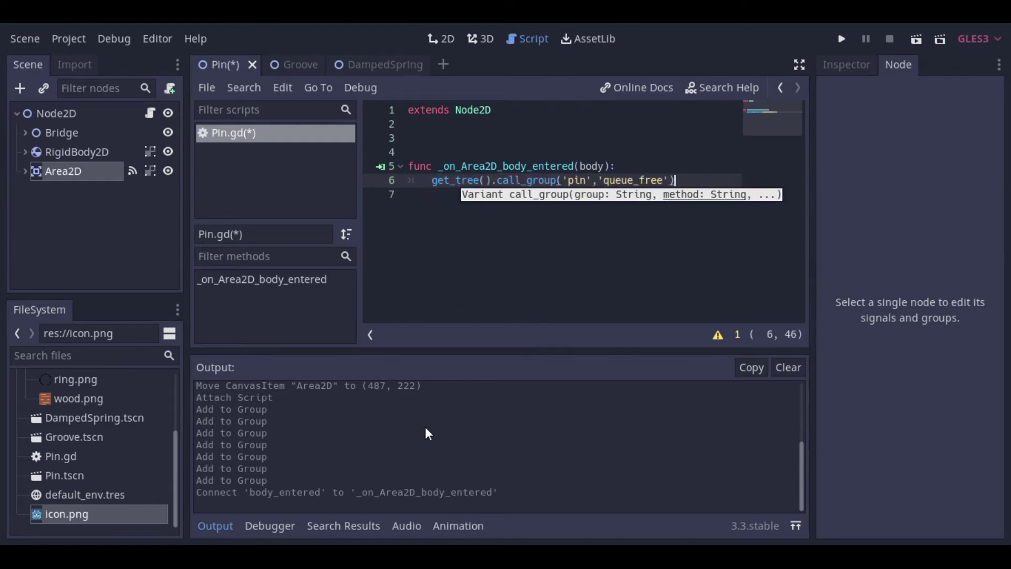
key(F5)
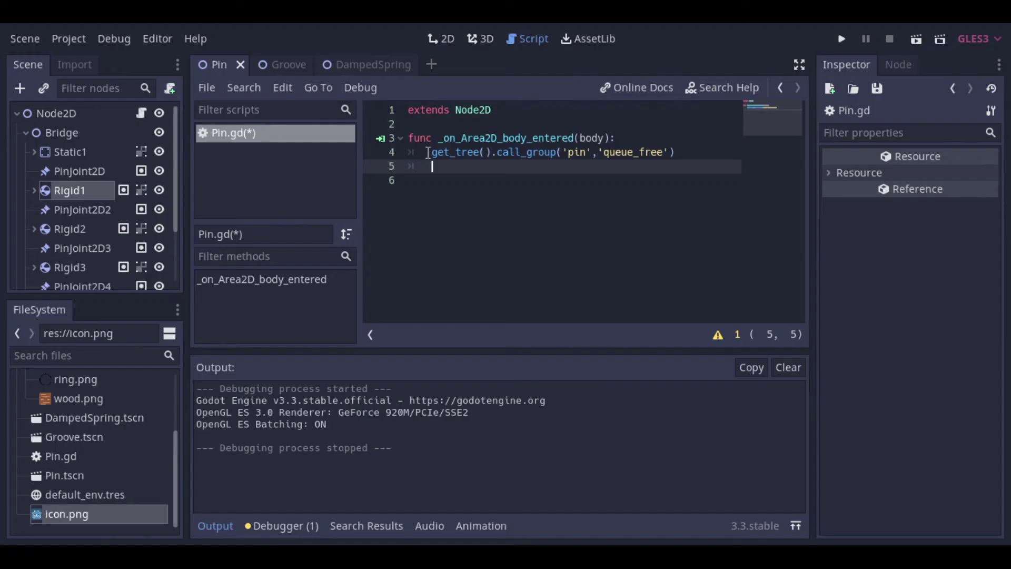
- Duplicate the call_group line below itself in the handler and change the copy's group to 'rig'
click(429, 152)
key(shift+End)
key(ctrl+c)
key(Down)
key(ctrl+v)
key(Left)
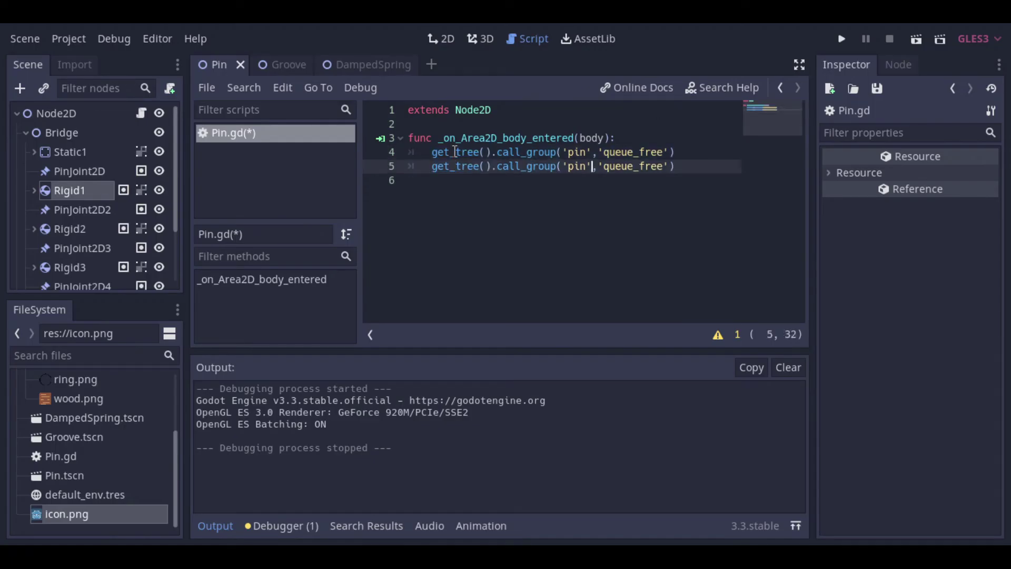
key(BackSpace)
key(BackSpace)
key(BackSpace)
text(rig)
- Change the 'rig' call's method to 'apply_impulse' with arguments Vector2.ZERO and Vector2(0,-2000), and save the script
key(Right)
key(Right)
key(ctrl+Left)
key(ctrl+shift+Right)
text(apply_impulse',Vector2.ZERO,)
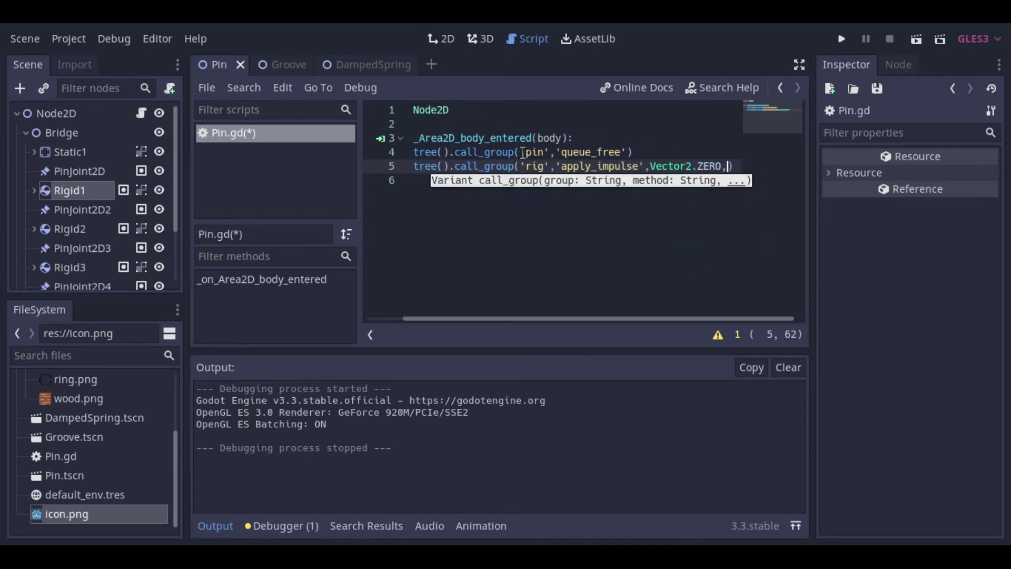
text(Vector2(0,-2000)
key(ctrl+s)
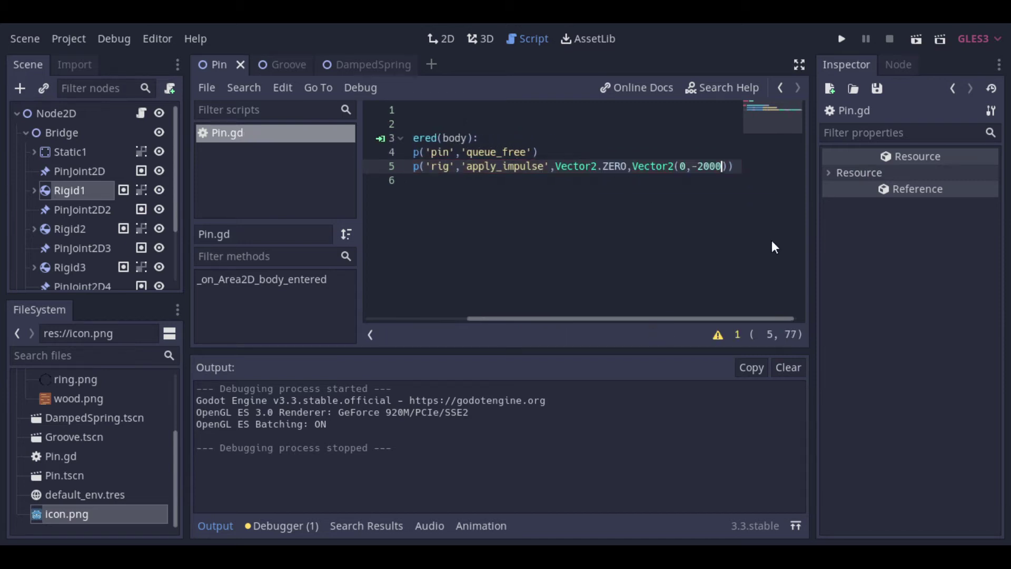
- Increase the 'rig' group's impulse to Vector2(0,-200000) and start a new line below it
text(0)
key(End)
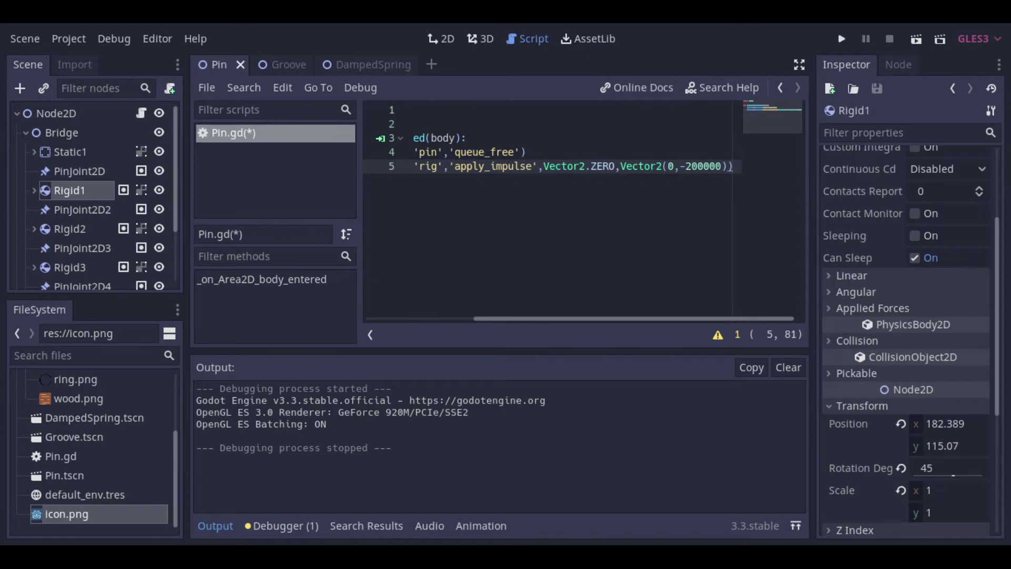
key(Return)
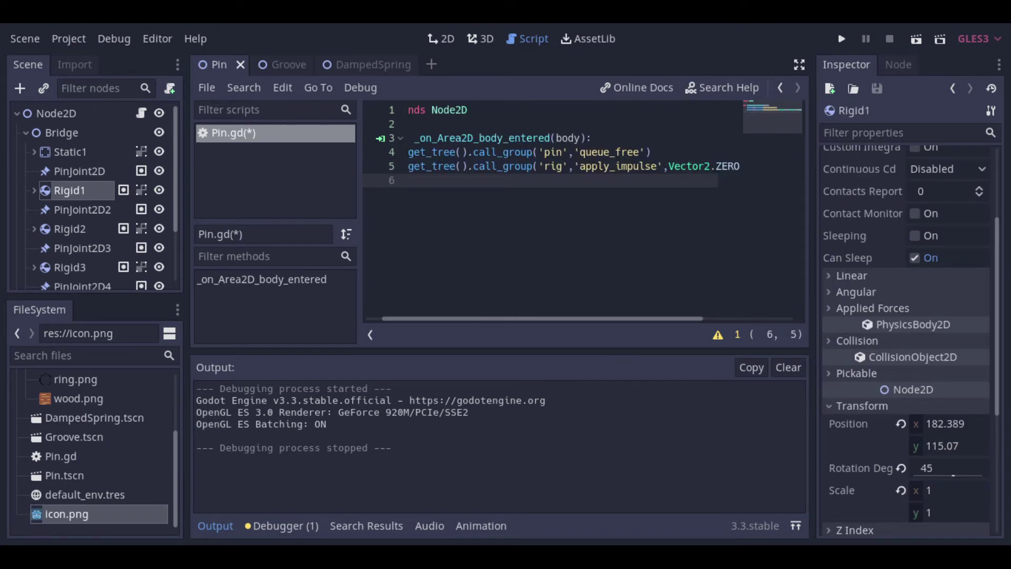
- Move the running preview of the ring chain aside and stop the run
scroll(65, 191, down, 3)
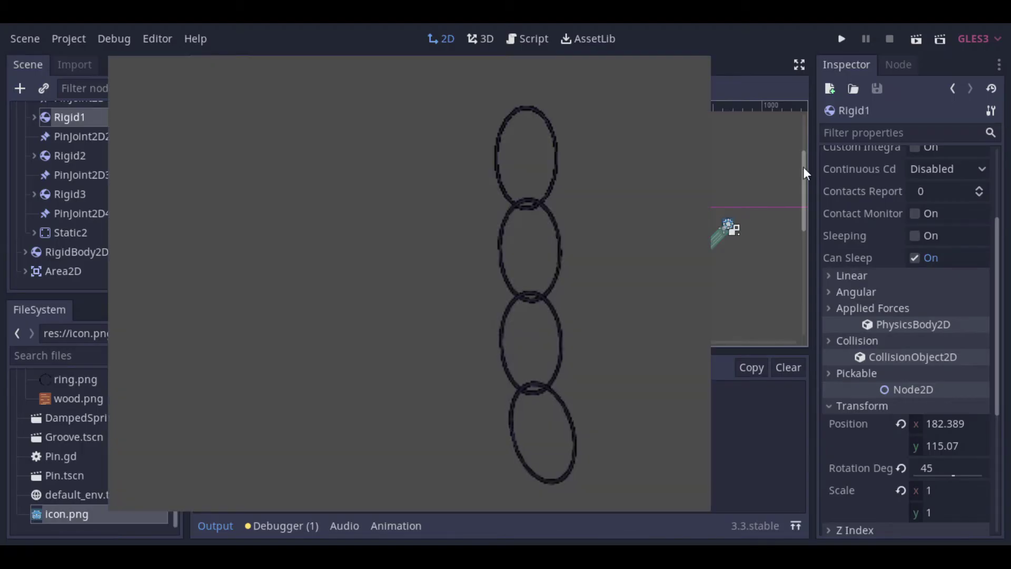
drag(520, 56, 372, 188)
key(F8)
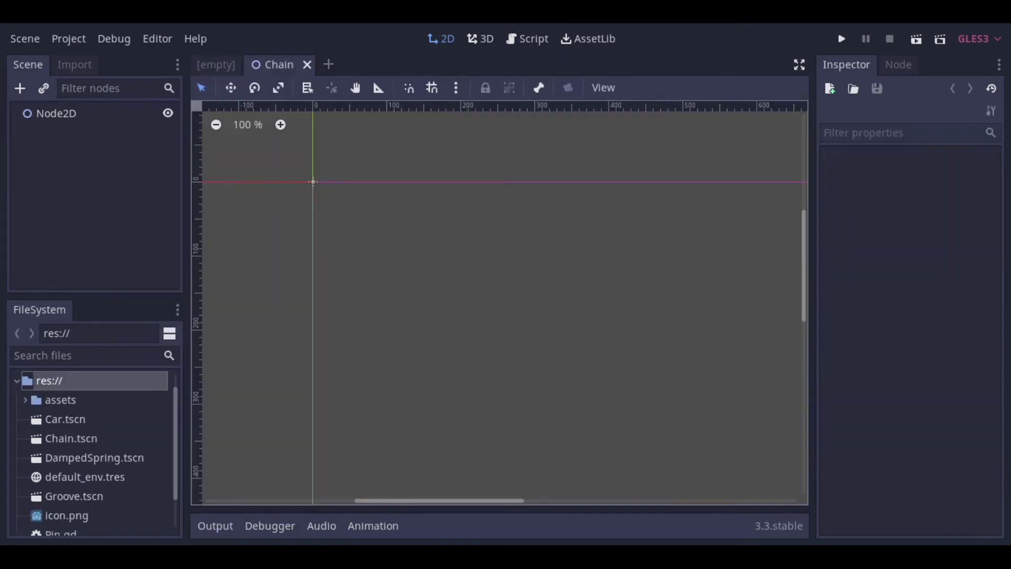
- Add a StaticBody2D node as a child of the root Node2D
click(95, 120)
key(ctrl+a)
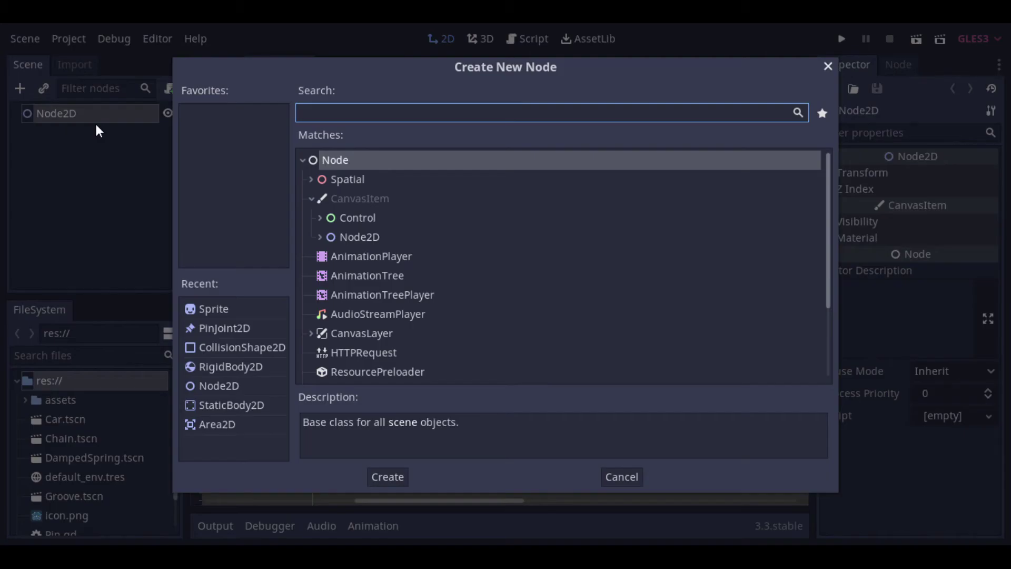
text(sta)
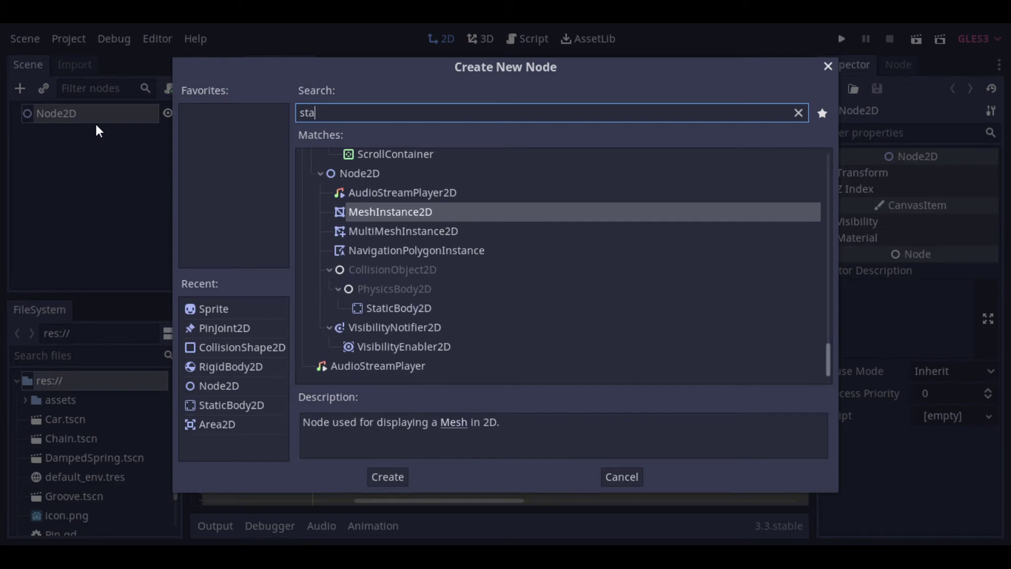
text(ti)
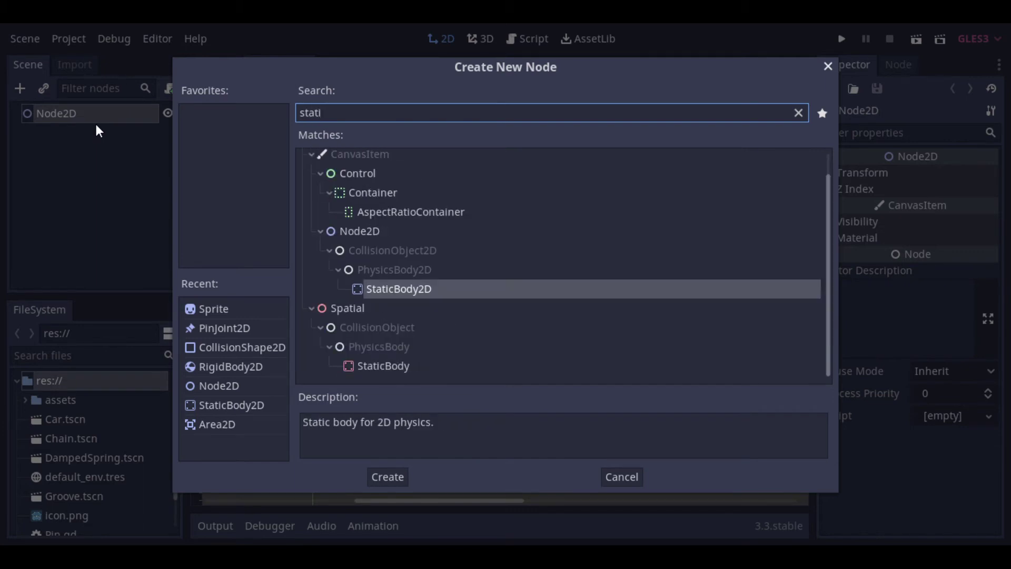
double_click(388, 287)
- Add a Sprite node as a child of the StaticBody2D
right_click(96, 131)
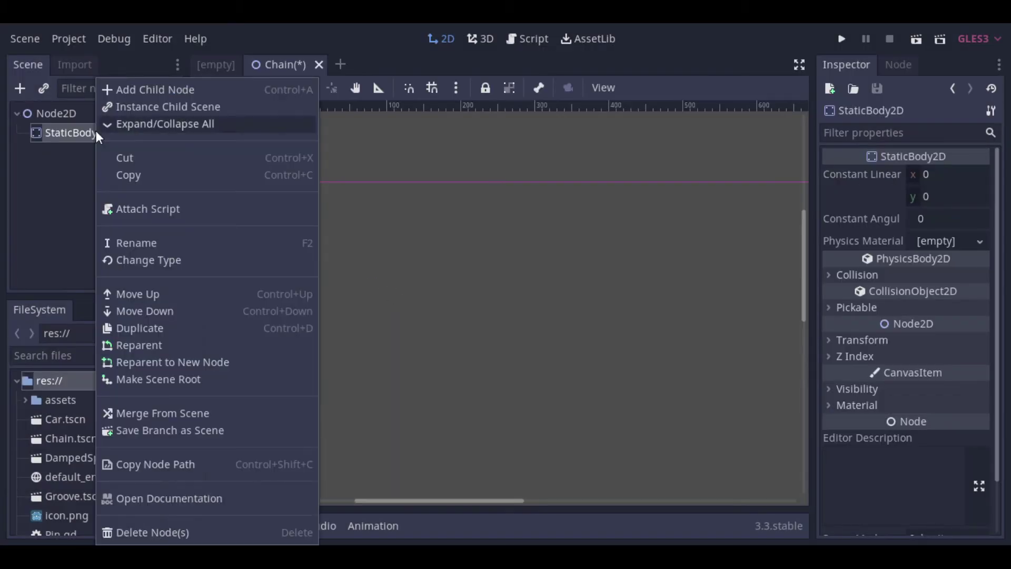
click(149, 91)
text(sprit)
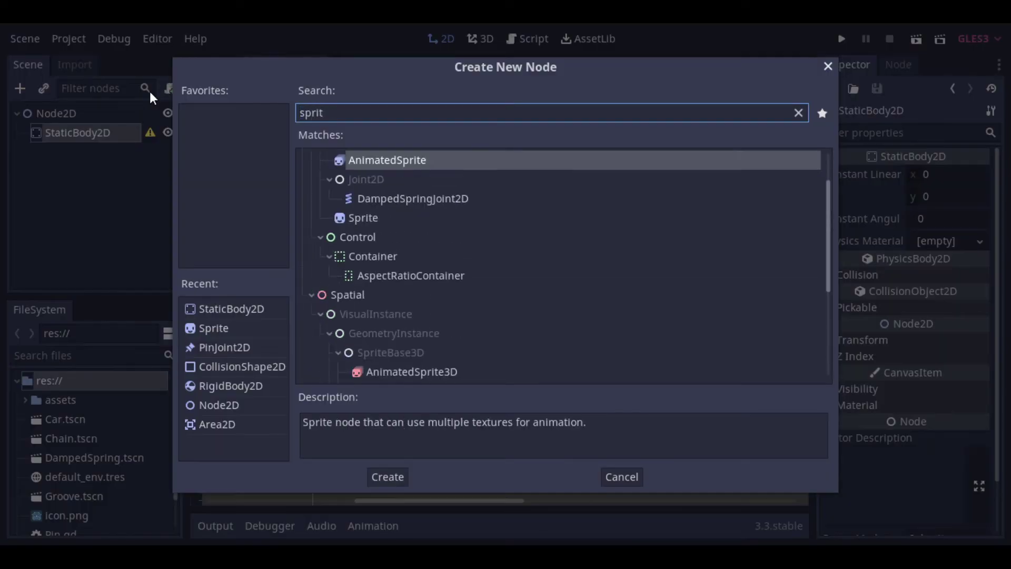
text(e)
double_click(370, 181)
- Add a CollisionShape2D node as a child of the StaticBody2D
right_click(96, 129)
click(151, 96)
text(collis)
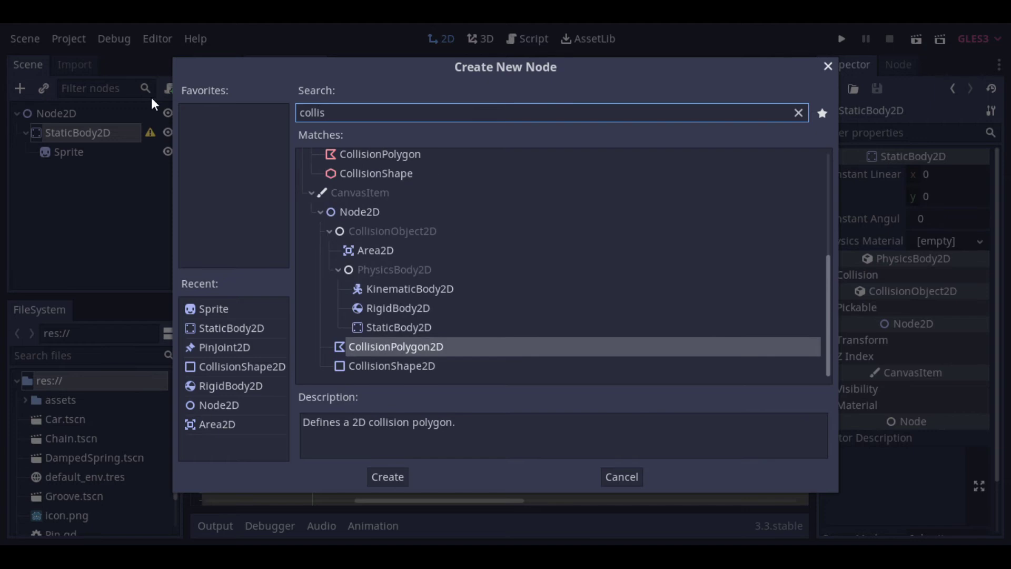
click(390, 363)
click(391, 474)
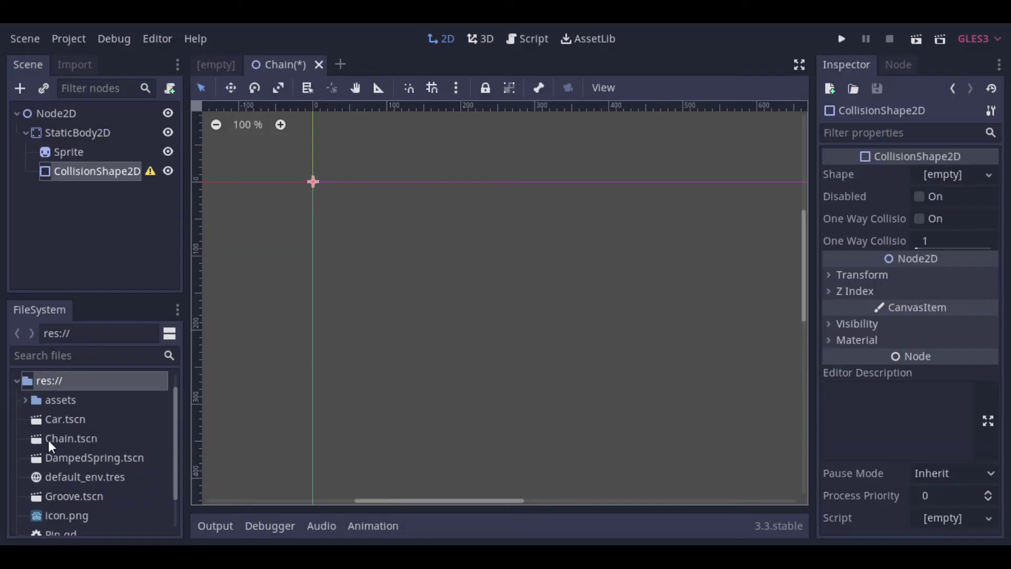
- Assign ring.png from the assets folder as the texture of the static body's Sprite
click(24, 400)
click(68, 152)
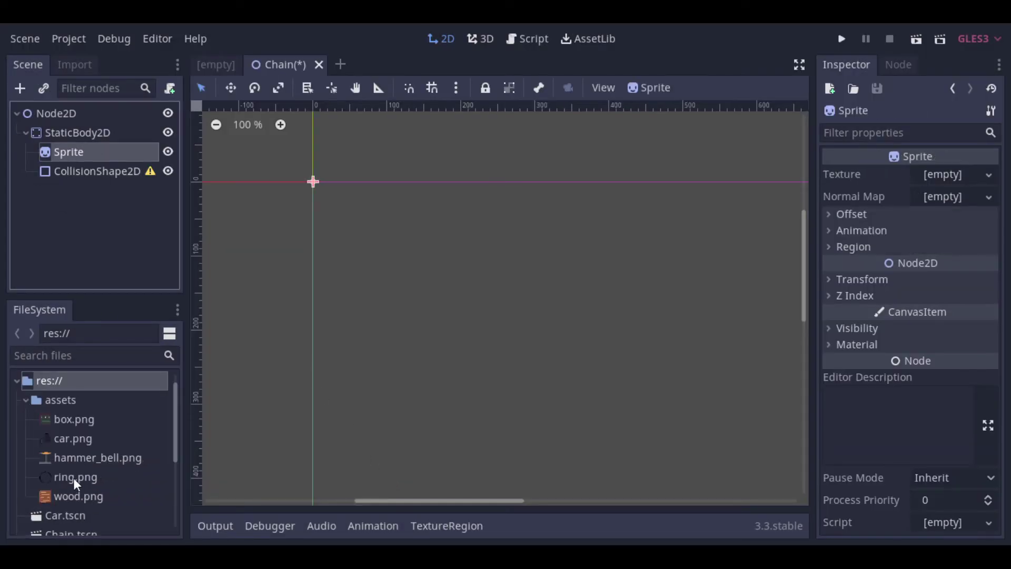
drag(74, 478, 948, 182)
scroll(244, 176, down, 1)
- Set the StaticBody2D's position to x 300, y 150
click(85, 133)
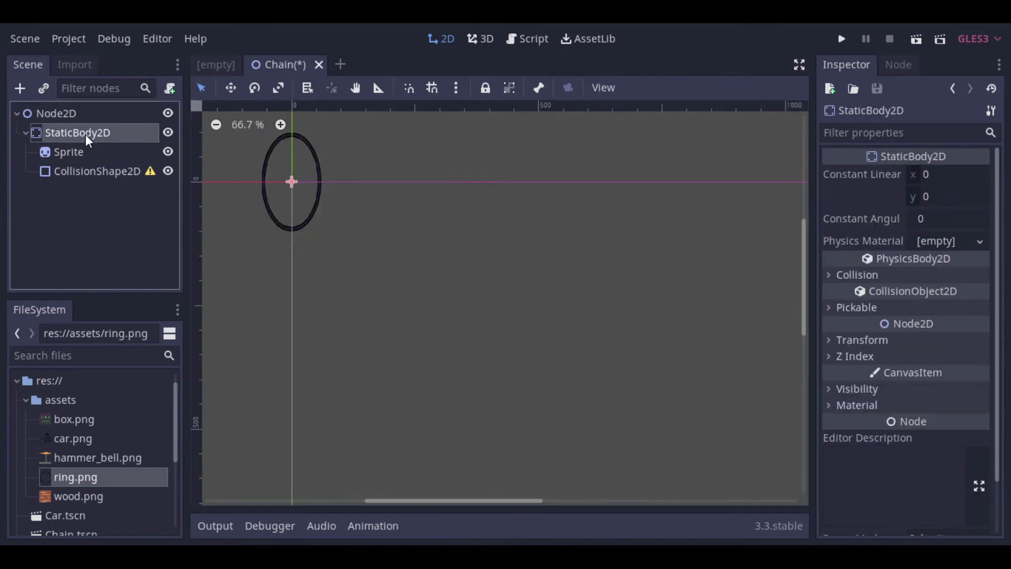
click(830, 339)
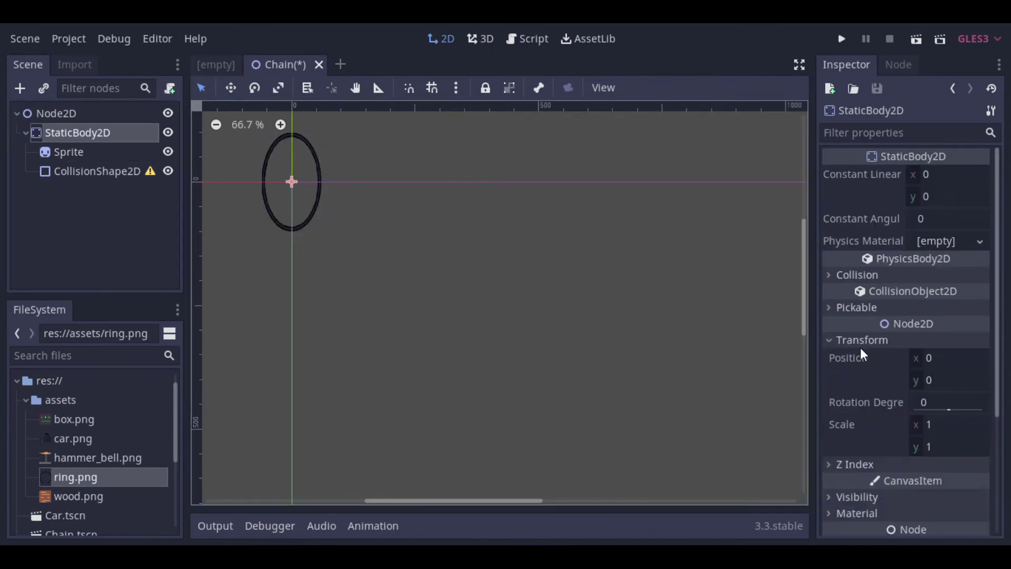
click(951, 356)
text(300)
key(Return)
key(Tab)
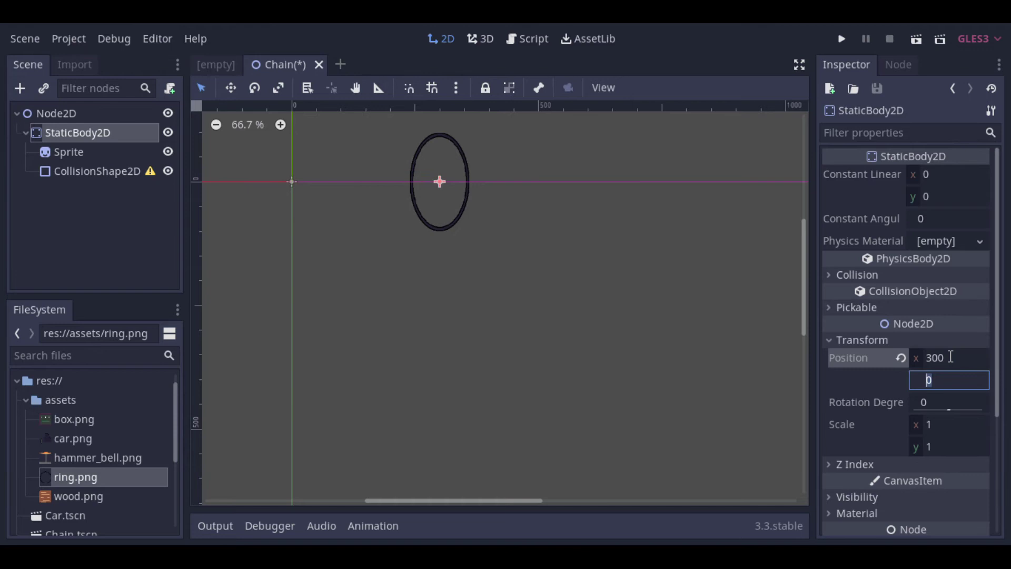
text(150)
key(Return)
- Give the static body's CollisionShape2D a new CapsuleShape2D and resize it to fit the ring
click(98, 171)
click(985, 174)
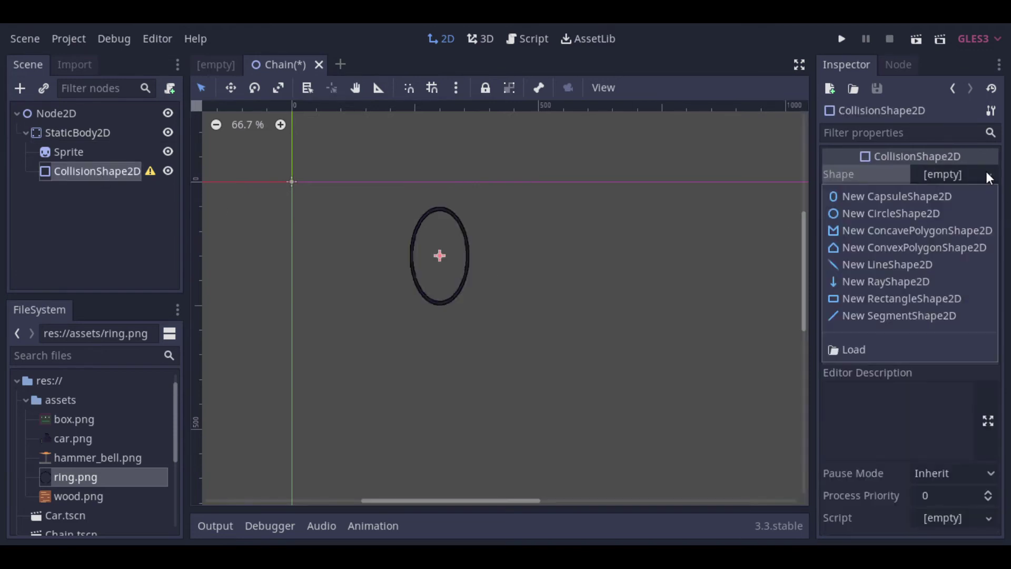
click(885, 196)
drag(445, 251, 438, 207)
- Make the StaticBody2D's children unselectable in the viewport and collapse its branch in the scene tree
click(129, 210)
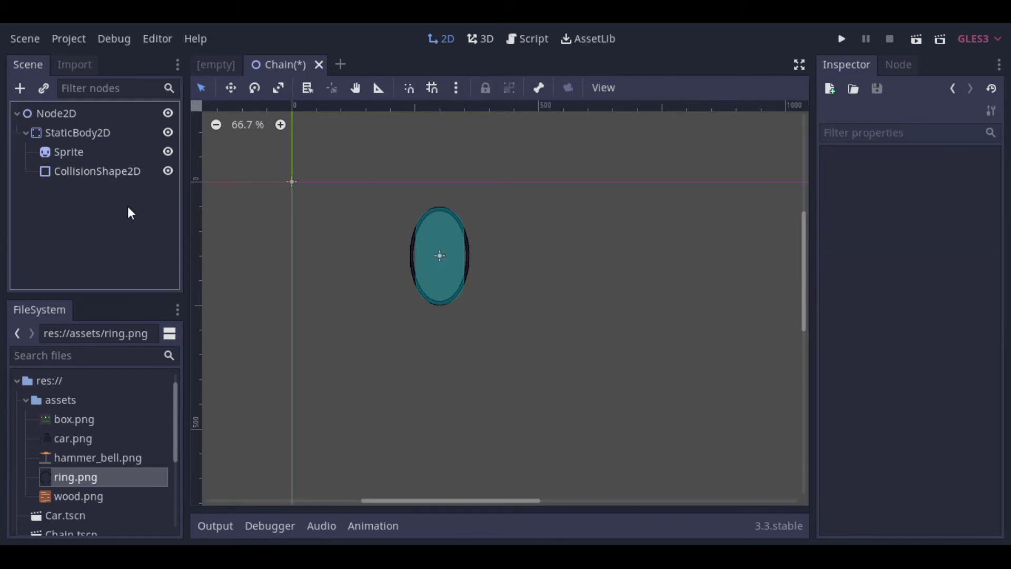
click(79, 133)
click(25, 133)
- Add a RigidBody2D node as a child of the root Node2D
right_click(48, 115)
click(63, 127)
text(rigi)
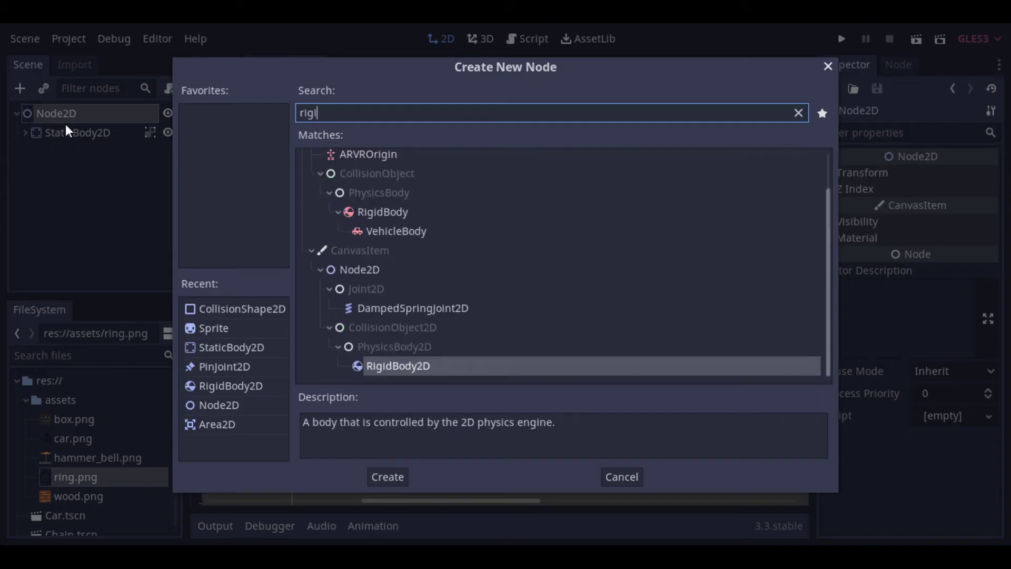
key(Return)
- Add a Sprite and a CollisionShape2D as children of the RigidBody2D
right_click(88, 154)
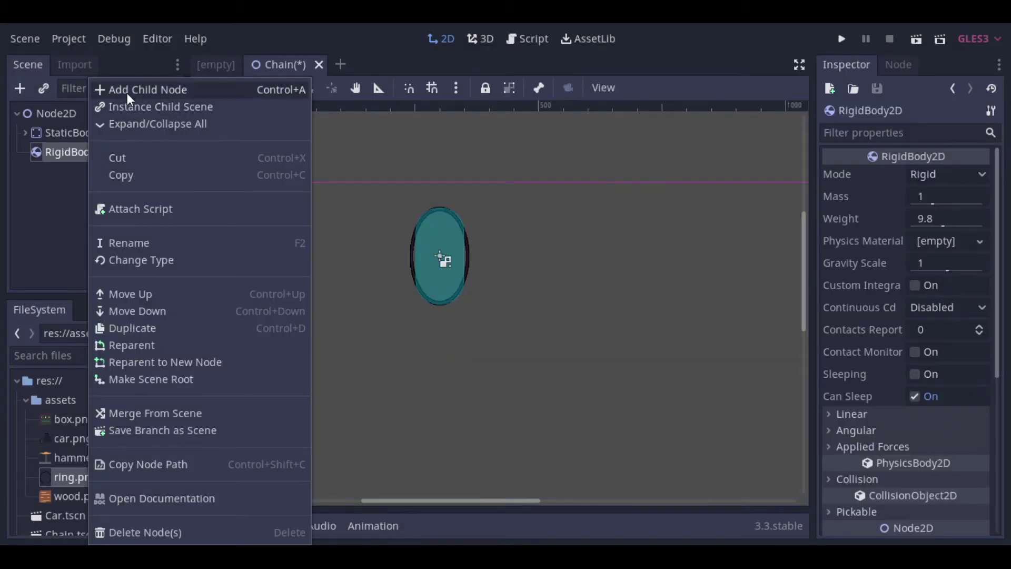
click(127, 91)
click(207, 352)
key(Return)
right_click(91, 156)
click(129, 88)
click(209, 348)
key(Return)
- Assign ring.png to the rigid body's Sprite and give its CollisionShape2D a CapsuleShape2D resized to fit the ring
click(68, 171)
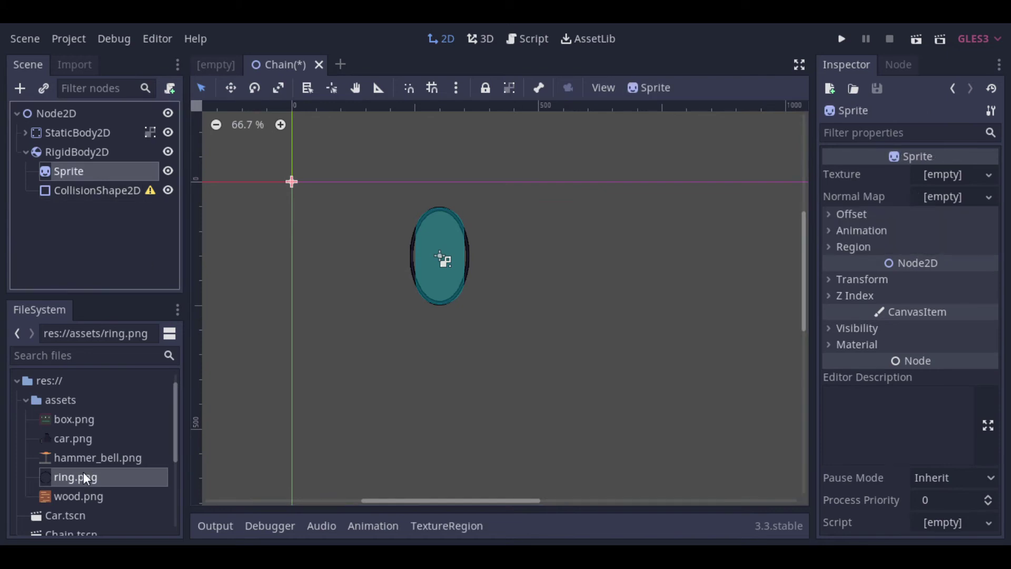
drag(79, 477, 943, 182)
click(90, 191)
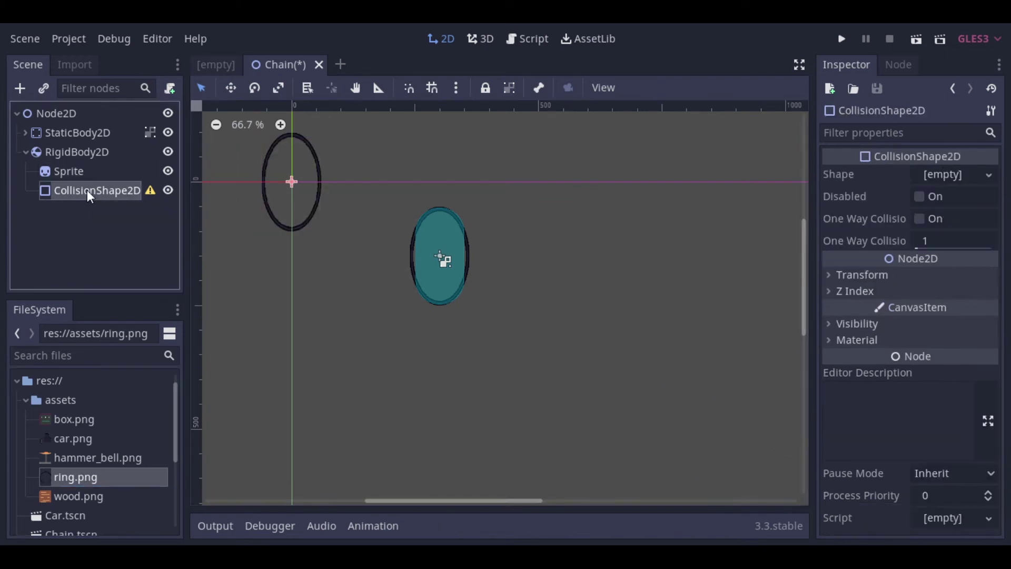
click(989, 175)
click(867, 197)
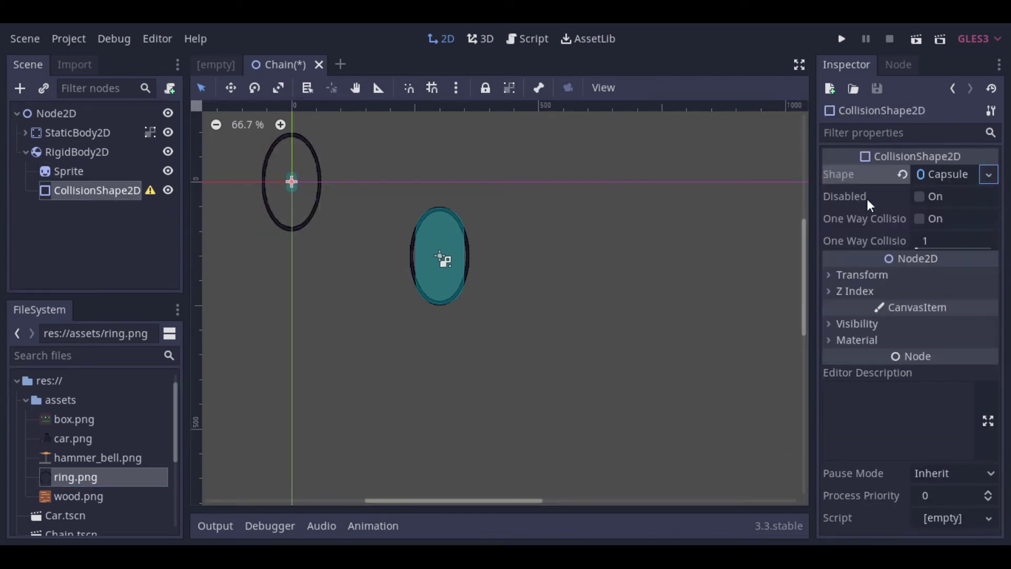
drag(295, 180, 294, 135)
- Make the RigidBody2D's children unselectable and move its ring directly beneath the static ring, slightly overlapping it
click(101, 151)
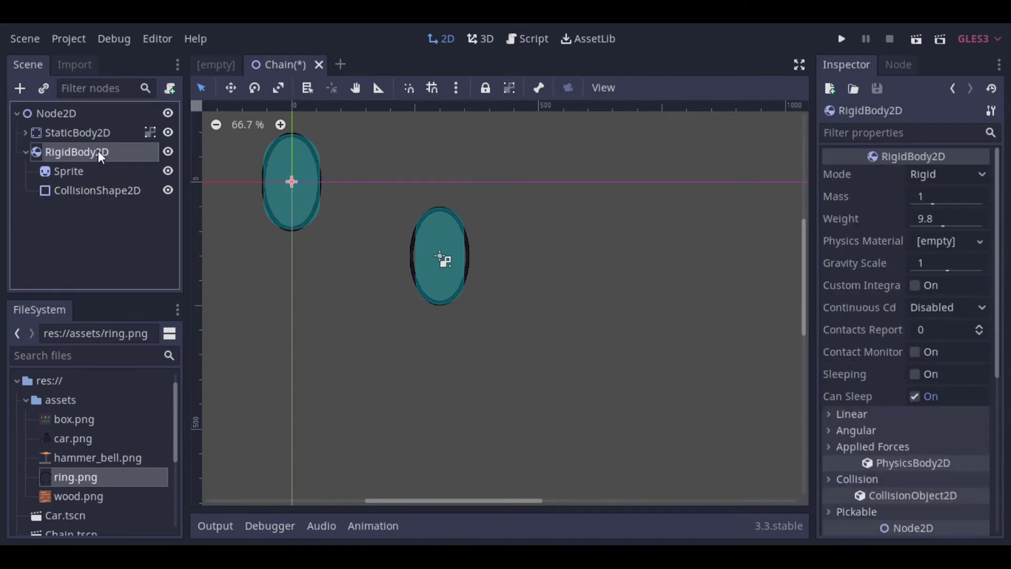
click(509, 87)
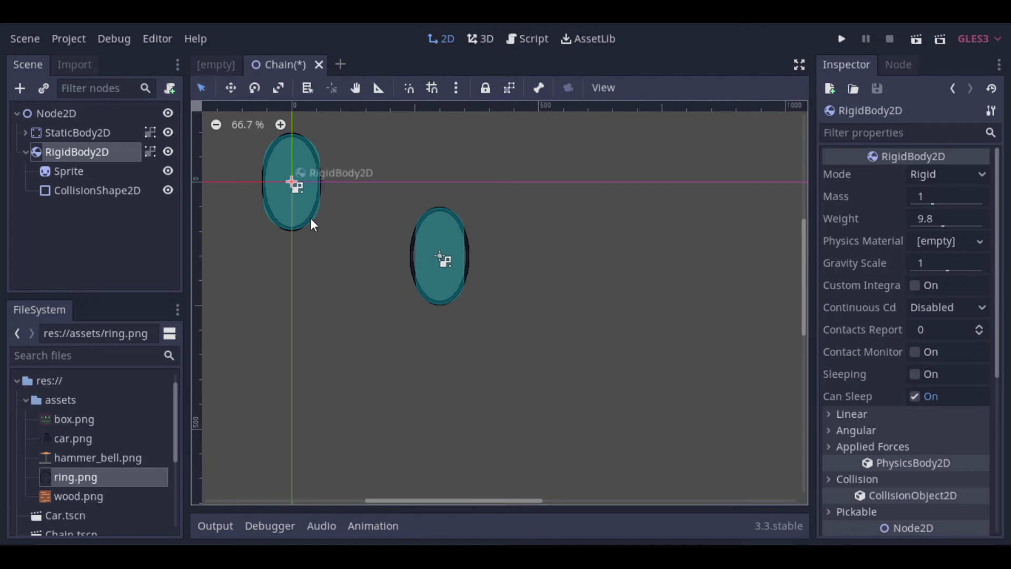
drag(290, 217, 456, 380)
click(26, 151)
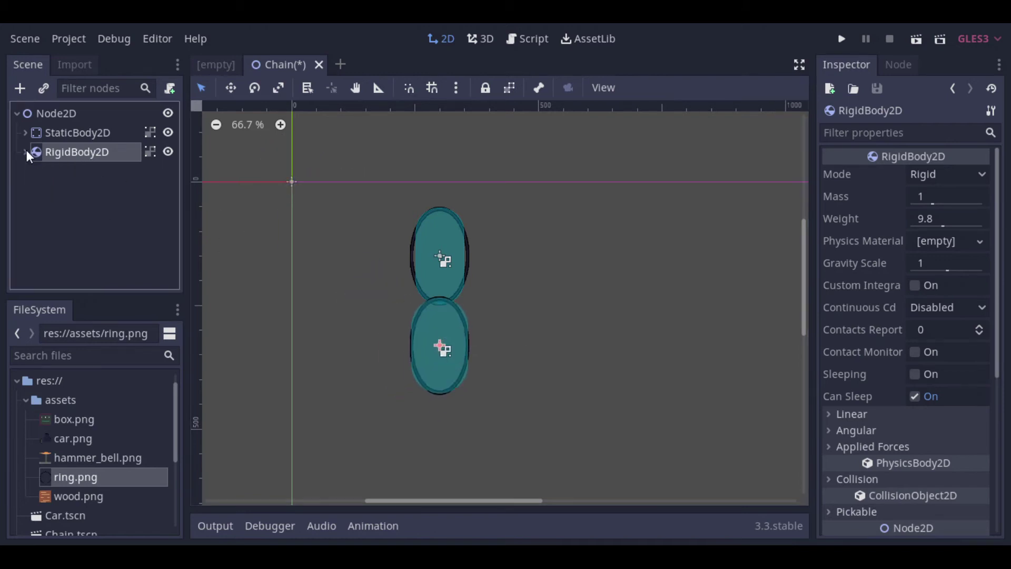
- Duplicate the RigidBody2D ring twice and collapse the copies' branches in the scene tree
key(ctrl+d)
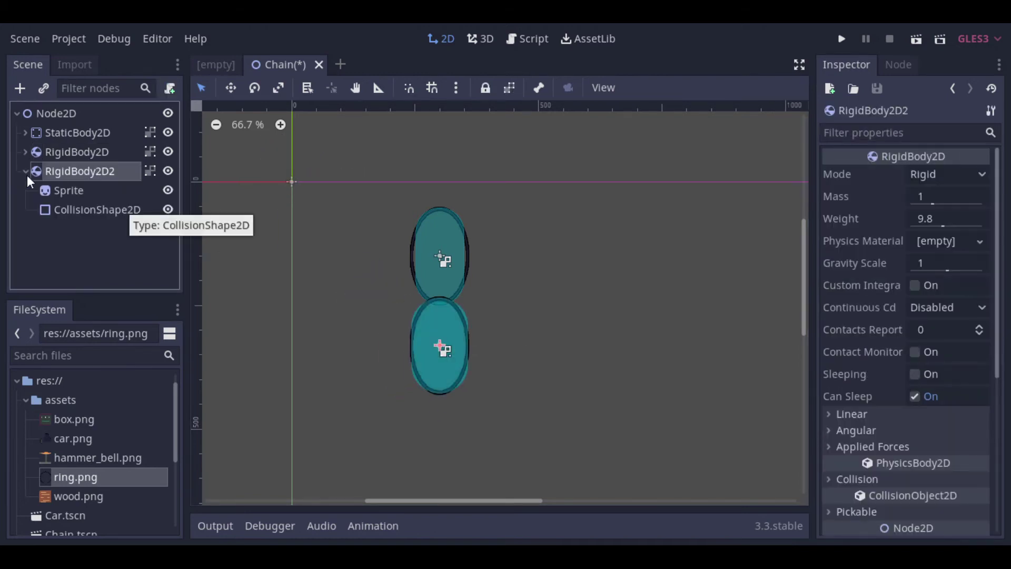
click(26, 172)
key(ctrl+d)
click(25, 191)
- Set the y position of RigidBody2D2 to 500
click(100, 172)
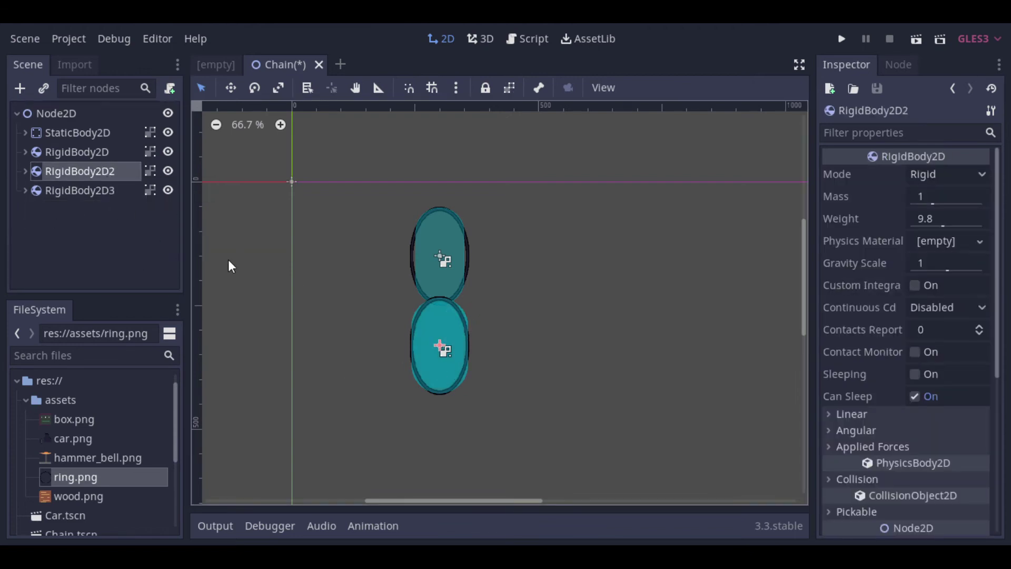
scroll(889, 474, down, 5)
click(862, 305)
click(948, 345)
text(500)
key(Return)
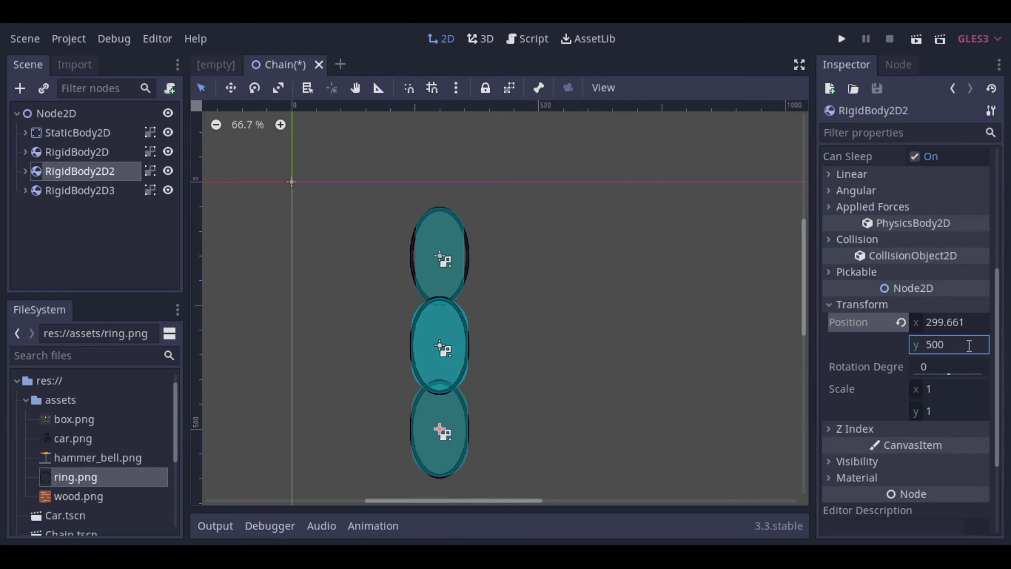
- Set the y position of RigidBody2D3 to 550
click(95, 195)
scroll(891, 437, down, 4)
click(884, 402)
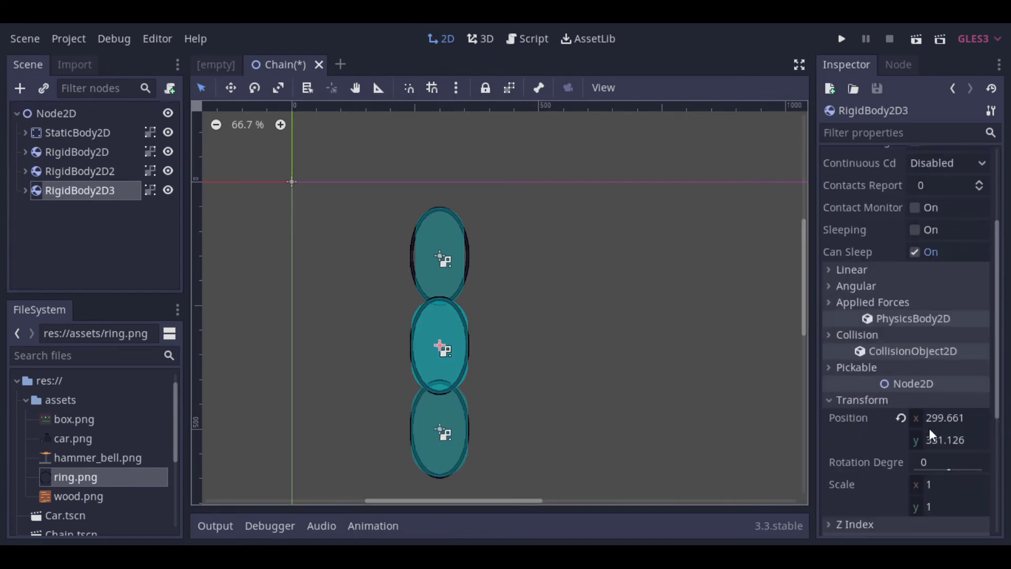
scroll(1000, 414, down, 2)
click(971, 372)
text(550)
key(Return)
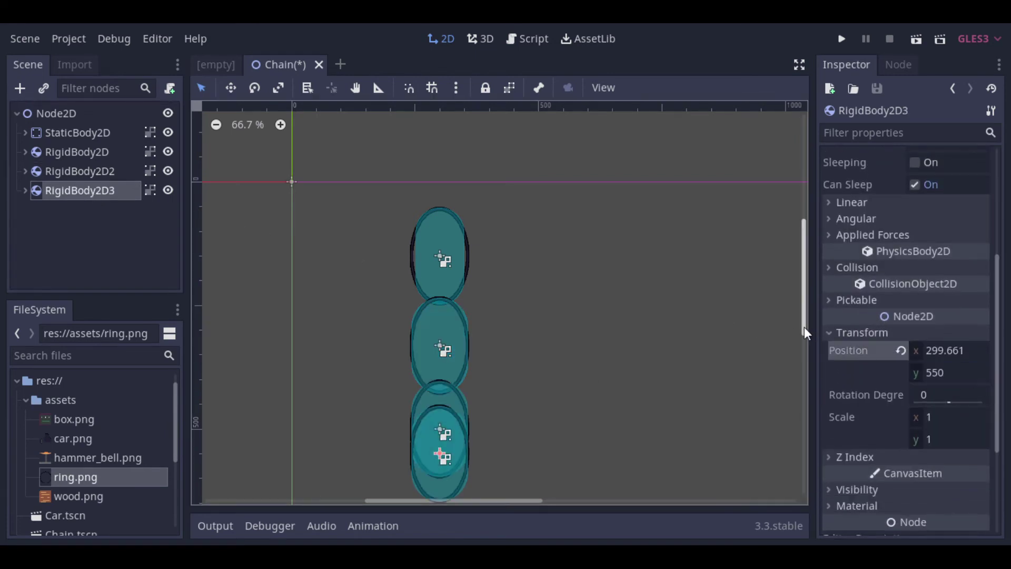
- Move the lower rings down so the four rings form a vertical chain with slightly overlapping ends
drag(443, 371, 442, 420)
click(449, 286)
click(567, 299)
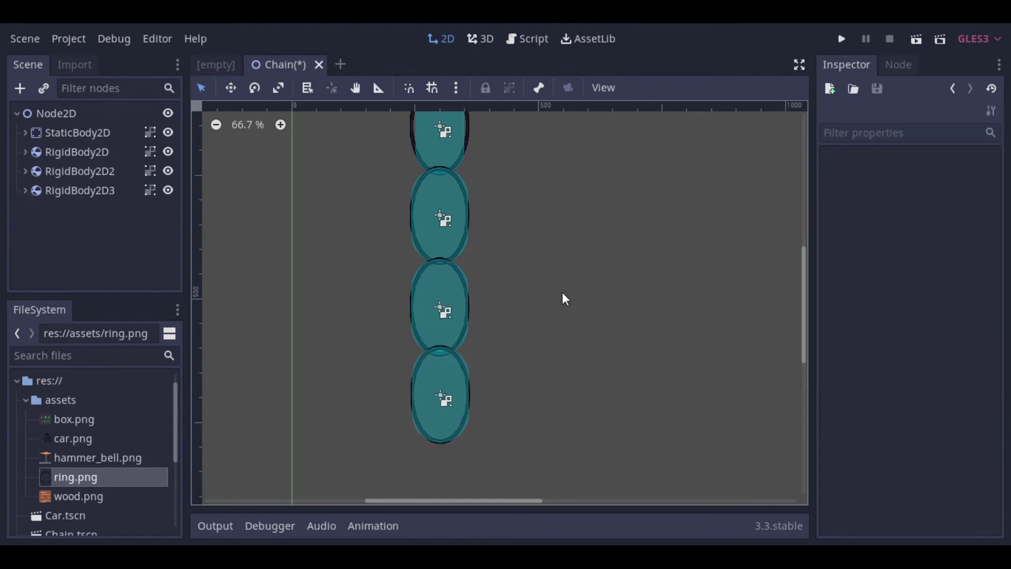
- Rename the StaticBody2D to r1 and the first RigidBody2D to r2
scroll(568, 299, down, 3)
click(61, 133)
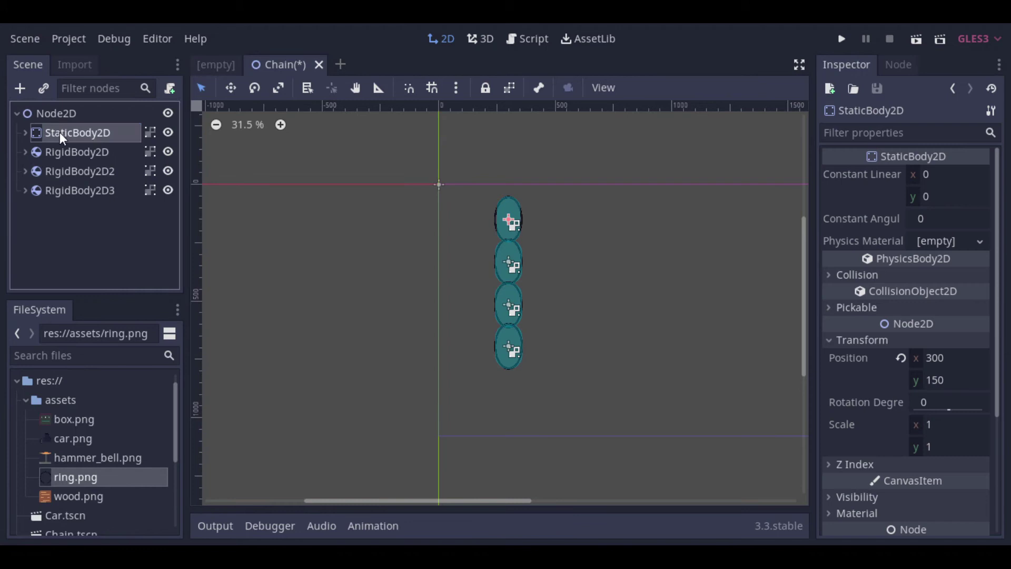
click(60, 132)
text(r1)
click(76, 153)
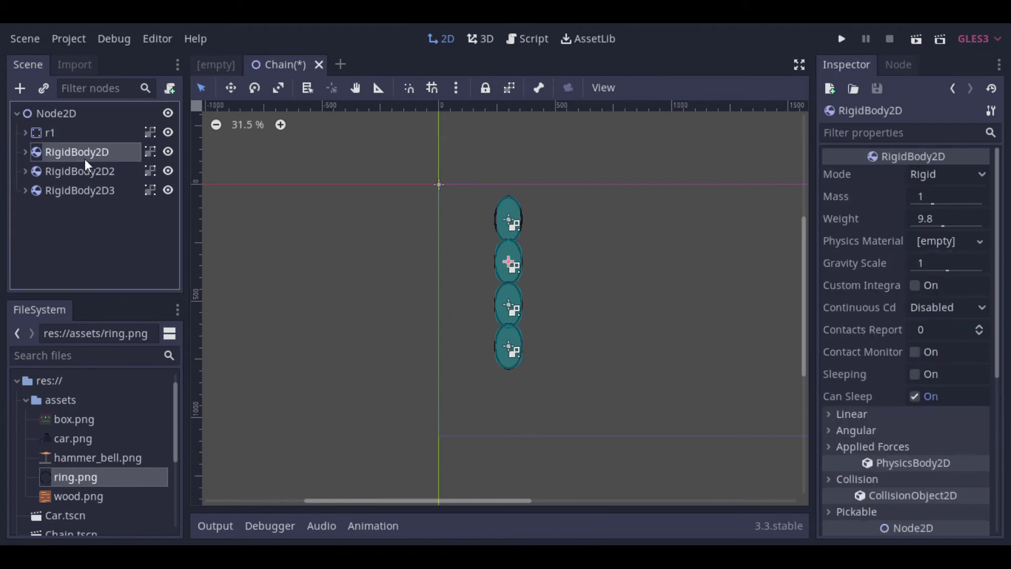
click(84, 154)
text(r2)
- Rename RigidBody2D2 to r3 and RigidBody2D3 to r4
double_click(86, 171)
text(r3)
click(79, 190)
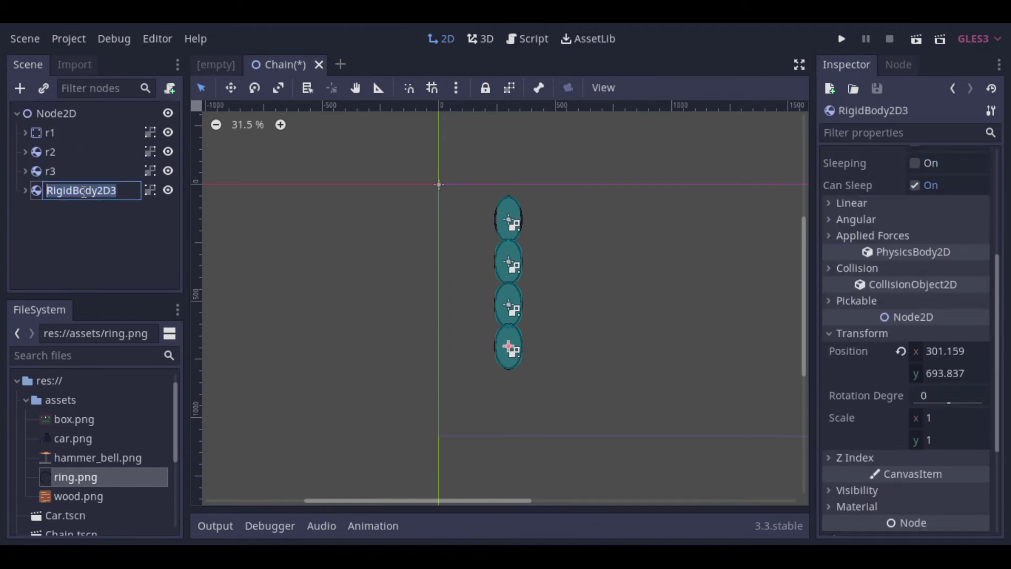
click(79, 190)
text(r4)
key(Return)
- Add a PinJoint2D under the root node and place it between r1 and r2 in the scene tree
right_click(61, 113)
click(90, 126)
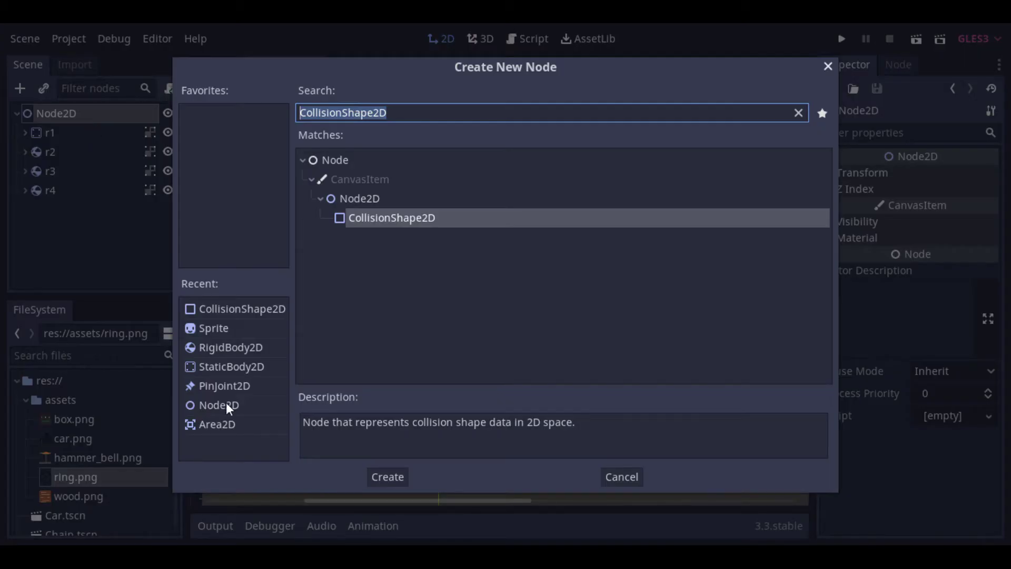
double_click(222, 386)
drag(74, 210, 49, 143)
- Add a second PinJoint2D under the root node and place it between r2 and r3 in the scene tree
click(61, 115)
right_click(62, 115)
click(82, 124)
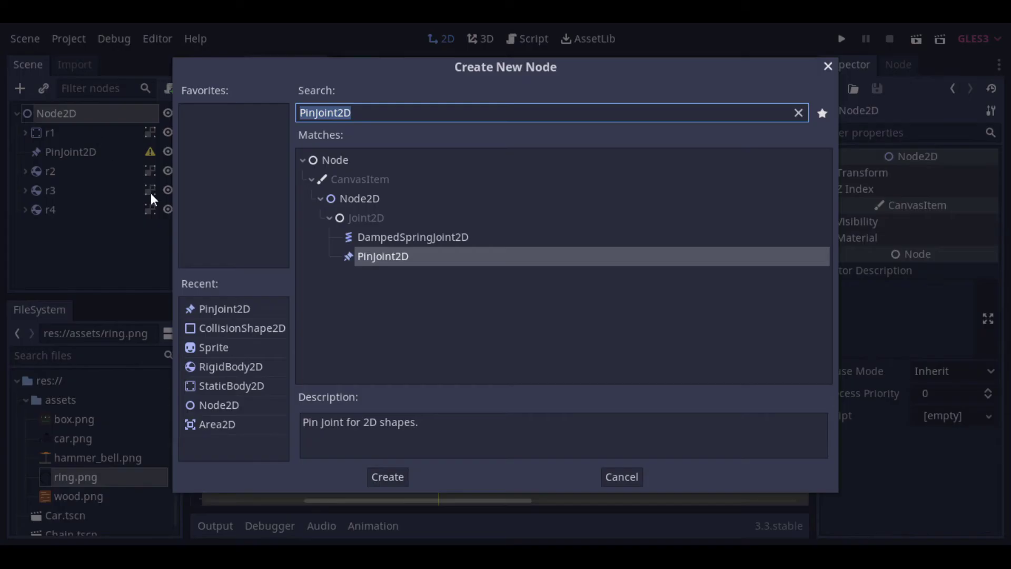
double_click(221, 307)
drag(74, 228, 59, 182)
- Add a third PinJoint2D under the root node and place it between r3 and r4 in the scene tree
click(63, 114)
right_click(62, 114)
click(82, 125)
double_click(210, 307)
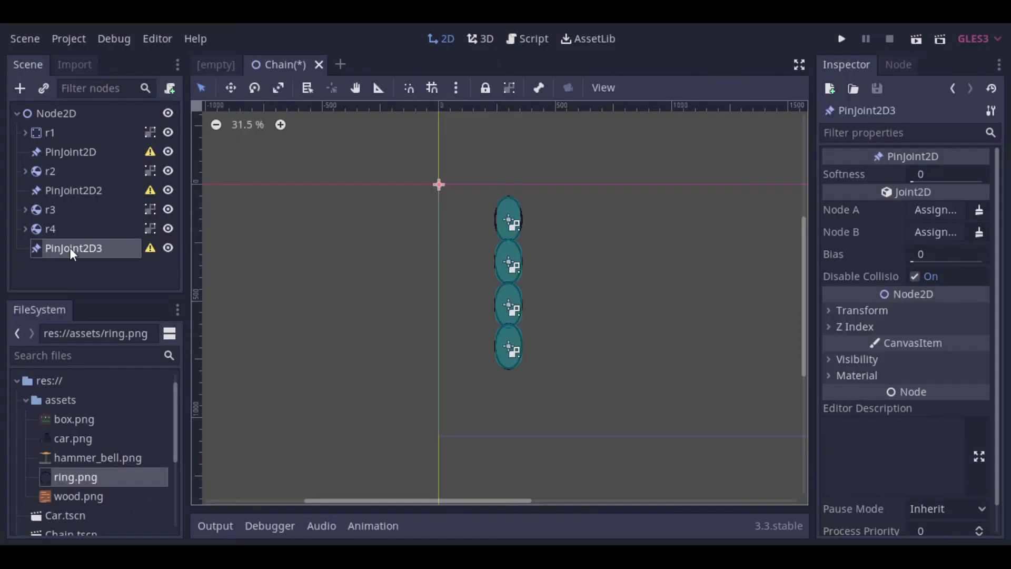
drag(70, 248, 62, 222)
- Move PinJoint2D3 onto the overlap of rings r3 and r4, and PinJoint2D2 onto the overlap of r2 and r3
click(79, 154)
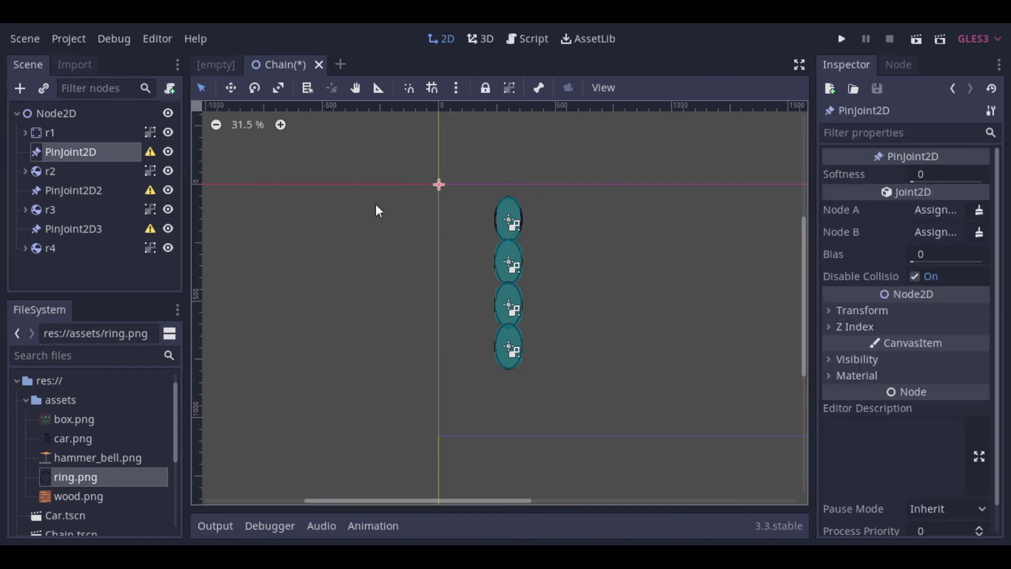
scroll(457, 175, up, 5)
drag(433, 188, 528, 377)
click(122, 184)
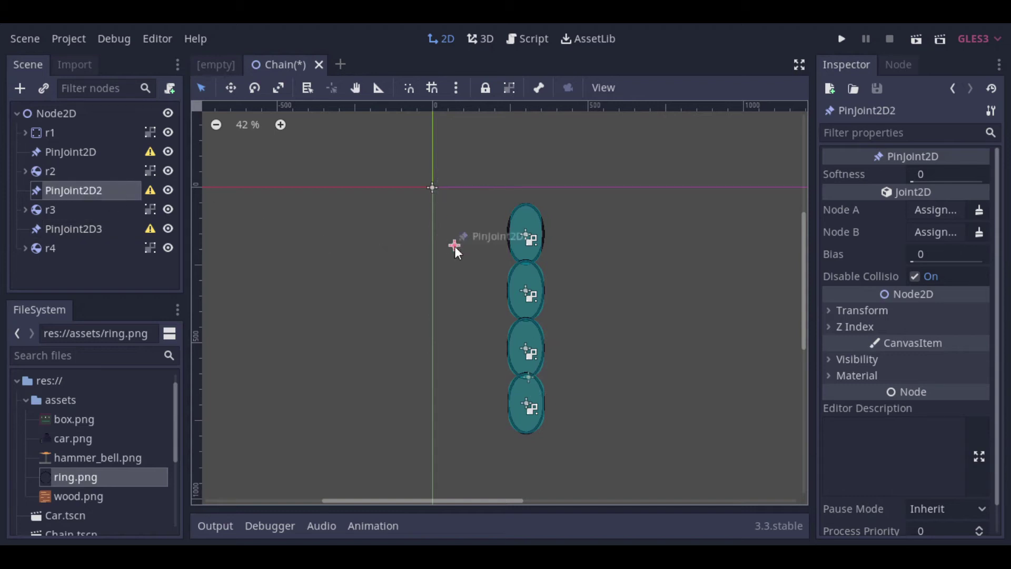
drag(454, 245, 526, 320)
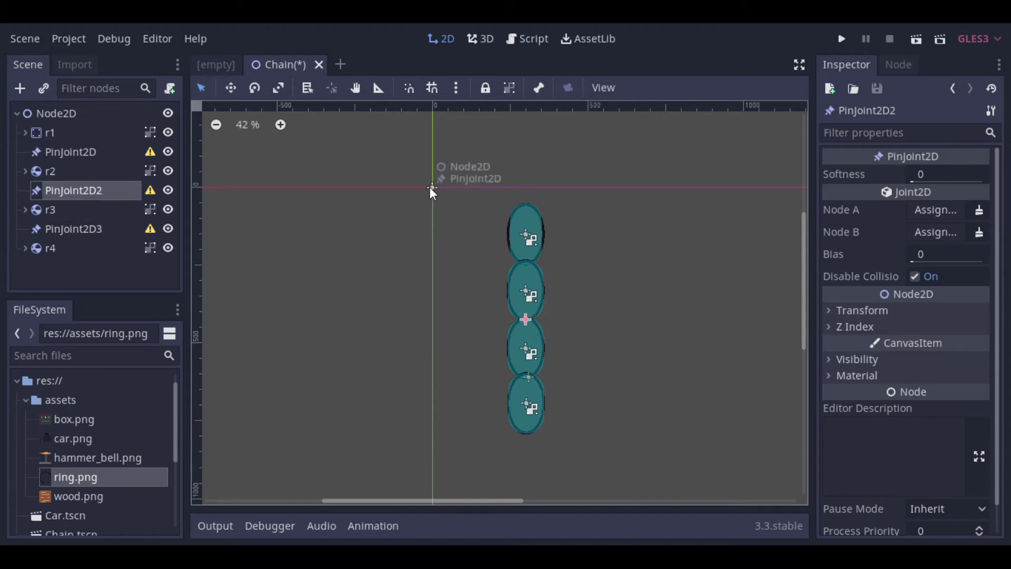
- Move PinJoint2D onto the overlap of rings r1 and r2, and assign r1 as its Node A and r2 as Node B
drag(432, 188, 523, 263)
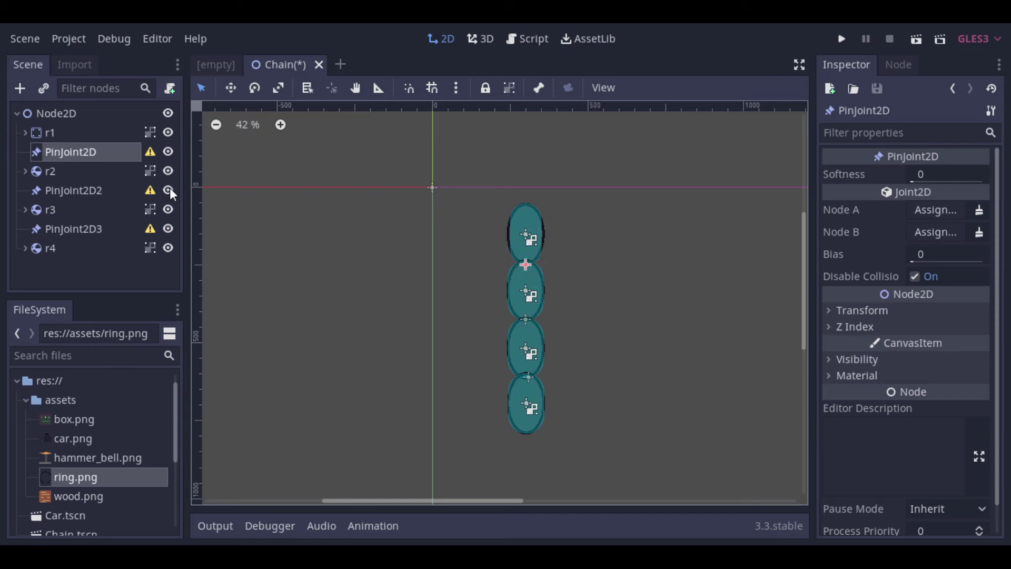
click(90, 192)
click(88, 152)
click(944, 214)
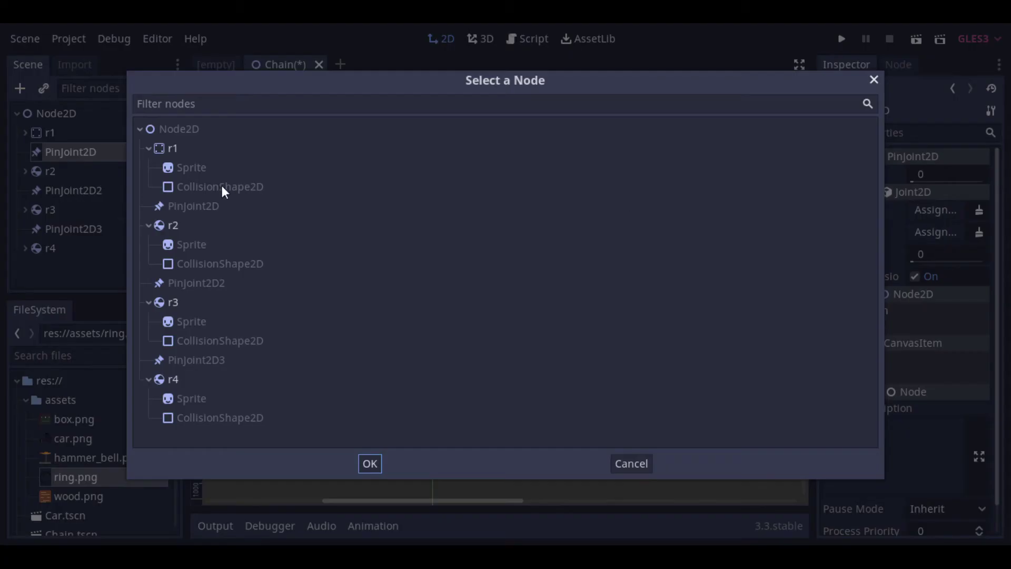
click(185, 147)
click(373, 467)
click(953, 233)
click(184, 224)
click(371, 464)
- Assign r2 as Node A and r3 as Node B of PinJoint2D2
click(74, 190)
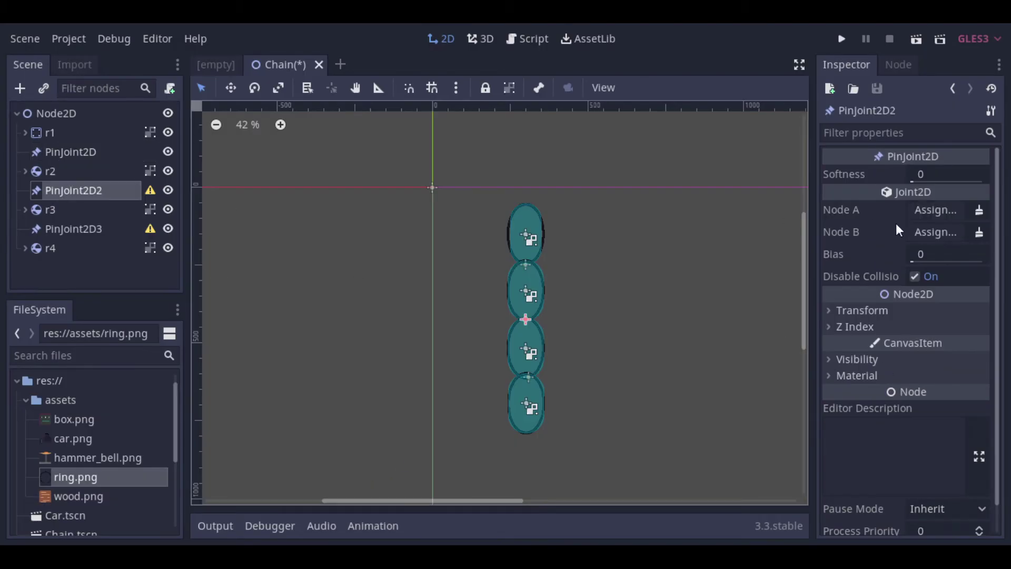
click(934, 209)
click(182, 226)
click(371, 463)
click(936, 232)
click(172, 302)
click(369, 464)
- Assign r3 as Node A and r4 as Node B of PinJoint2D3, and save the scene
click(74, 229)
click(930, 210)
click(370, 463)
click(936, 232)
click(173, 380)
click(371, 463)
key(ctrl+s)
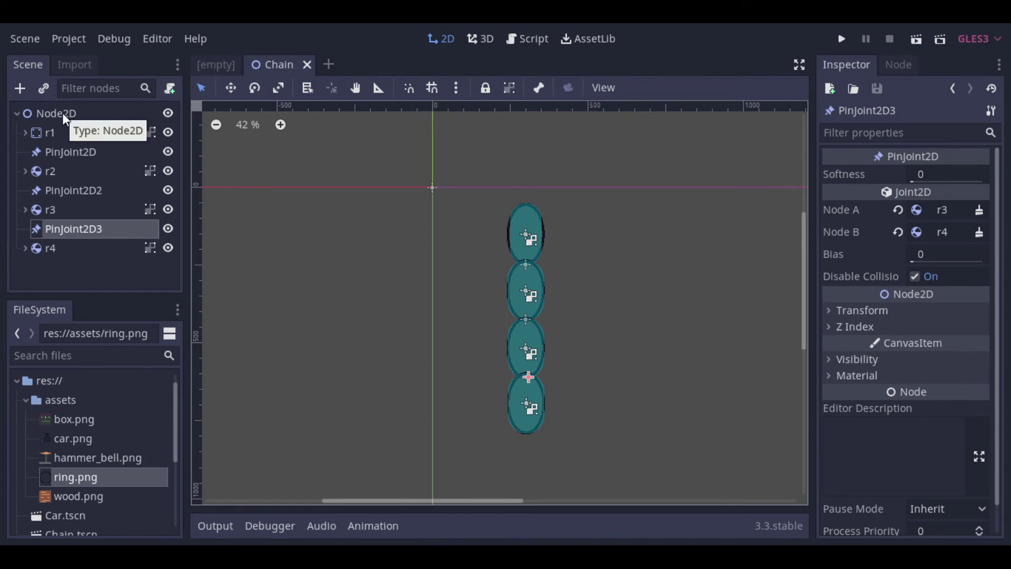
- Attach a new script Chain.gd to the root Node2D and delete the template code below the extends line
click(62, 113)
right_click(63, 113)
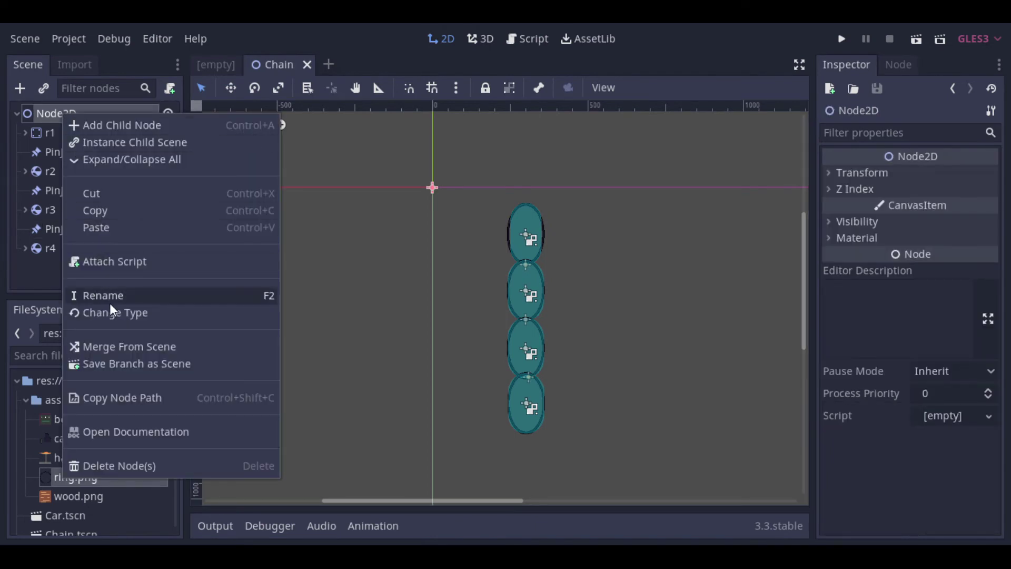
click(109, 267)
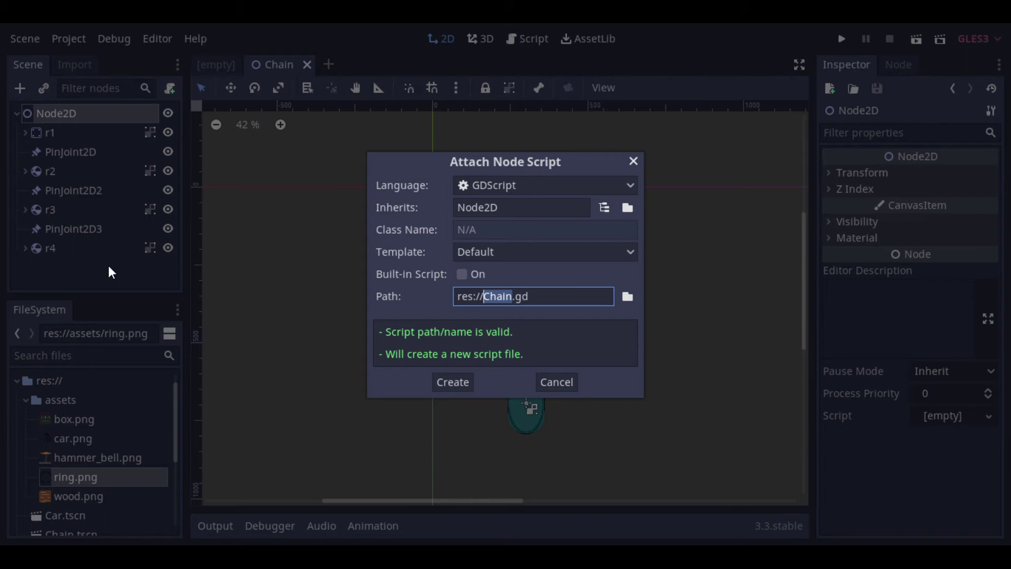
key(Return)
drag(416, 138, 605, 533)
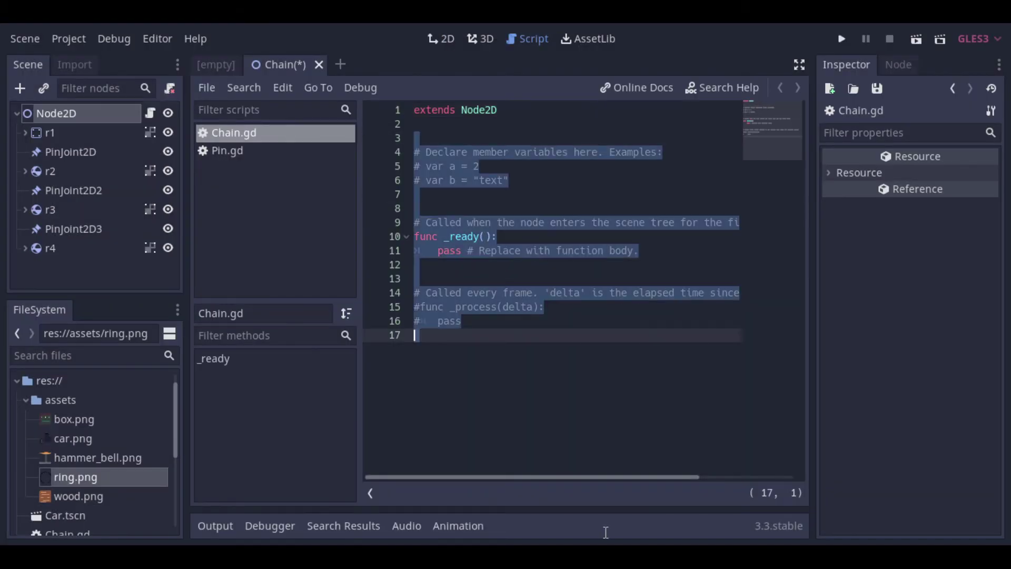
key(BackSpace)
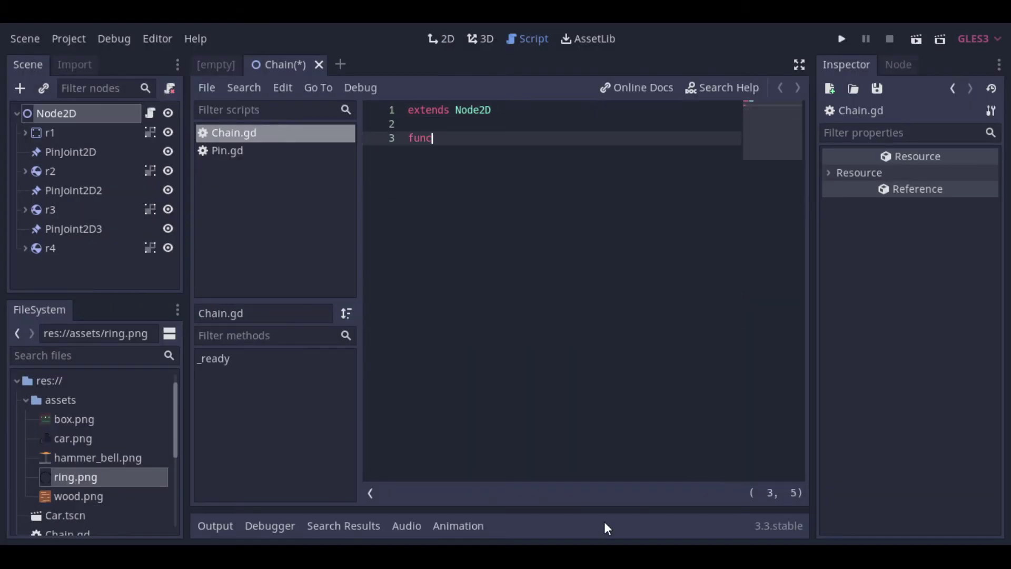
- Write an _input(event) function containing the condition "if event is InputEventMouseMotion:"
text(func _in)
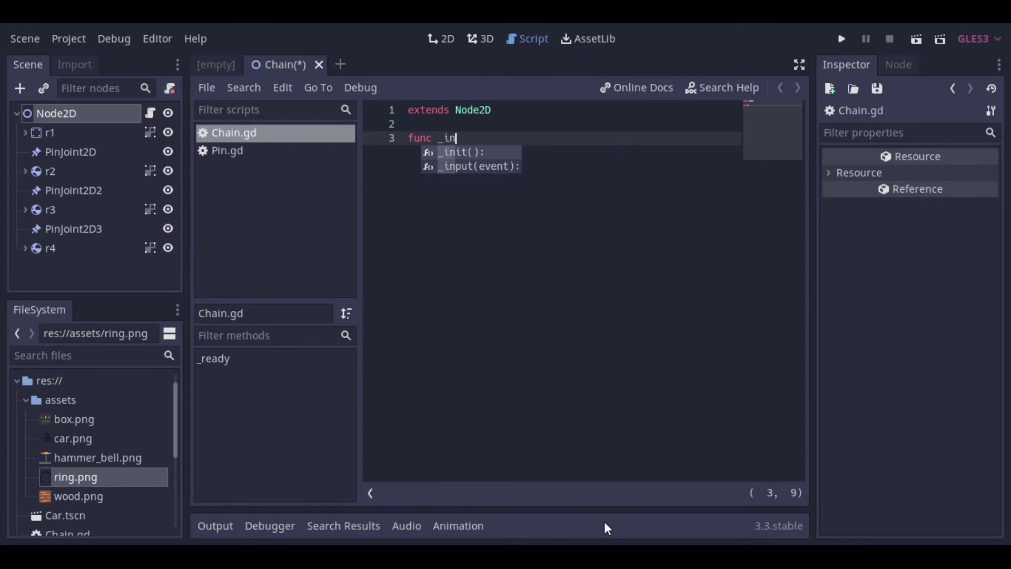
key(Down)
key(Return)
key(Return)
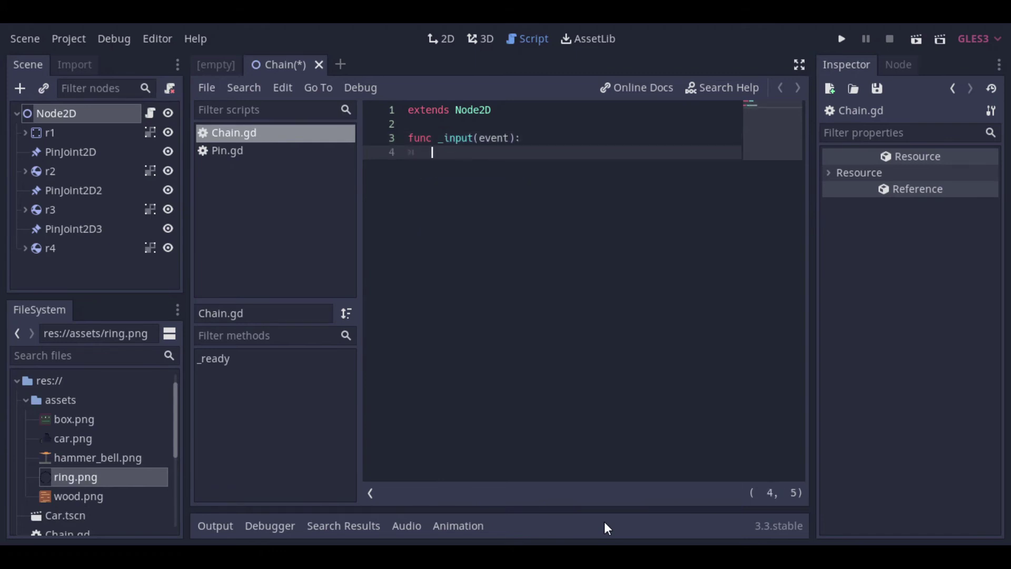
text(if even)
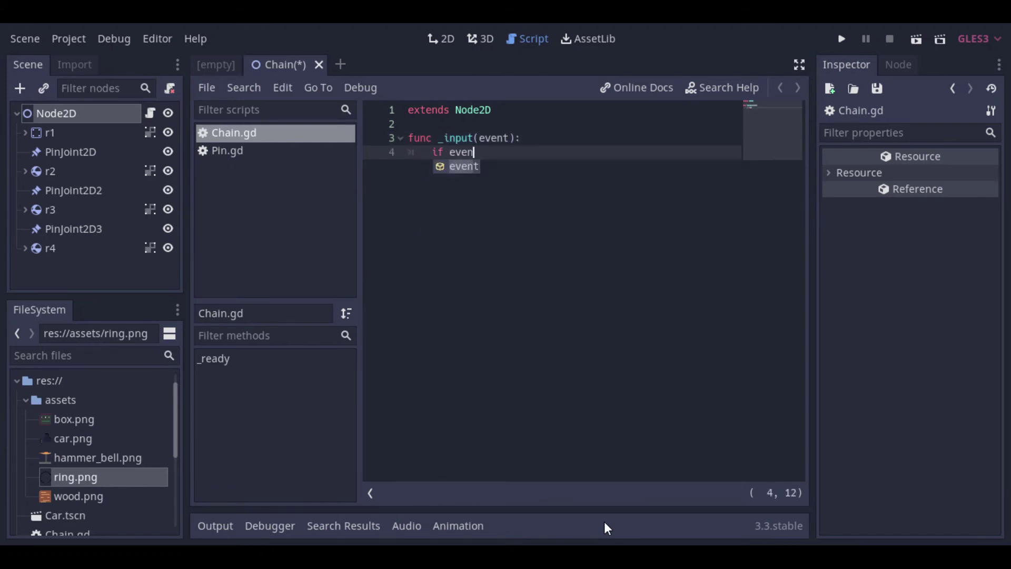
text(t is I)
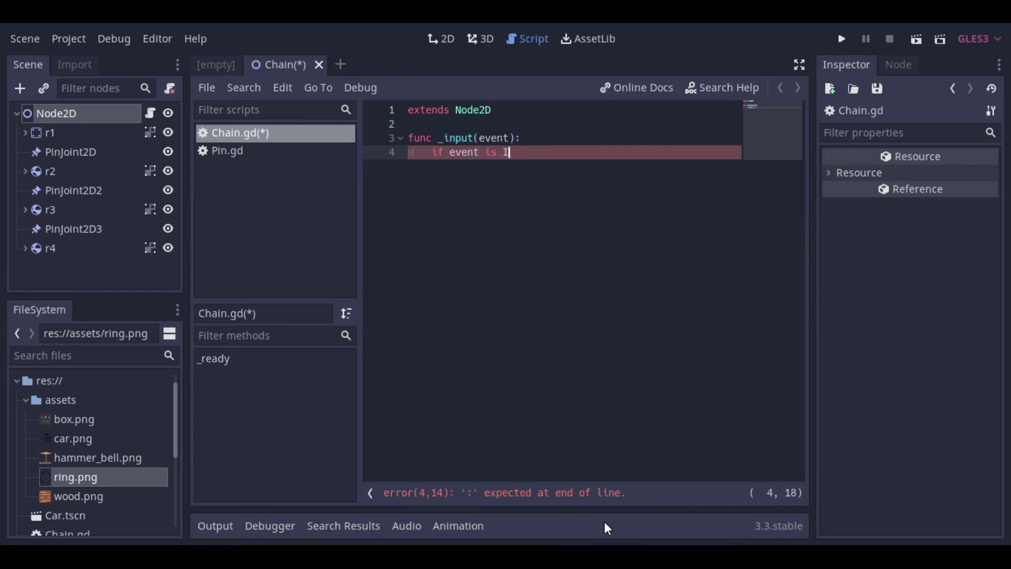
text(nputmo)
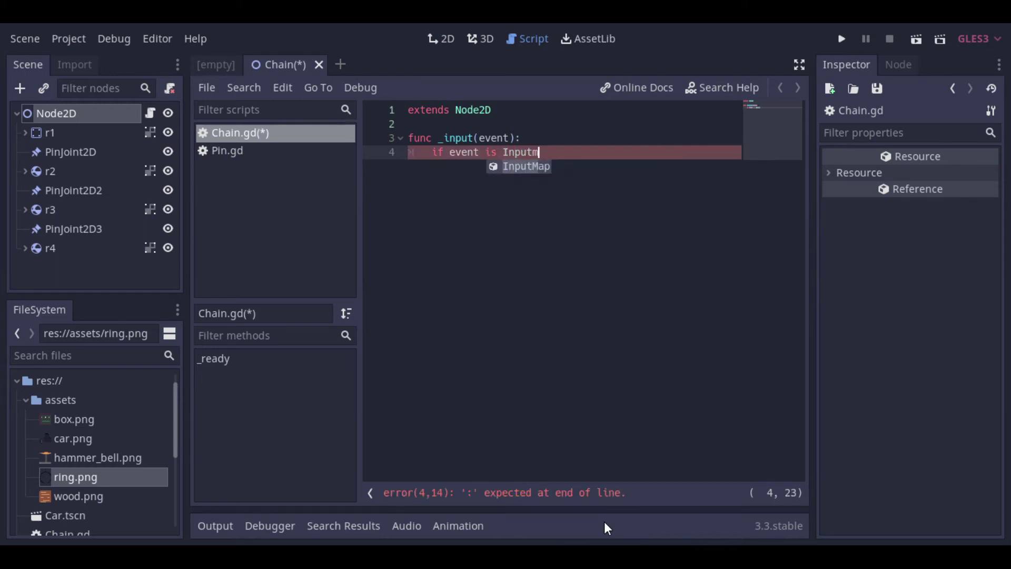
key(Down)
key(Down)
key(Down)
key(Return)
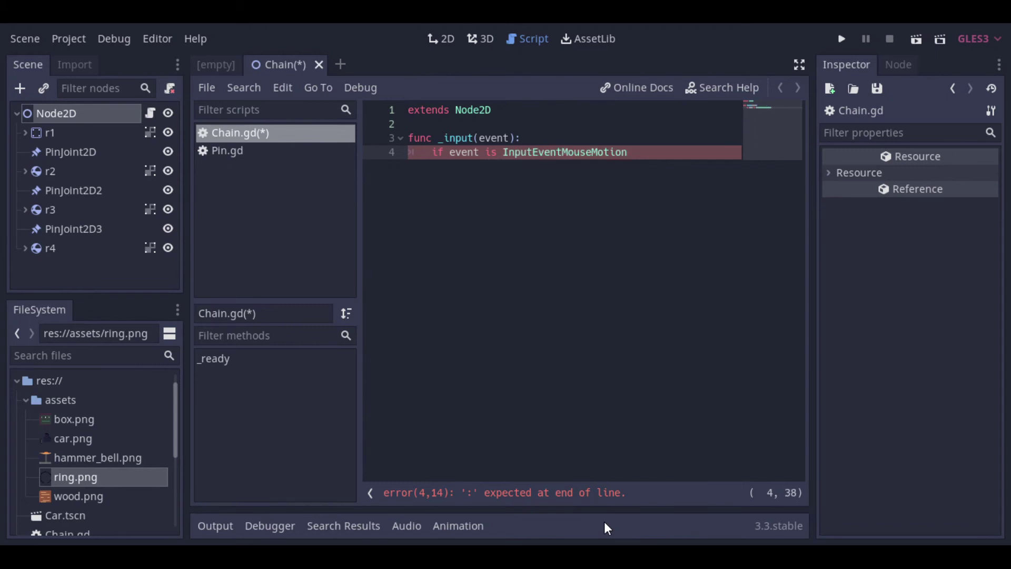
text(:)
key(Return)
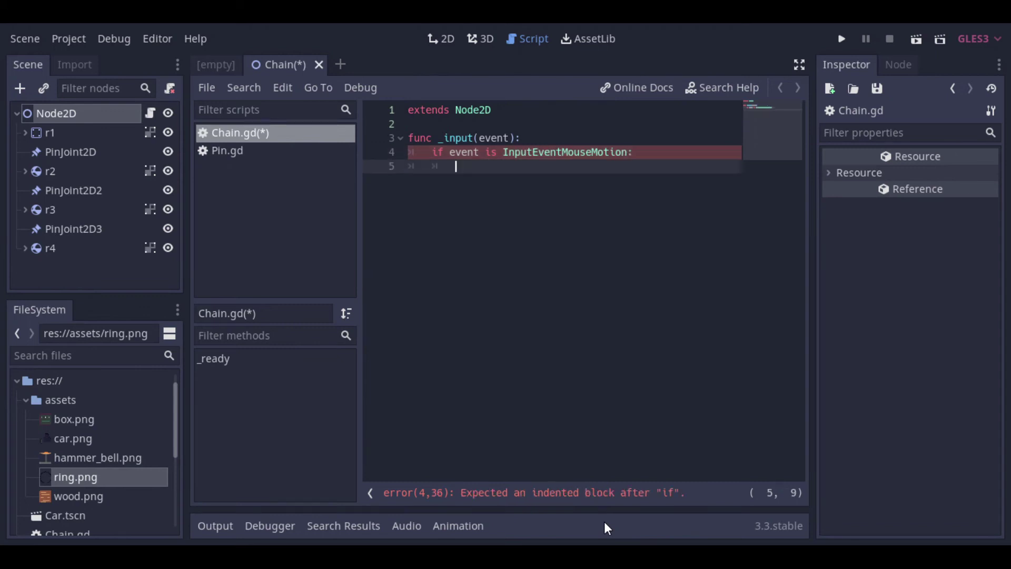
- Inside the condition, write "$r1.position = event.position" and save the script
text($r1)
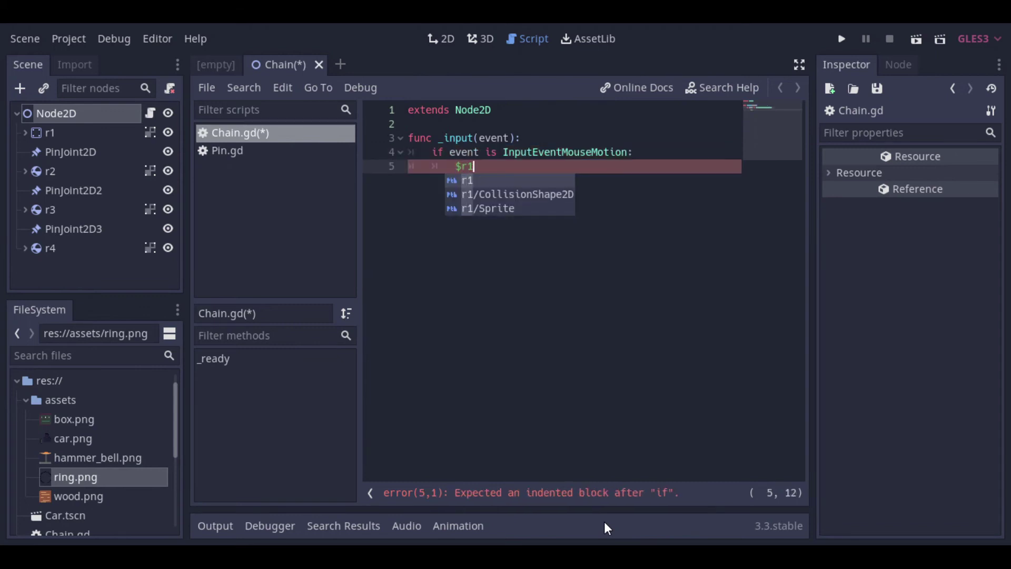
text(.position = event.position)
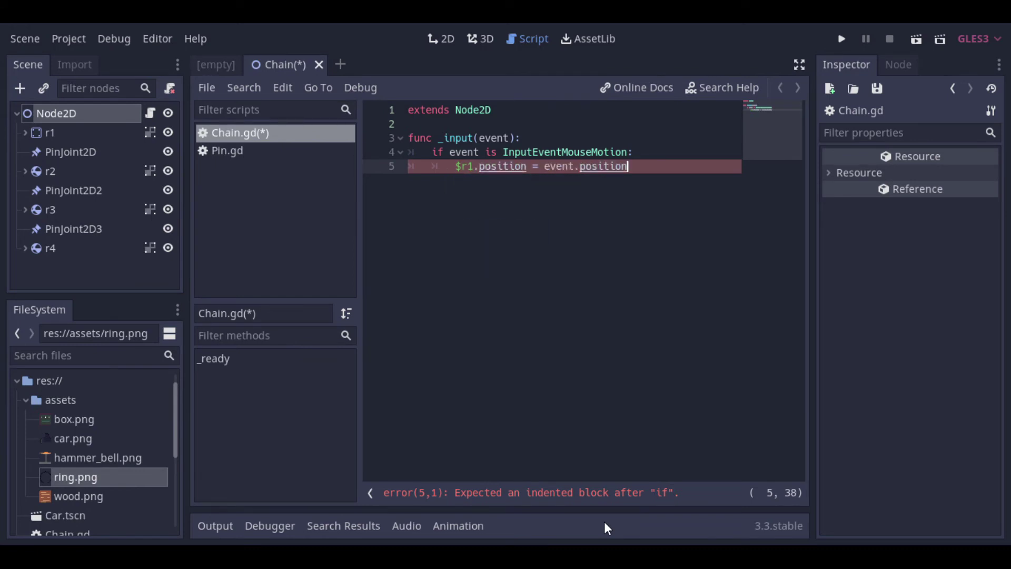
key(ctrl+s)
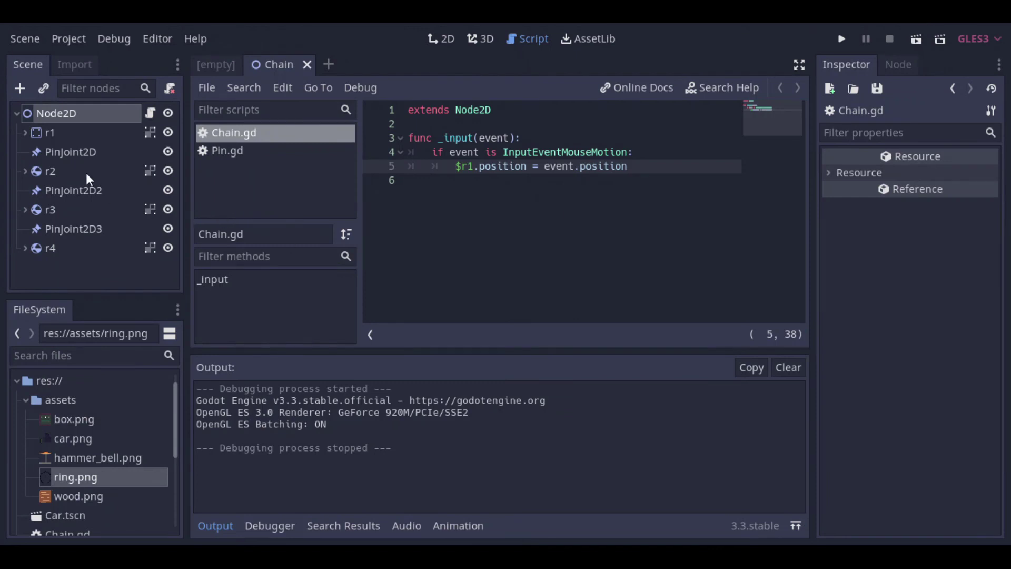
- Raise the Gravity Scale of the rigid rings r2, r3 and r4, using 100 for r2
click(74, 175)
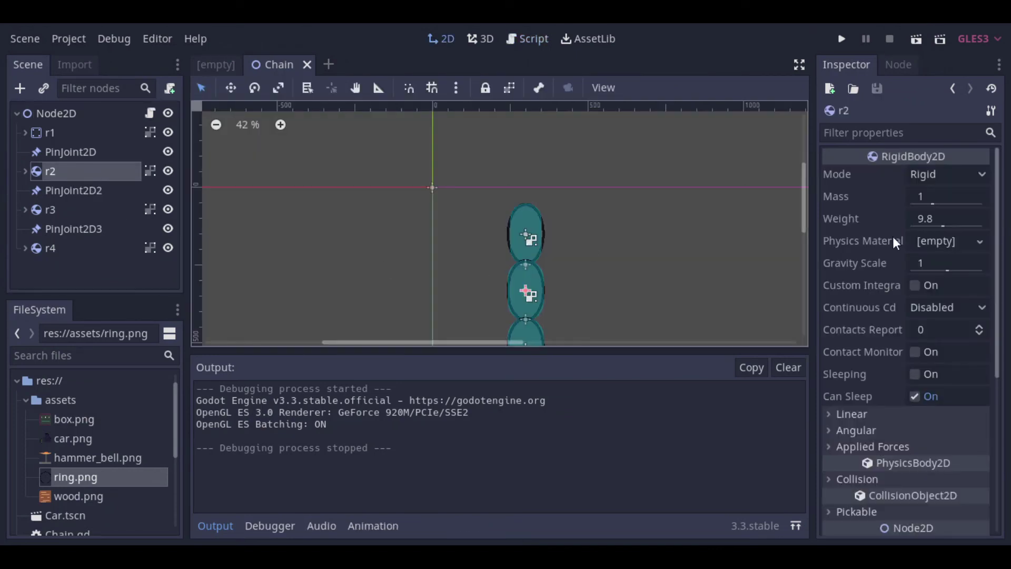
click(928, 271)
text(100)
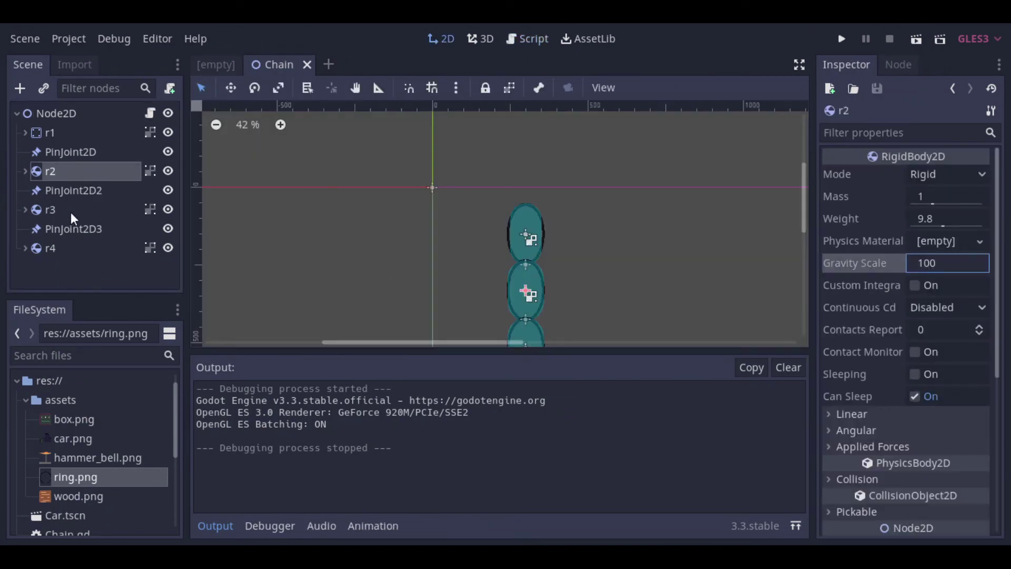
click(69, 212)
click(830, 307)
scroll(856, 311, up, 5)
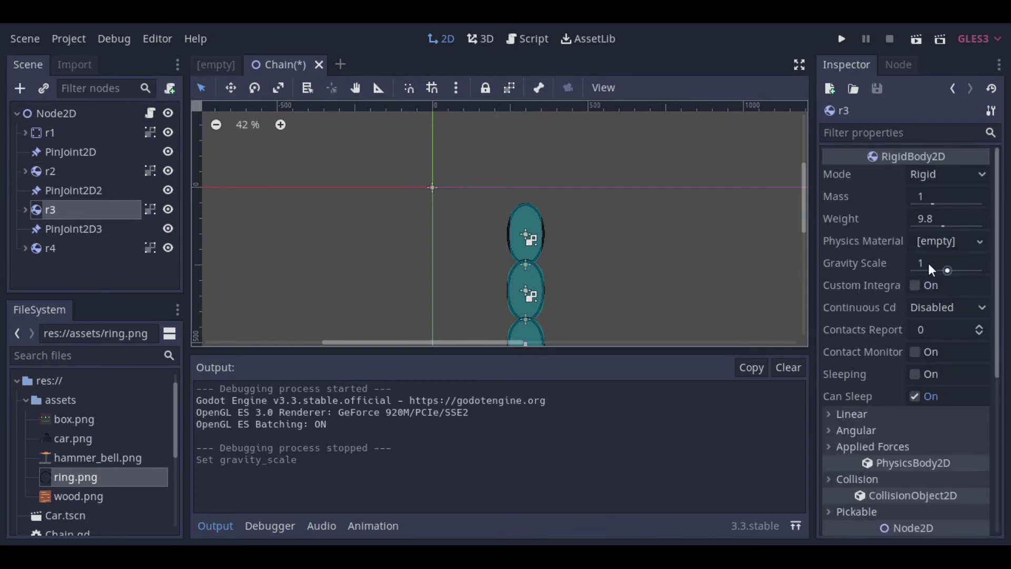
click(63, 252)
click(824, 334)
scroll(896, 289, up, 5)
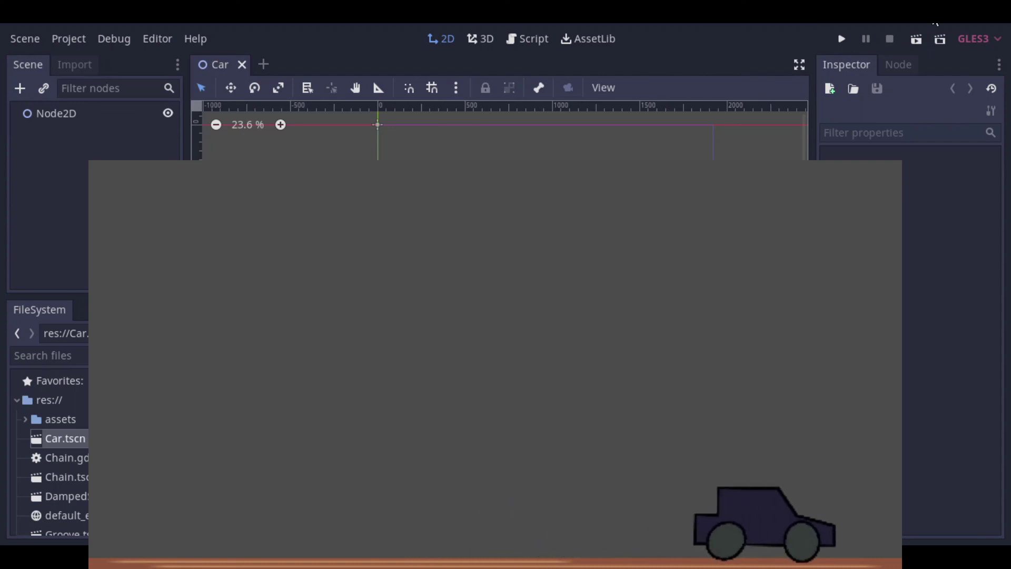
key(Left)
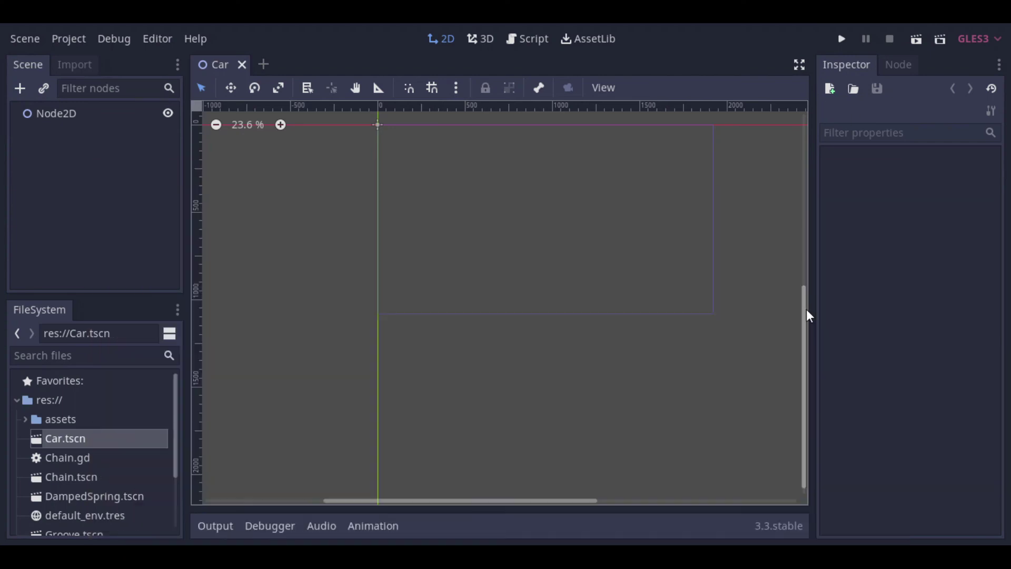
- Add a StaticBody2D under the root node of the Car scene and rename it Ground
drag(806, 310, 805, 294)
right_click(79, 114)
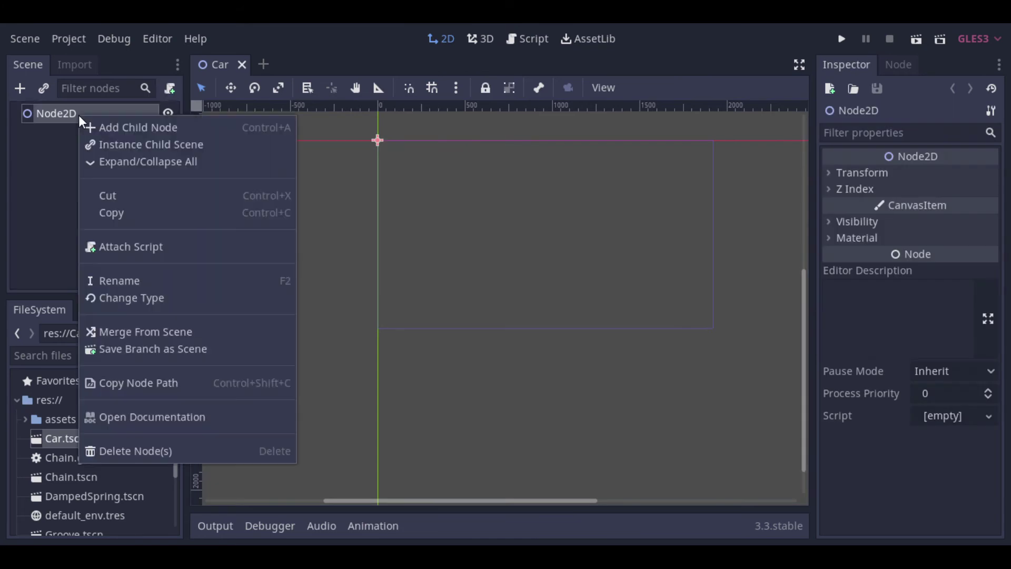
click(115, 126)
text(stat)
double_click(400, 289)
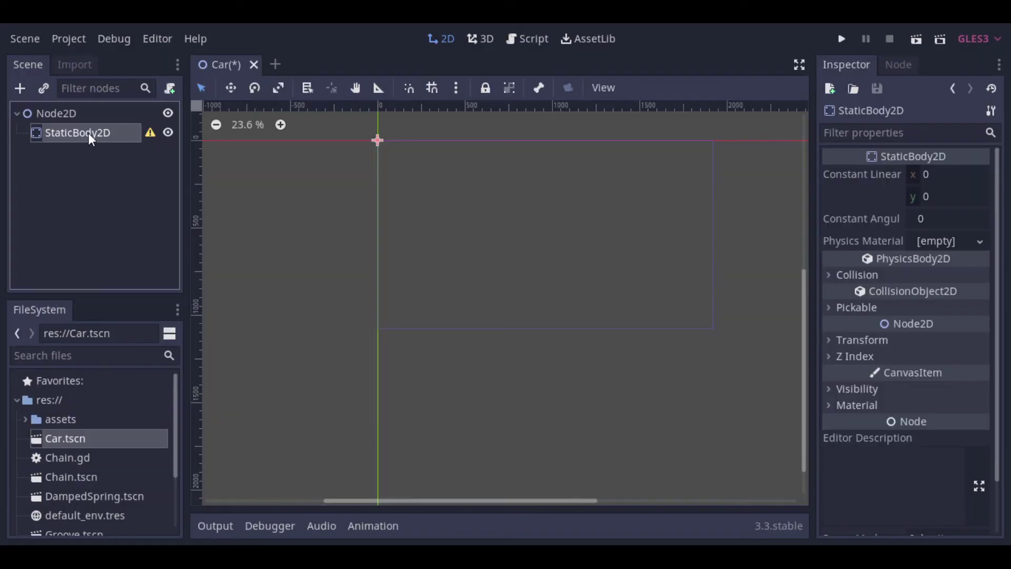
key(F2)
text(Ground)
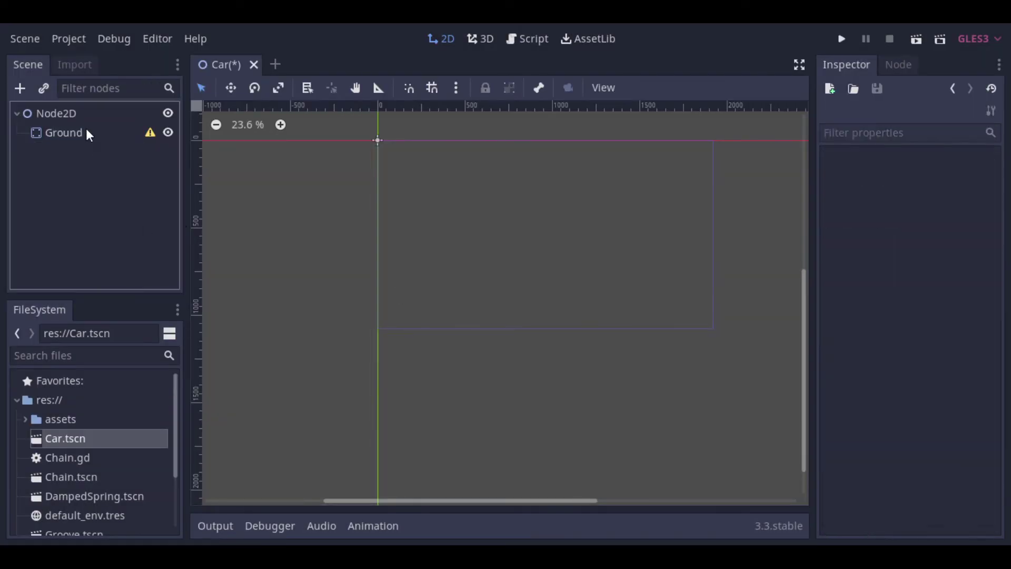
key(Return)
- Add a Sprite and a CollisionShape2D as children of Ground
right_click(87, 131)
click(135, 91)
double_click(194, 370)
click(87, 133)
right_click(88, 132)
click(144, 91)
double_click(234, 368)
- Apply wood.png as the Ground sprite's texture and stretch the sprite into a thin plank spanning the viewport frame's width
click(26, 419)
click(68, 151)
drag(78, 511, 945, 188)
drag(389, 148, 719, 148)
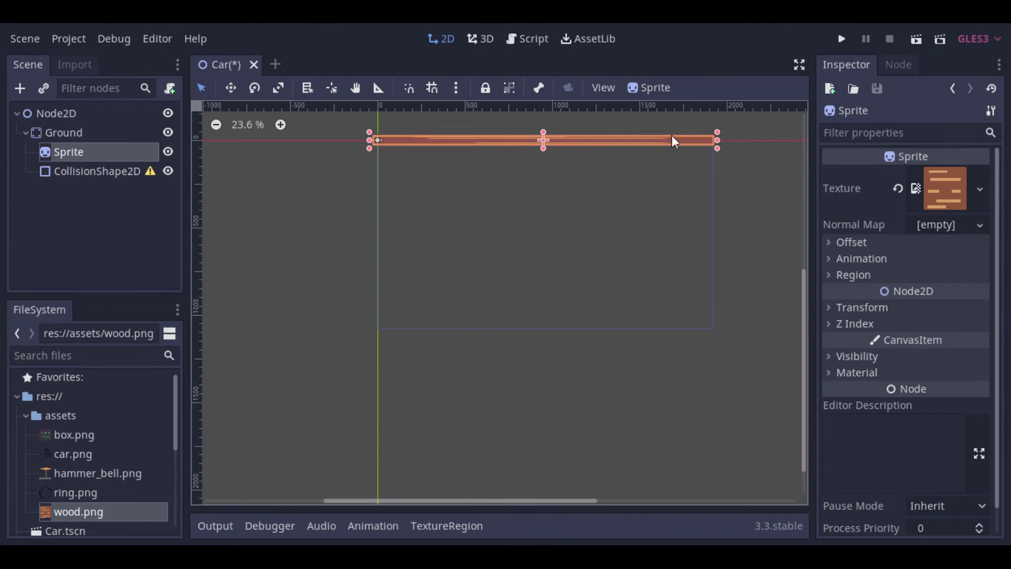
- Give the Ground's CollisionShape2D a rectangle shape and resize and position it to cover the wooden plank
click(97, 171)
click(943, 175)
click(903, 298)
scroll(384, 150, up, 1)
drag(380, 142, 451, 150)
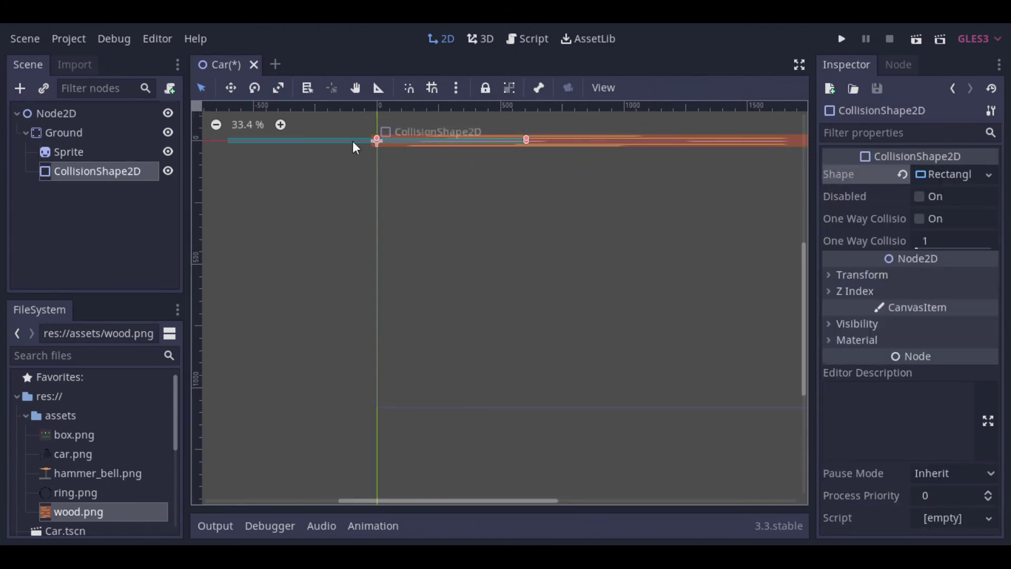
drag(352, 142, 584, 142)
scroll(746, 149, down, 1)
drag(514, 501, 561, 501)
scroll(577, 143, up, 1)
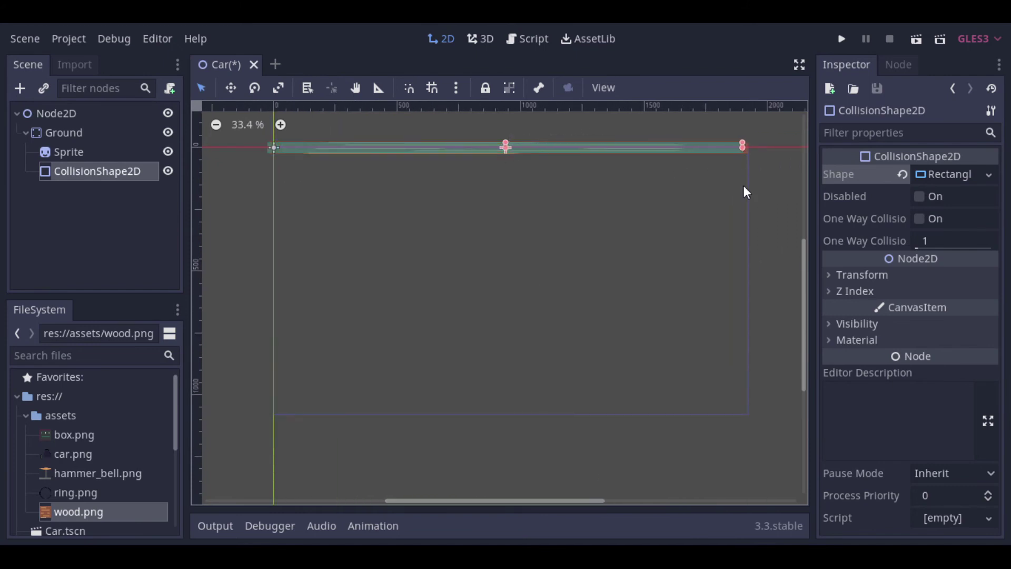
- Make Ground's children non-selectable, move Ground down to the bottom edge of the viewport frame, and save the scene
click(63, 133)
click(509, 88)
drag(527, 147, 530, 415)
click(490, 316)
key(ctrl+s)
click(26, 132)
- Add a RigidBody2D under the root node and rename it Car
click(58, 111)
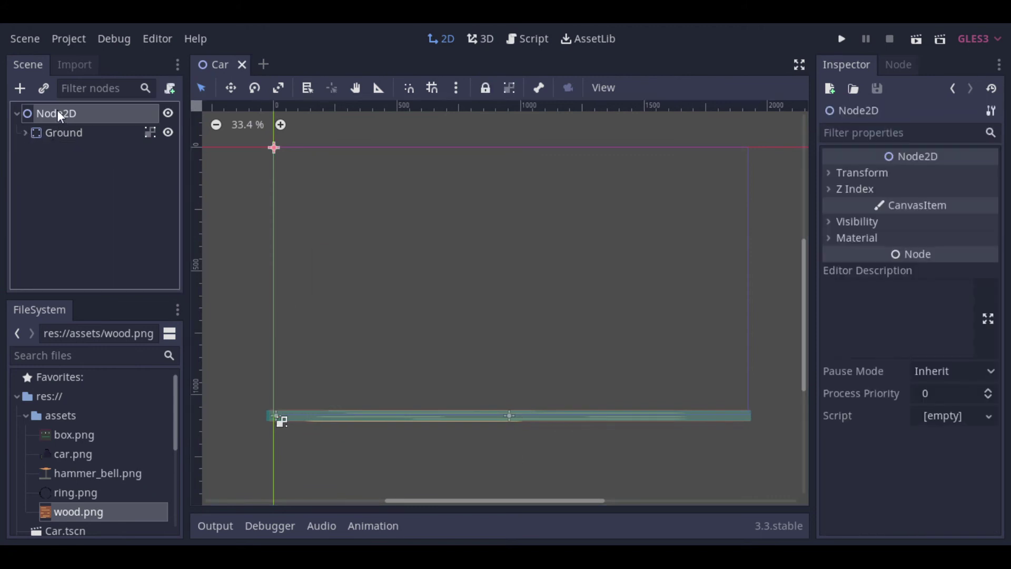
right_click(57, 110)
click(81, 119)
text(ri)
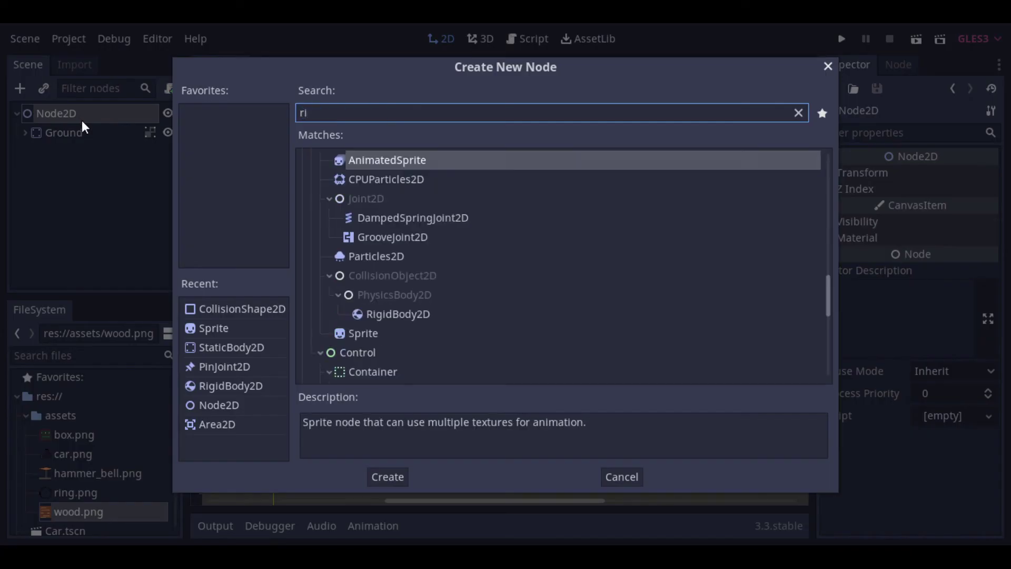
text(gi)
click(387, 477)
double_click(96, 151)
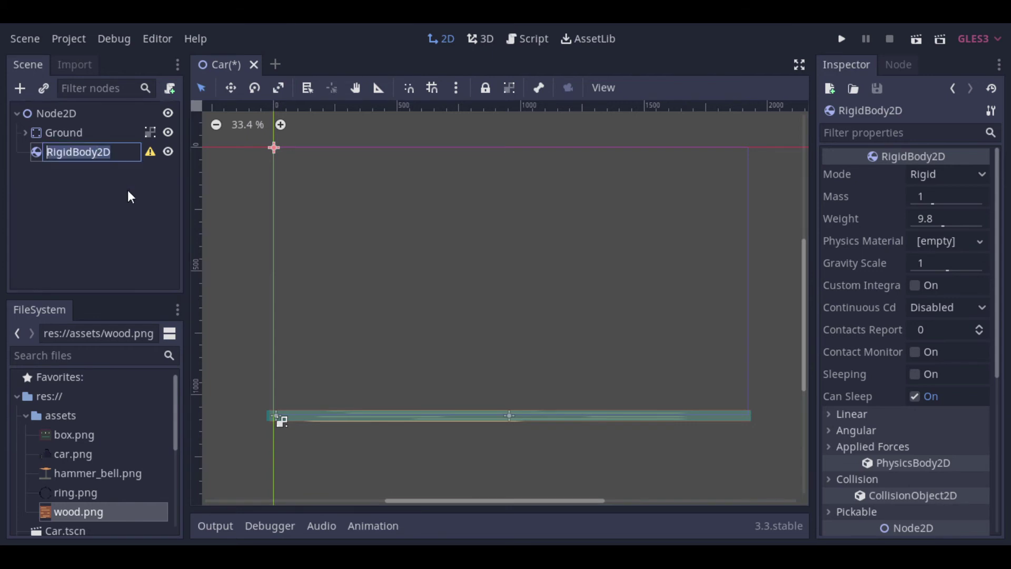
text(Car)
- Add a CollisionShape2D and a Sprite as children of Car
right_click(77, 154)
click(123, 89)
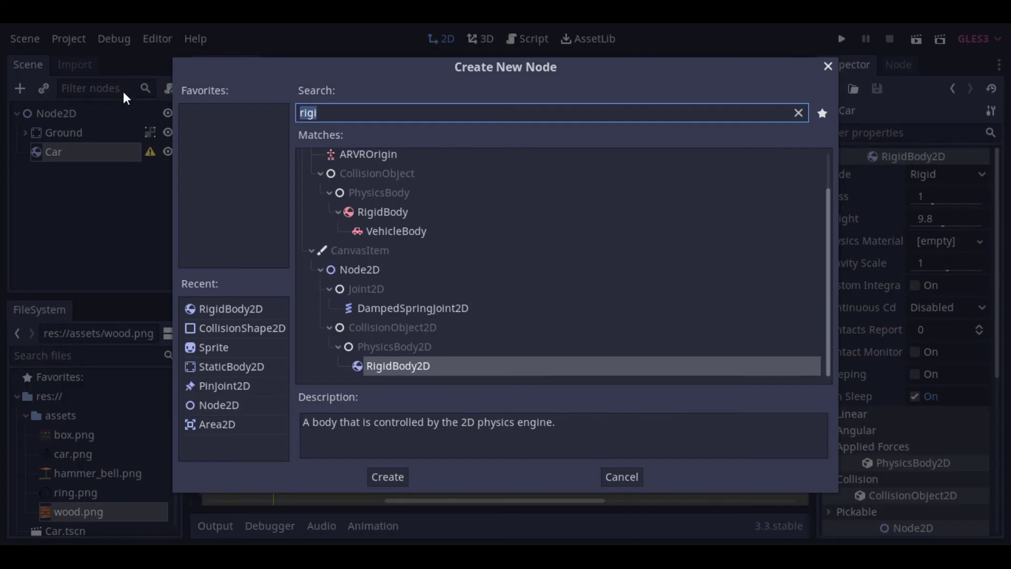
double_click(226, 327)
right_click(92, 154)
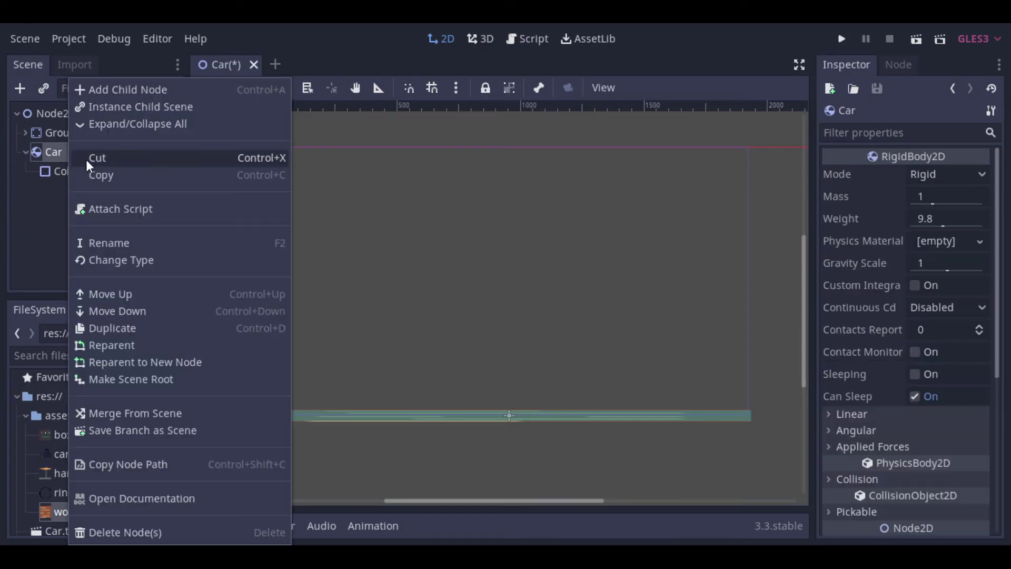
click(122, 90)
double_click(205, 346)
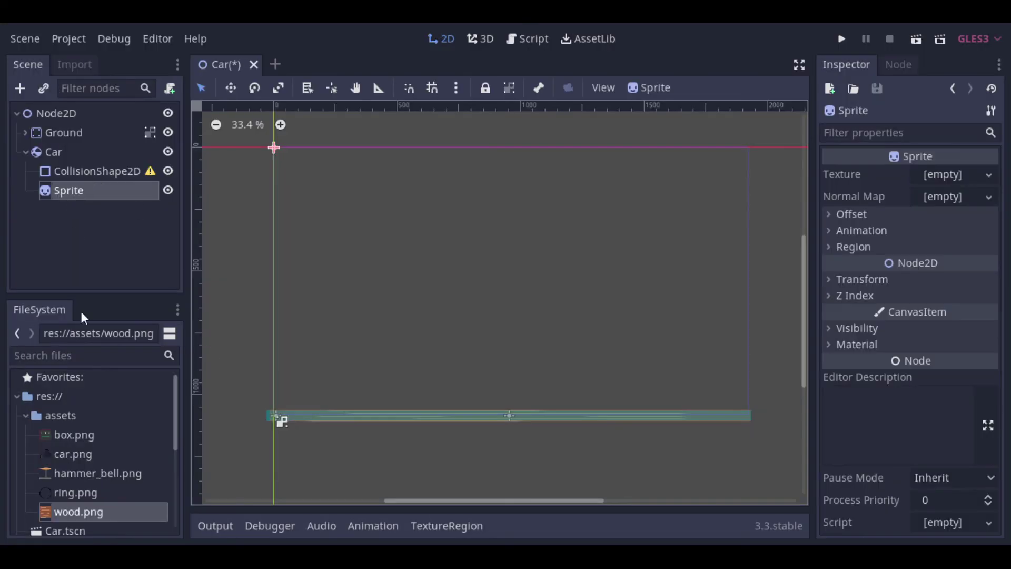
- Assign car.png as the texture of Car's Sprite, enable its region, and crop the region to the car body only
drag(68, 454, 934, 179)
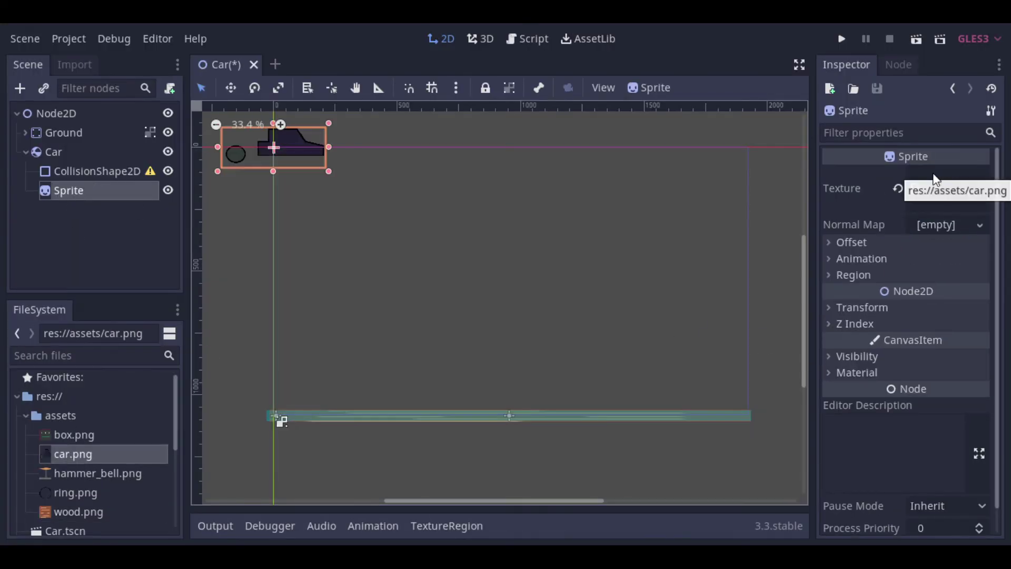
drag(415, 501, 345, 501)
drag(802, 287, 802, 238)
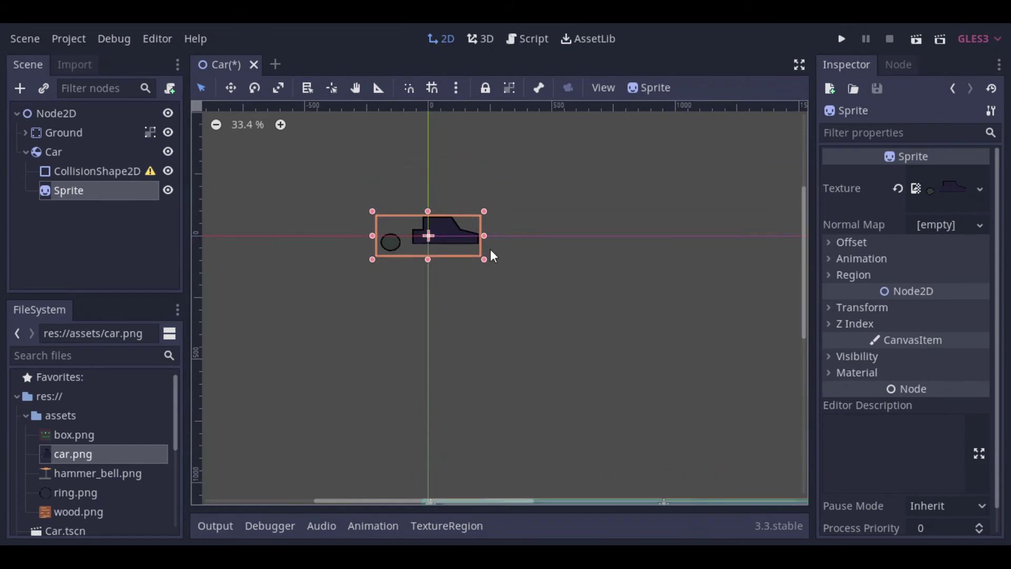
scroll(357, 219, up, 3)
click(833, 275)
click(918, 293)
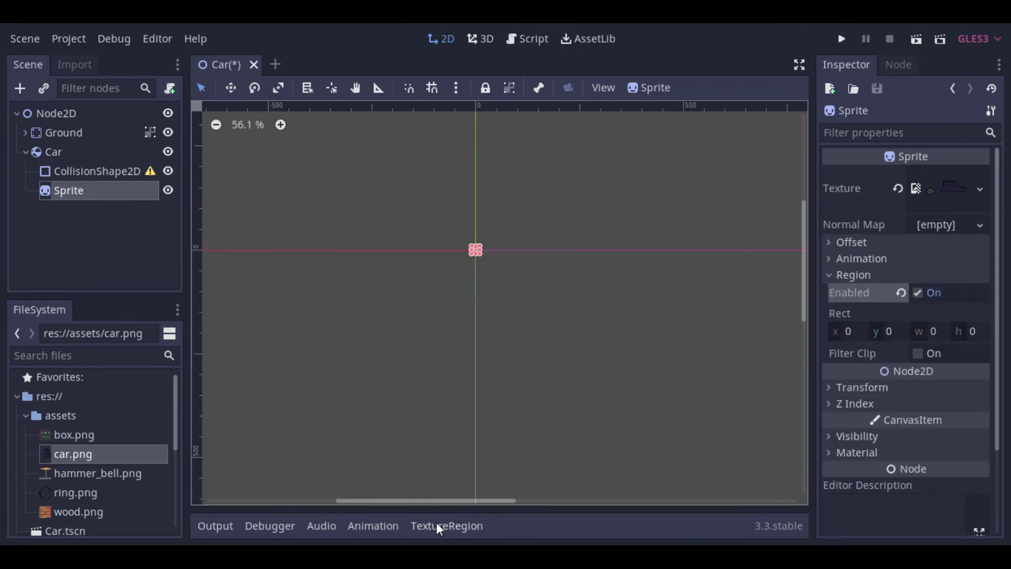
click(445, 526)
drag(295, 490, 509, 395)
- Try a rectangle shape on Car's CollisionShape2D and stretch it over the car body
click(93, 174)
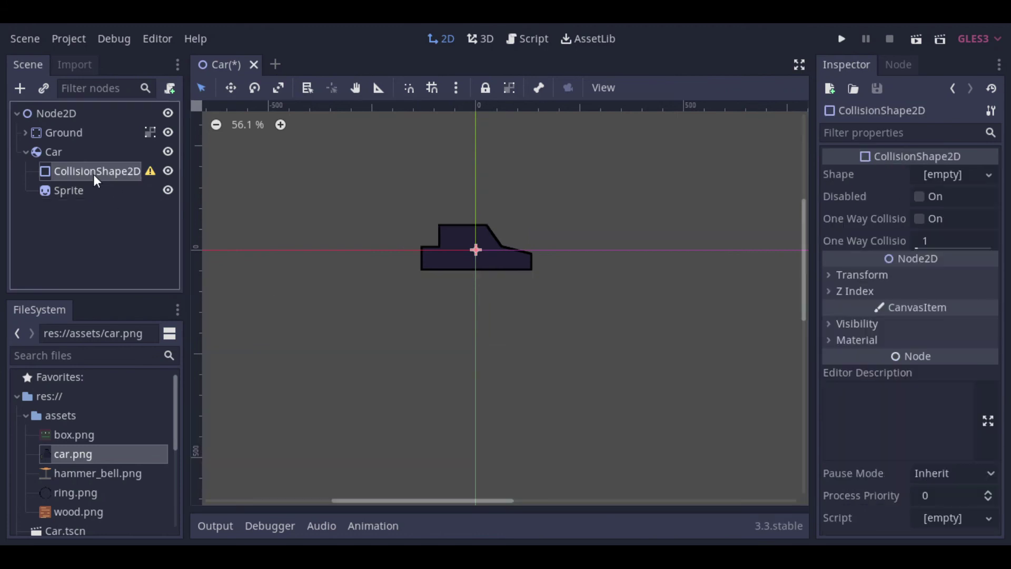
click(993, 179)
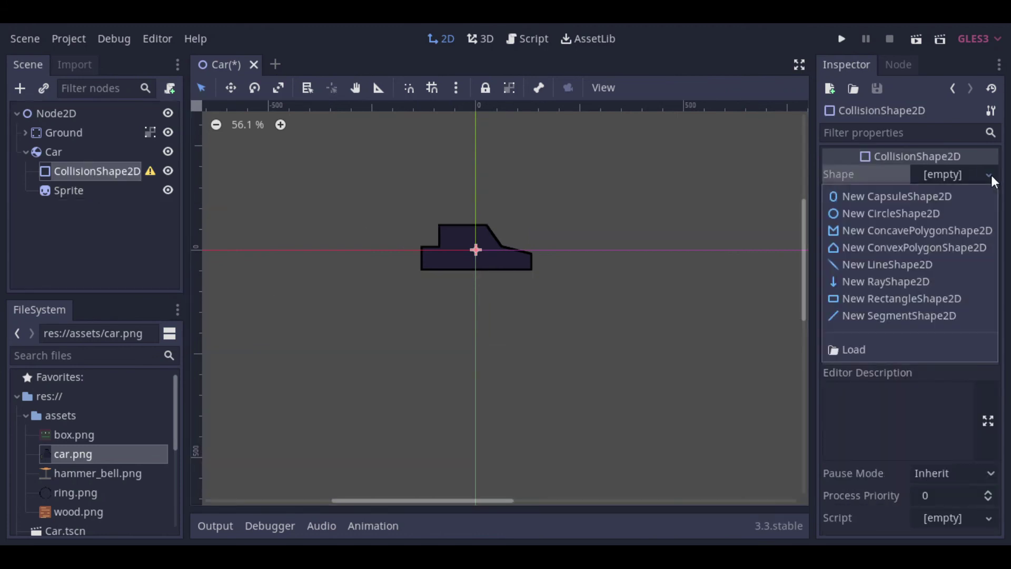
click(902, 298)
scroll(437, 254, up, 2)
scroll(437, 254, up, 2)
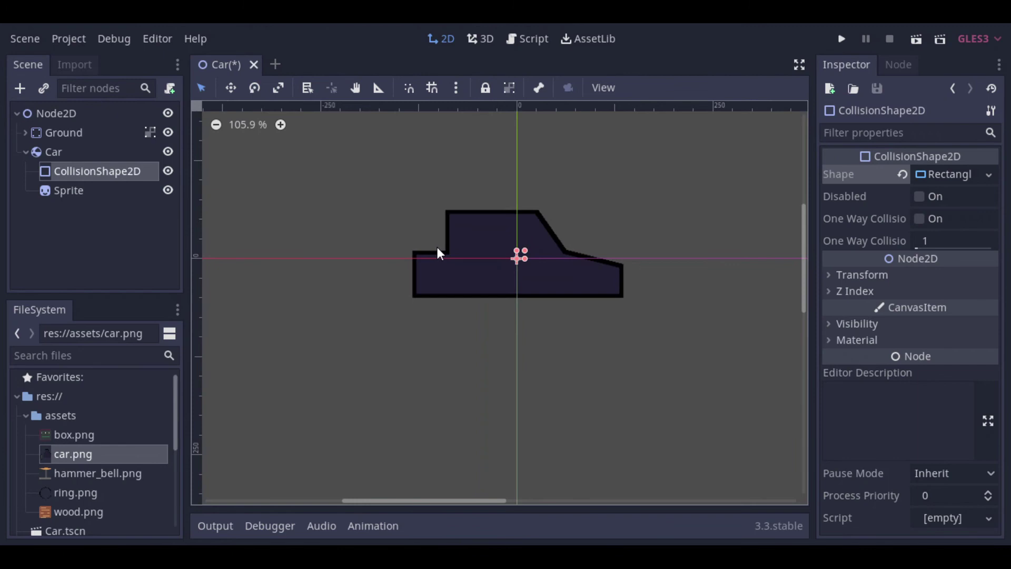
drag(563, 230, 581, 211)
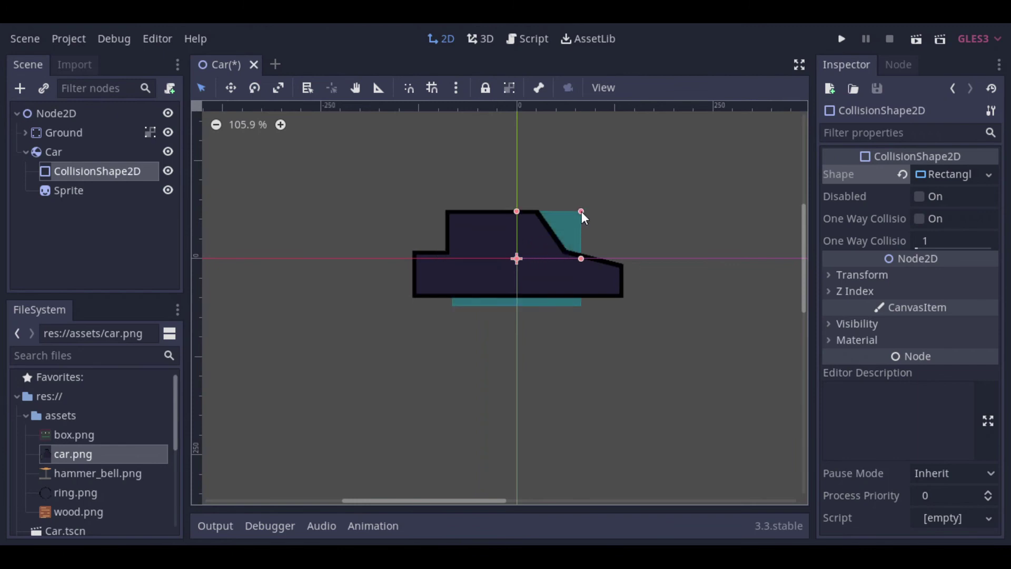
- Replace Car's CollisionShape2D with a CollisionPolygon2D and trace its polygon around the outline of the car body
click(100, 174)
key(Delete)
click(466, 296)
right_click(61, 150)
click(107, 91)
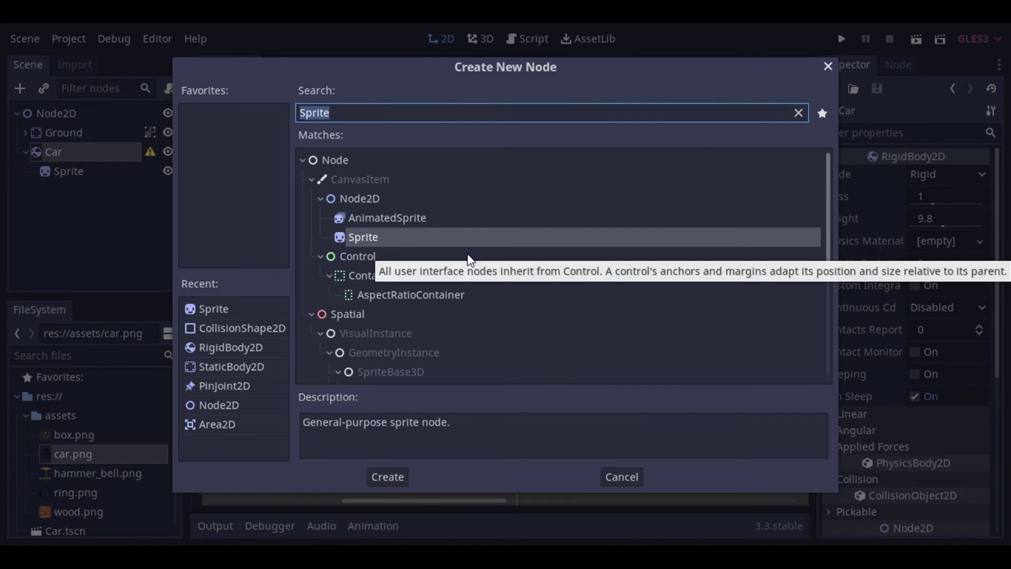
key(BackSpace)
text(coll)
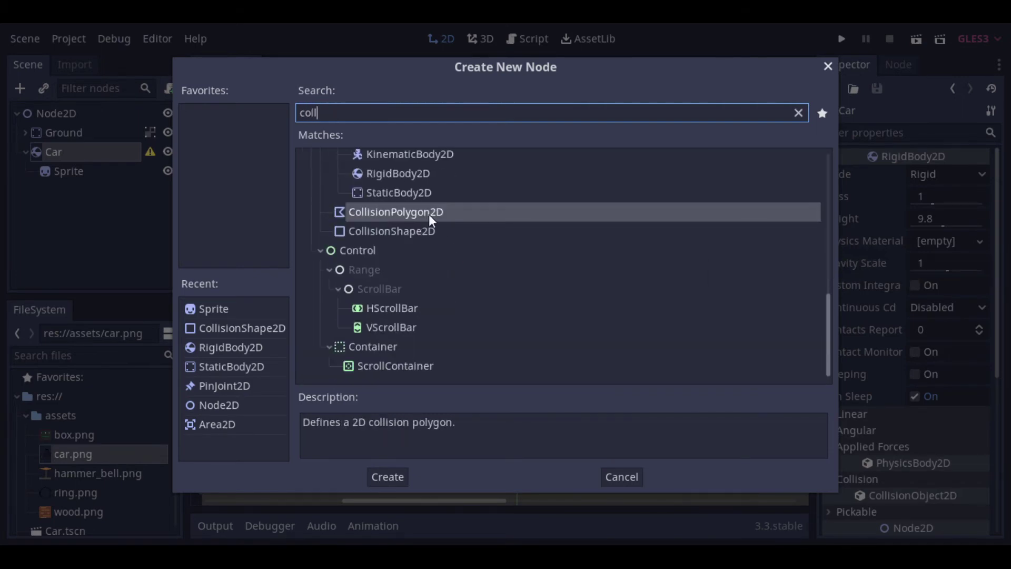
double_click(421, 210)
scroll(557, 222, up, 2)
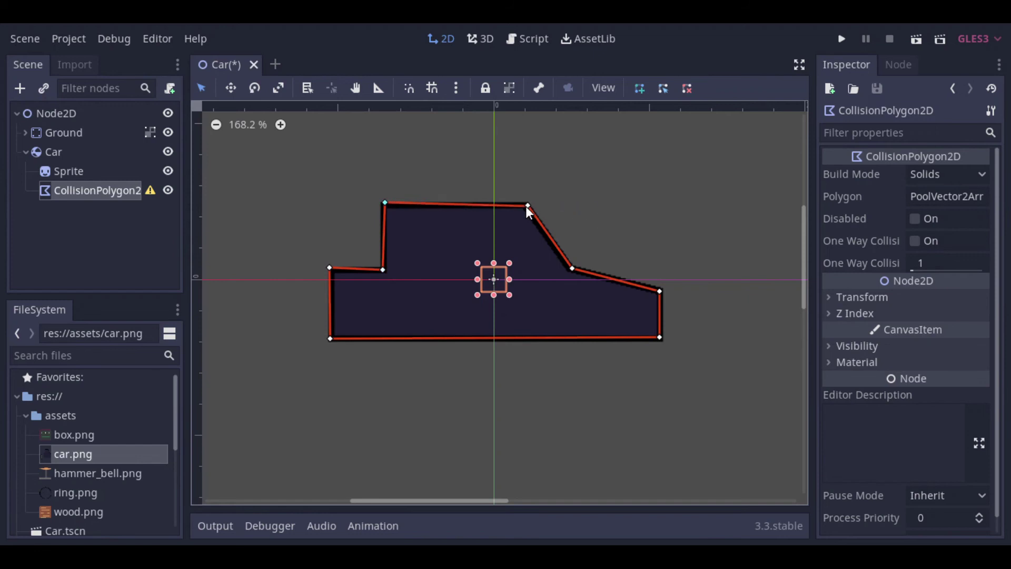
scroll(459, 316, down, 2)
- Make Car's children non-selectable, collapse the node, and move the car to about the middle of the viewport frame
click(67, 153)
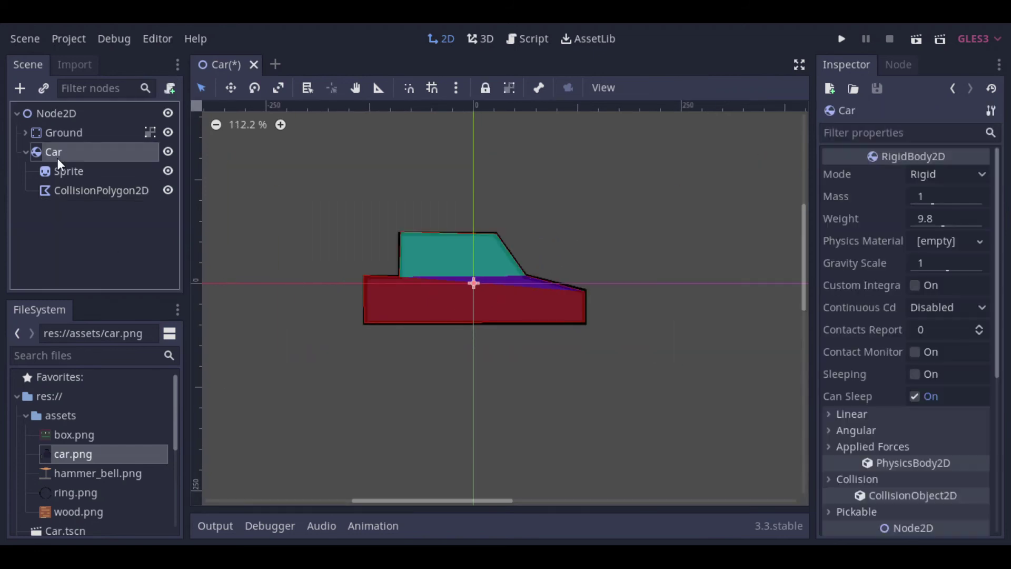
scroll(513, 395, down, 7)
scroll(673, 355, up, 2)
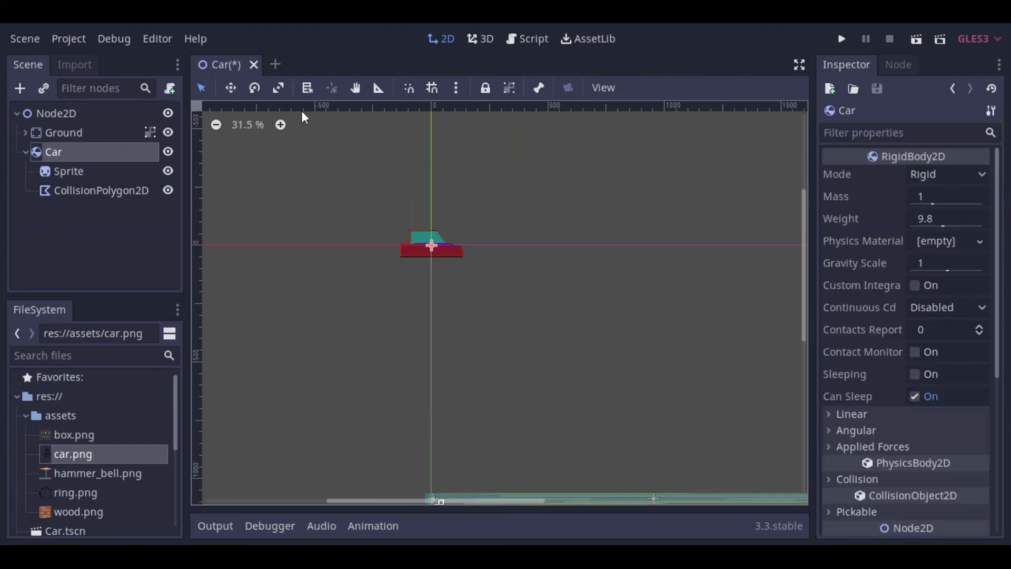
click(510, 88)
click(25, 151)
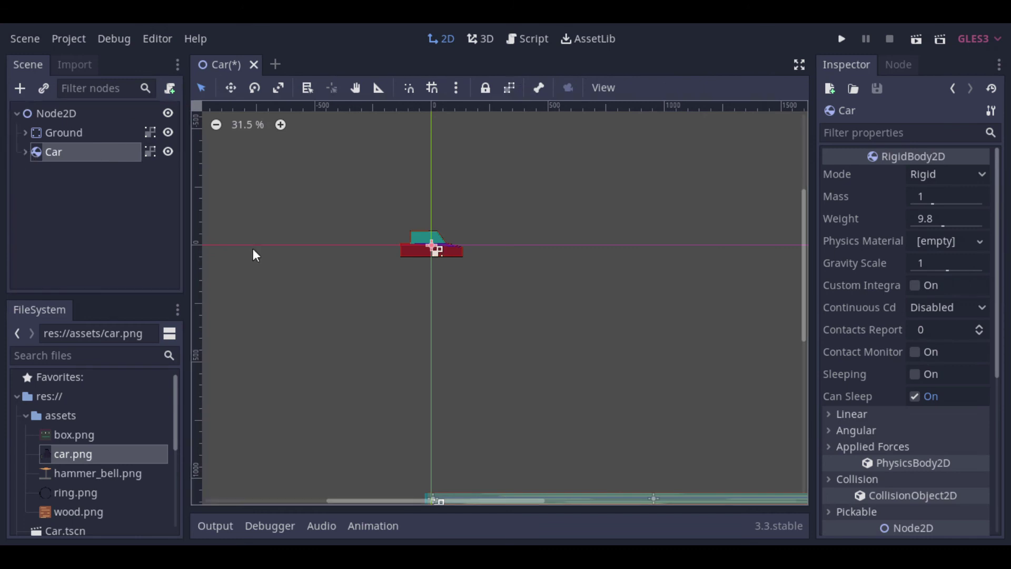
drag(410, 251, 634, 346)
- Add another RigidBody2D as a child of the root Node2D
click(53, 113)
right_click(52, 114)
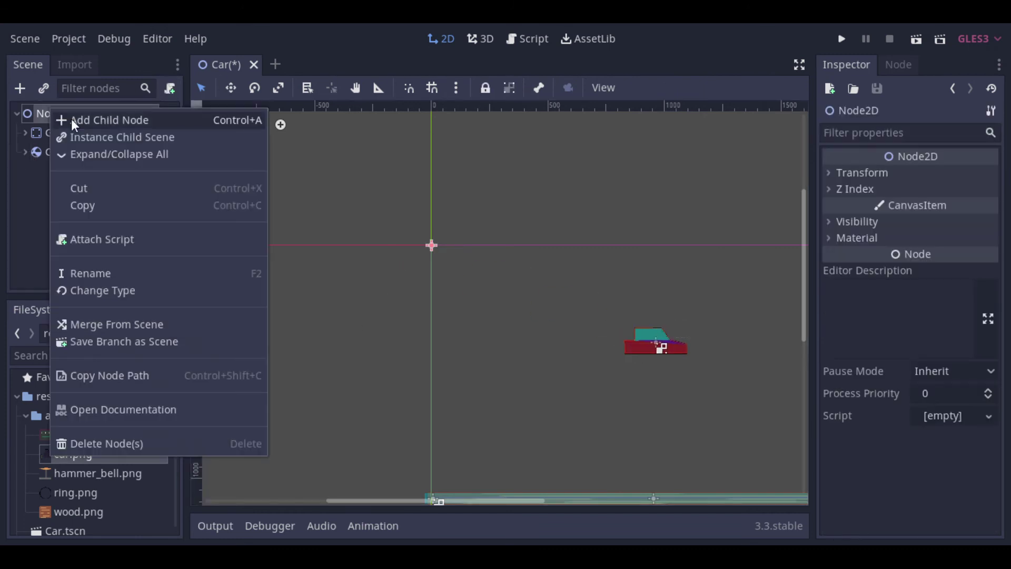
click(71, 118)
text(rigi)
double_click(431, 366)
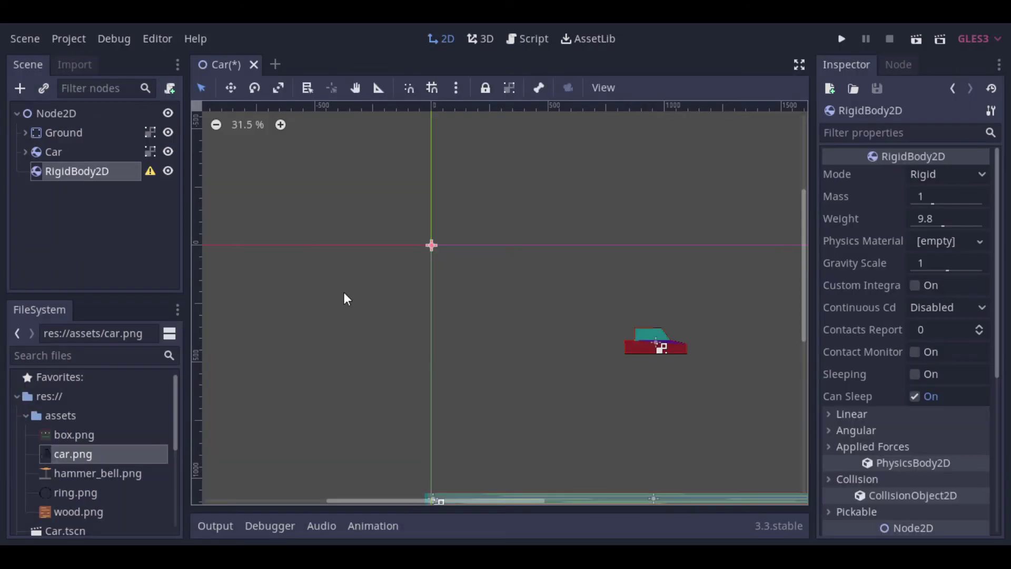
- Add a CollisionShape2D and a Sprite to the new RigidBody2D and rename the body Wheel
right_click(68, 171)
click(84, 88)
double_click(226, 368)
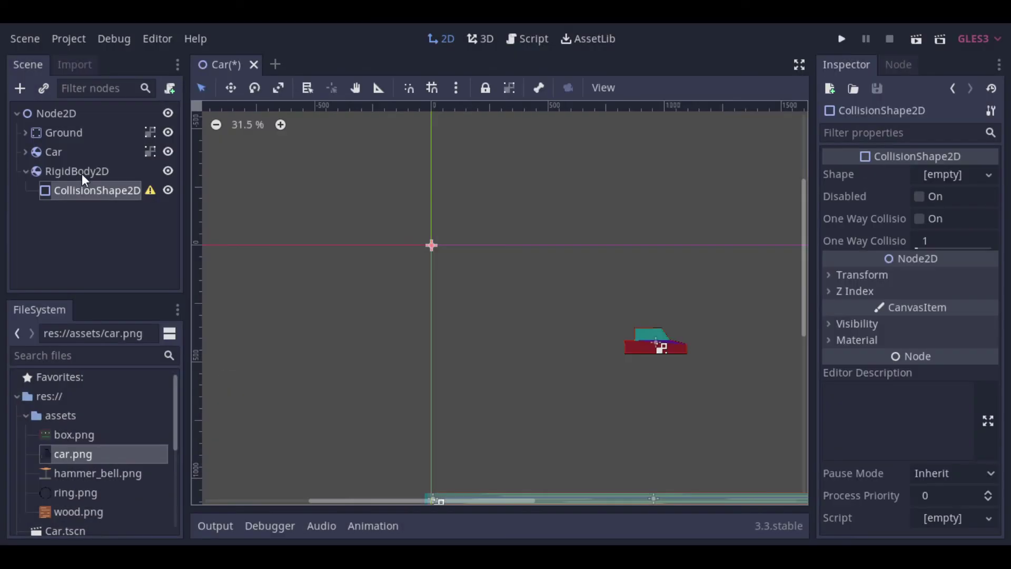
right_click(81, 173)
click(137, 96)
click(220, 365)
double_click(219, 362)
double_click(97, 173)
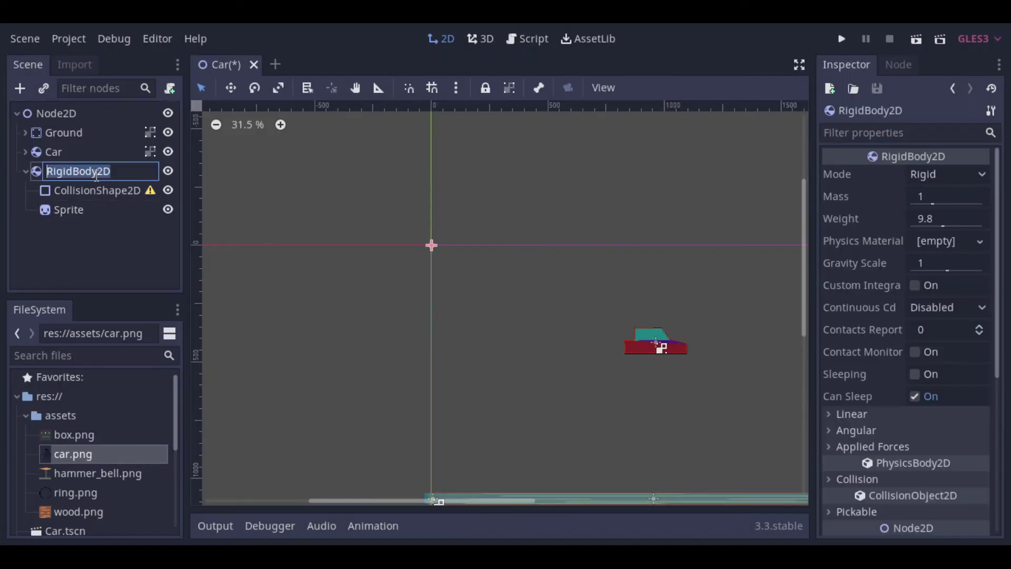
click(123, 242)
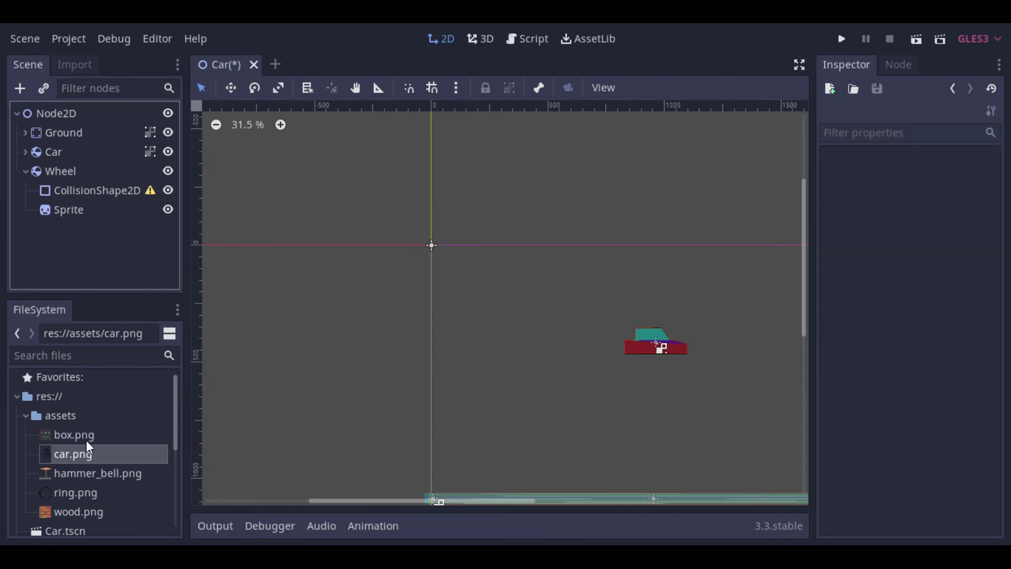
- Assign car.png to Wheel's Sprite, enable its region, and crop the region to the round wheel only
click(69, 210)
drag(73, 454, 933, 184)
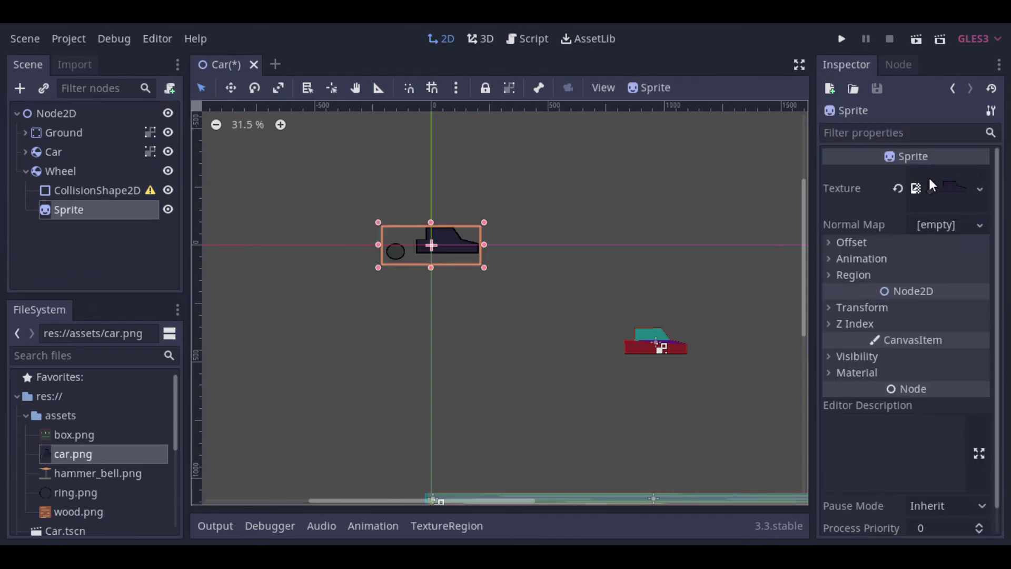
click(854, 275)
click(920, 293)
click(455, 525)
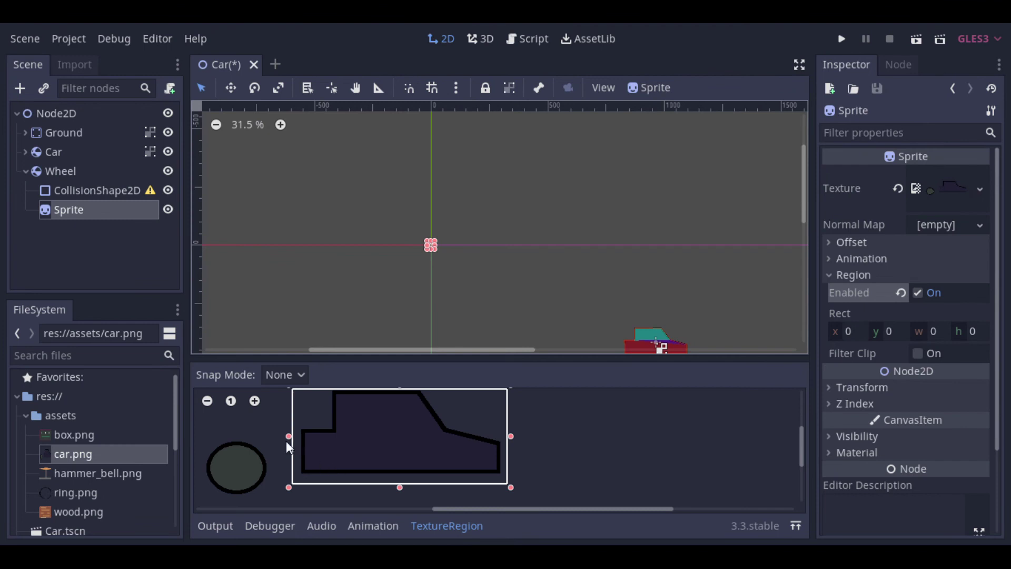
drag(198, 492, 277, 439)
drag(237, 497, 238, 498)
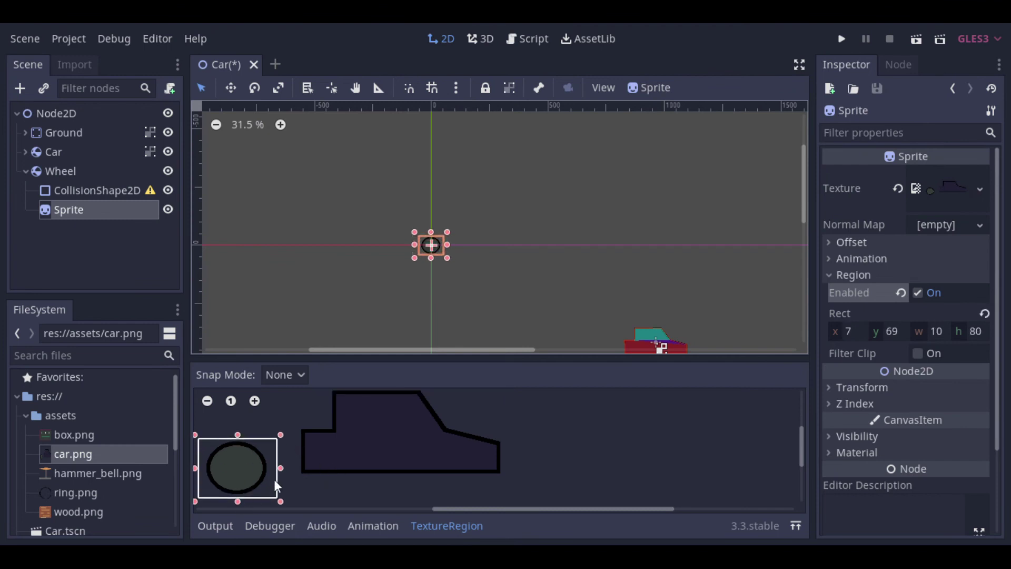
click(117, 267)
- Give Wheel's CollisionShape2D a circle shape and enlarge it to cover the wheel
drag(412, 501, 446, 501)
scroll(300, 237, up, 6)
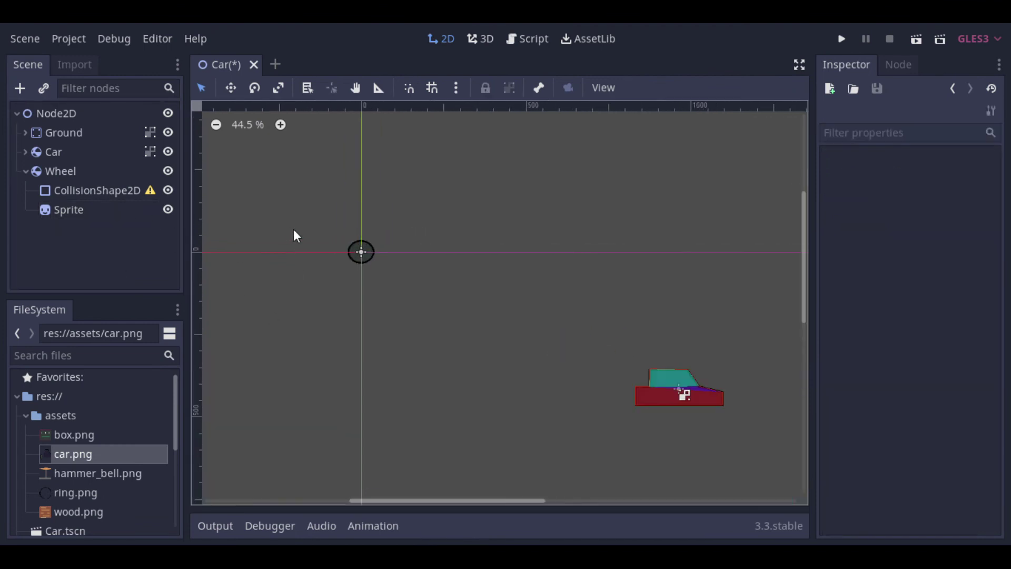
scroll(308, 244, up, 1)
click(96, 190)
click(989, 175)
click(891, 213)
scroll(388, 261, up, 4)
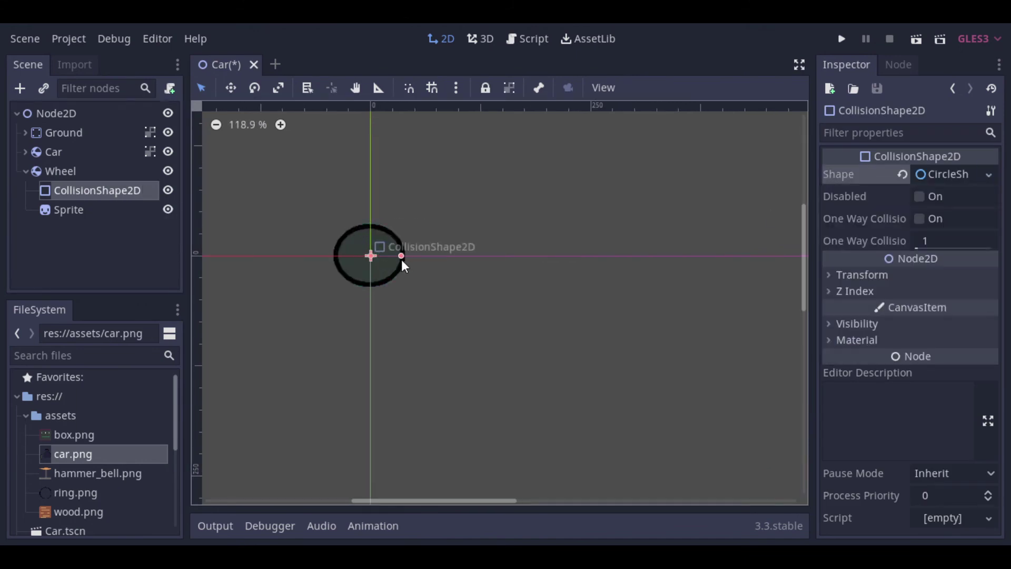
- Reorder Wheel's children so that CollisionShape2D sits below Sprite, and save the scene
click(76, 211)
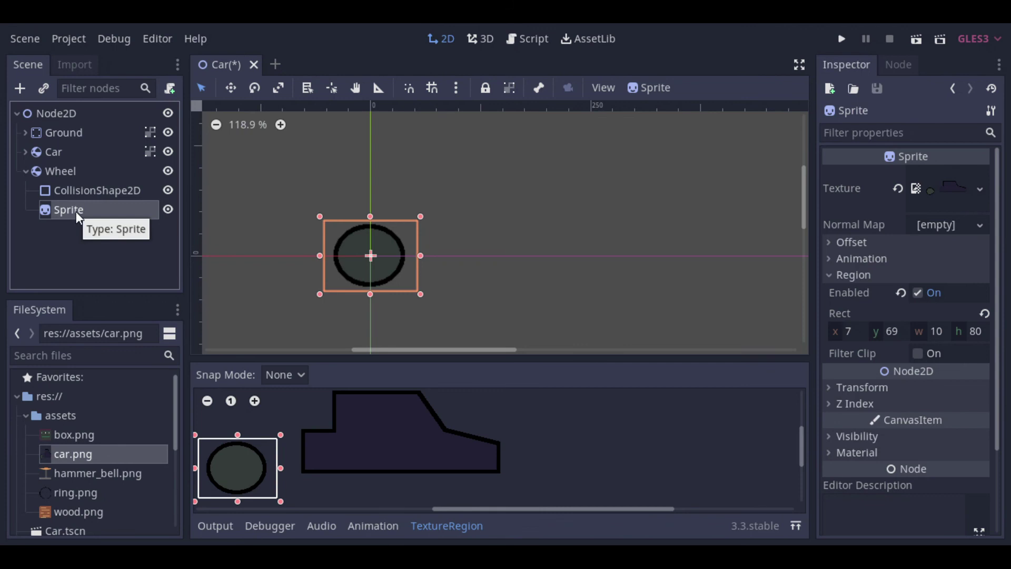
click(74, 189)
click(74, 171)
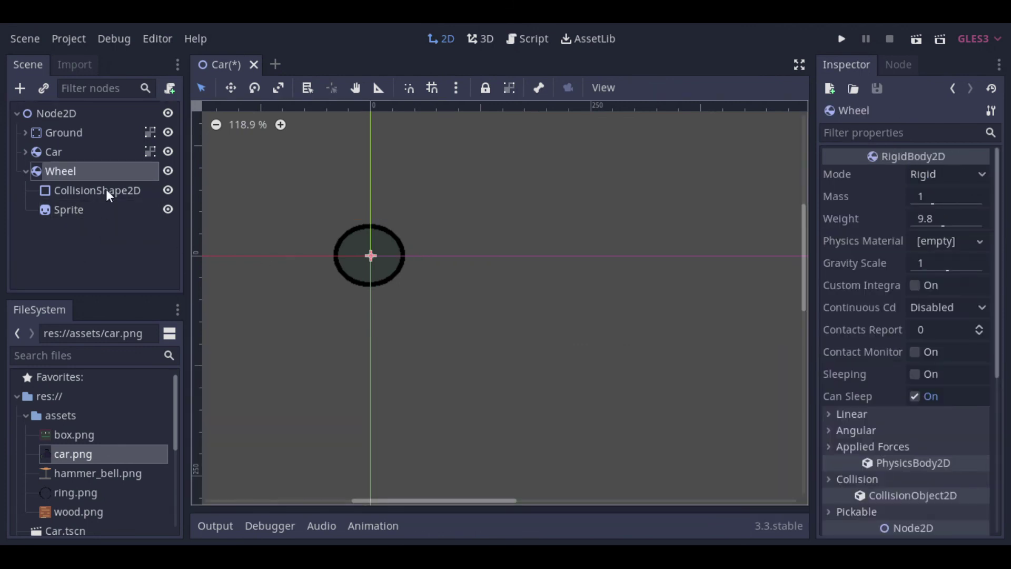
drag(90, 193, 83, 217)
click(84, 210)
click(104, 255)
key(ctrl+s)
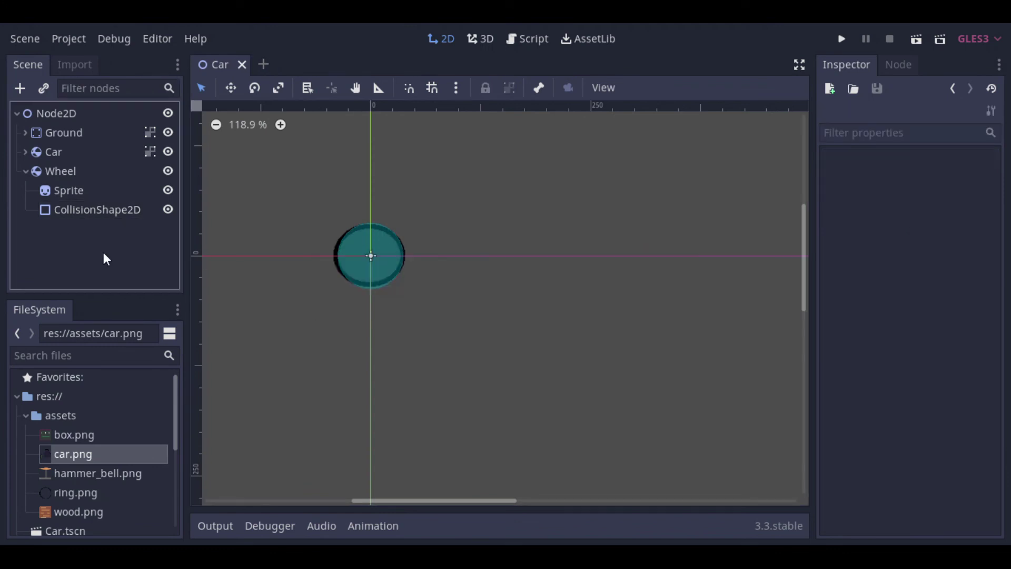
- Make Wheel's children non-selectable and collapse the Wheel node
drag(493, 502, 501, 501)
scroll(517, 431, down, 10)
drag(805, 278, 806, 309)
click(76, 171)
click(510, 88)
click(26, 171)
click(87, 181)
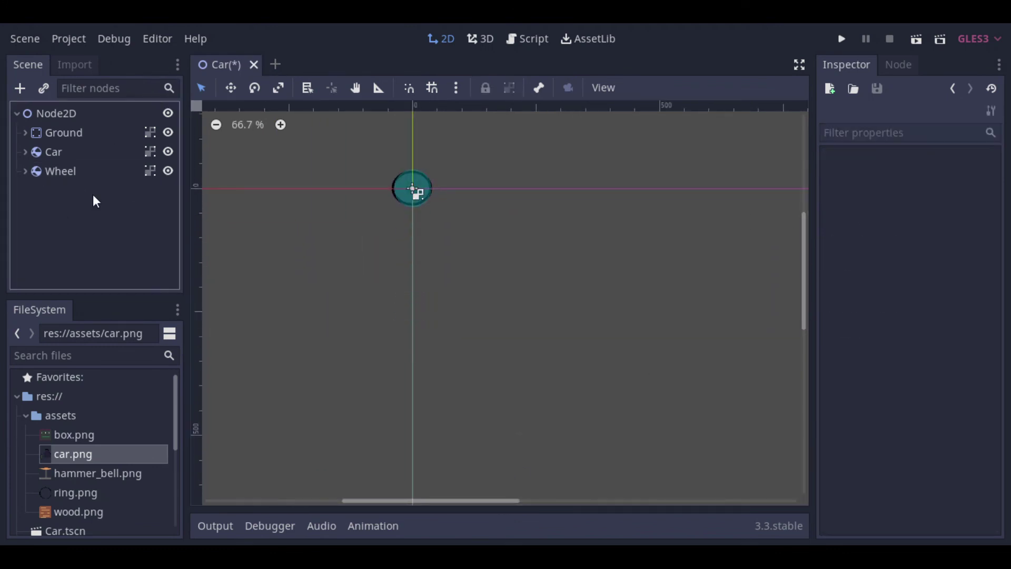
- Copy the Wheel node, paste it under the root Node2D, and collapse the pasted copy
click(85, 173)
key(ctrl+c)
click(77, 116)
key(ctrl+v)
click(28, 193)
click(99, 179)
- Move the two wheels under the car body, with Wheel at the front and Wheel2 at the rear
drag(388, 200, 577, 317)
click(63, 170)
drag(421, 206, 564, 387)
drag(808, 323, 807, 357)
drag(557, 219, 752, 357)
drag(431, 500, 494, 500)
drag(262, 153, 516, 267)
drag(413, 357, 583, 273)
- Align the two wheels by setting the Y position of both Wheel and Wheel2 to 475
scroll(556, 276, up, 8)
click(66, 190)
scroll(869, 380, down, 3)
click(863, 352)
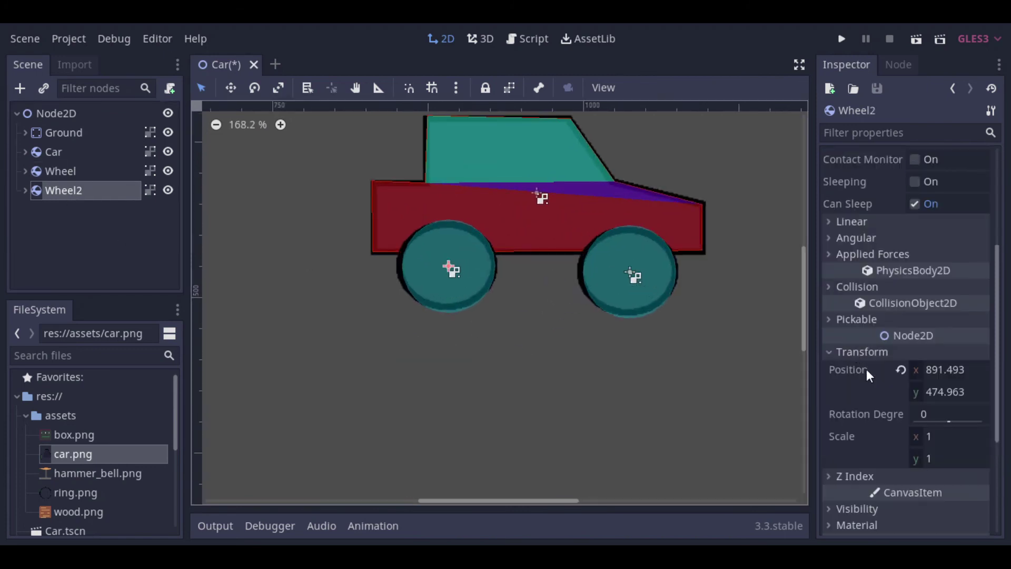
click(69, 172)
click(862, 305)
click(968, 344)
text(475)
click(63, 190)
click(930, 393)
text(4)
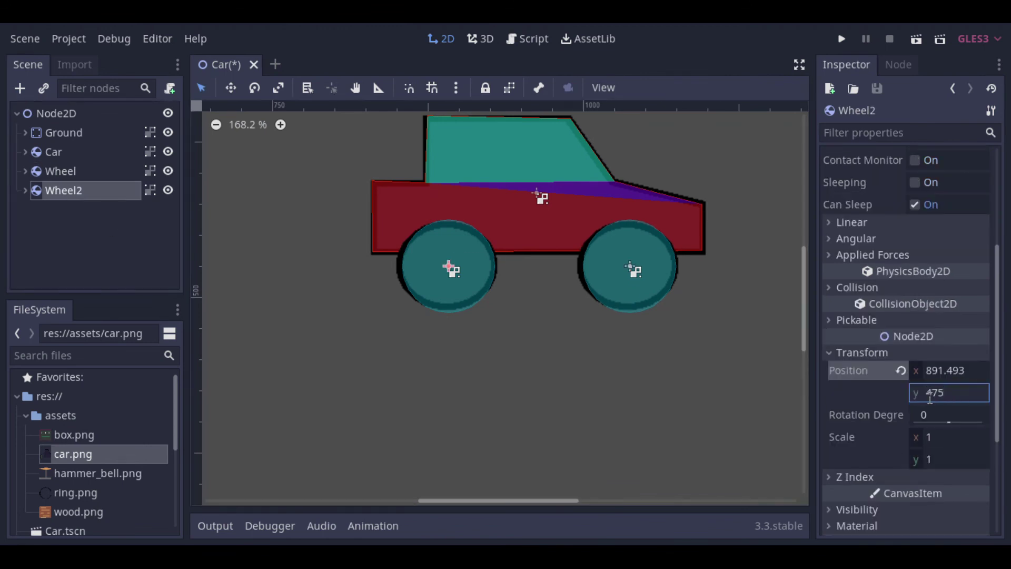
click(549, 314)
- Select the car body together with both wheels and move them down to just above the wooden ground
scroll(571, 350, down, 15)
click(69, 151)
click(466, 394)
scroll(478, 405, down, 13)
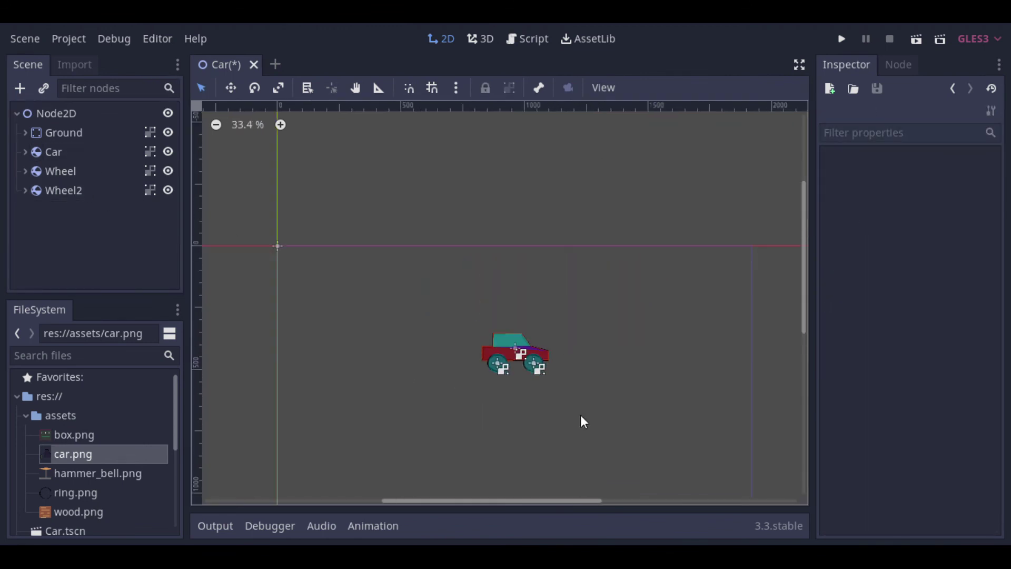
drag(805, 328, 806, 352)
drag(413, 378, 566, 275)
drag(522, 304, 500, 417)
click(447, 403)
- Raise the front wheel by trying a Y position of 910 for Wheel, and settle on 912
scroll(476, 434, up, 15)
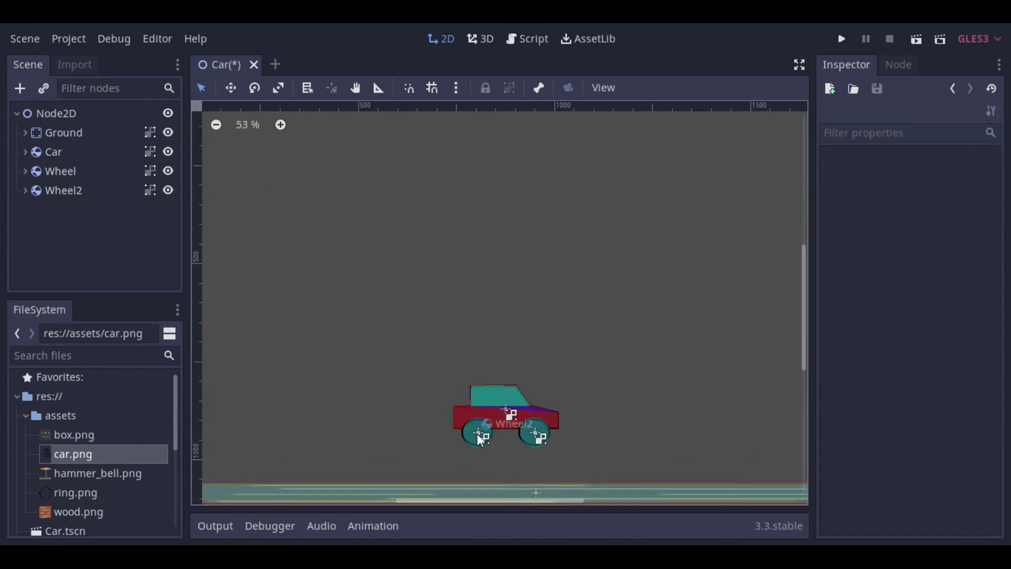
scroll(480, 444, up, 3)
scroll(548, 453, up, 1)
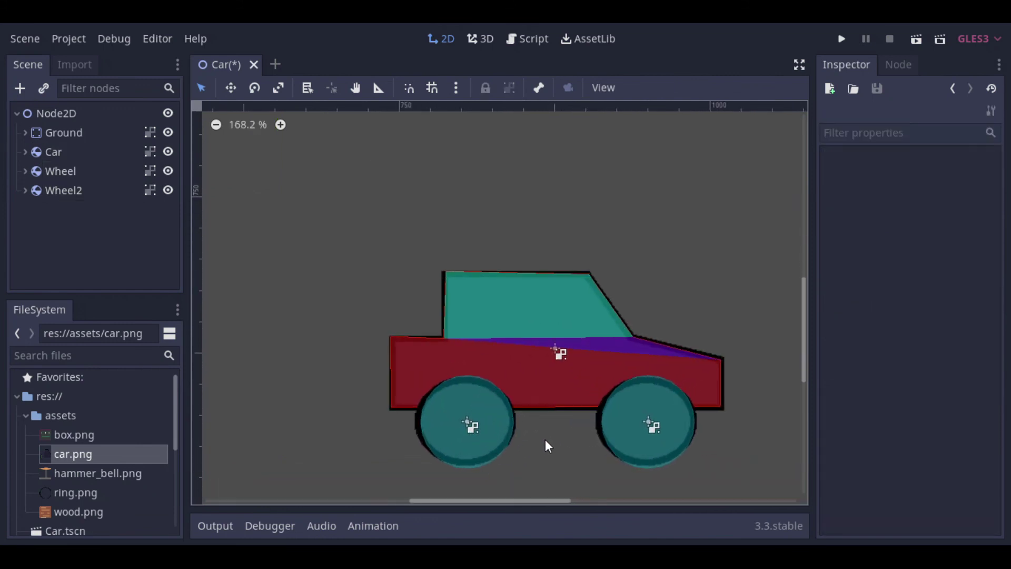
click(65, 172)
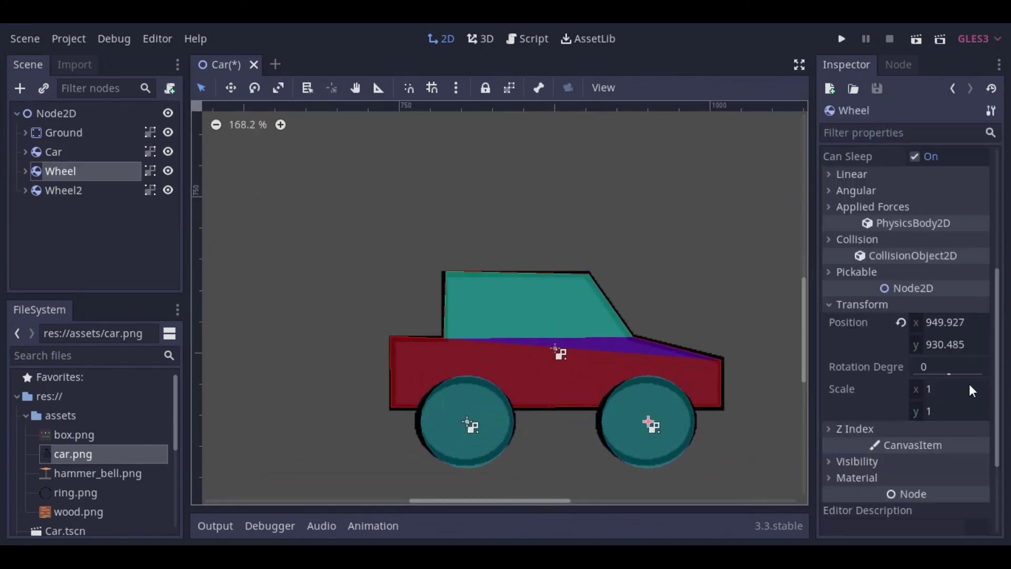
click(939, 351)
text(910)
key(Return)
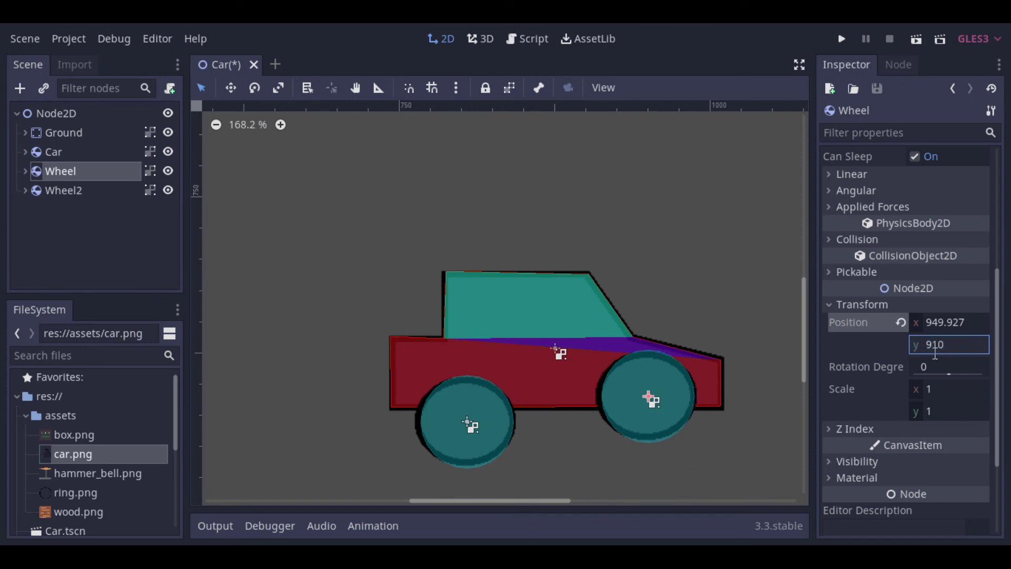
text(912)
key(Return)
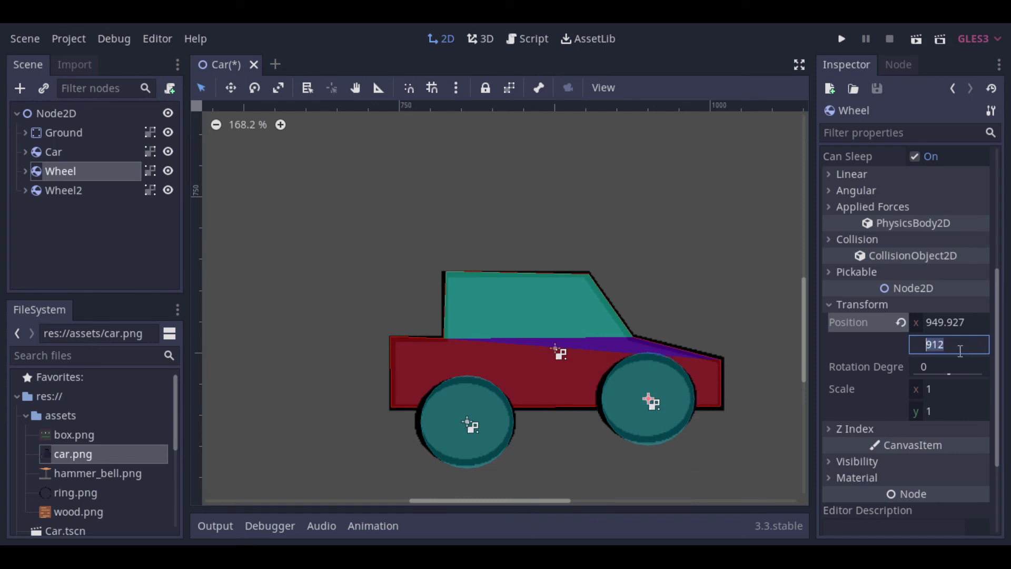
- Set the Y position of both Wheel and Wheel2 to 915 and save the scene
text(15)
key(Return)
click(63, 191)
click(948, 392)
text(915)
key(Return)
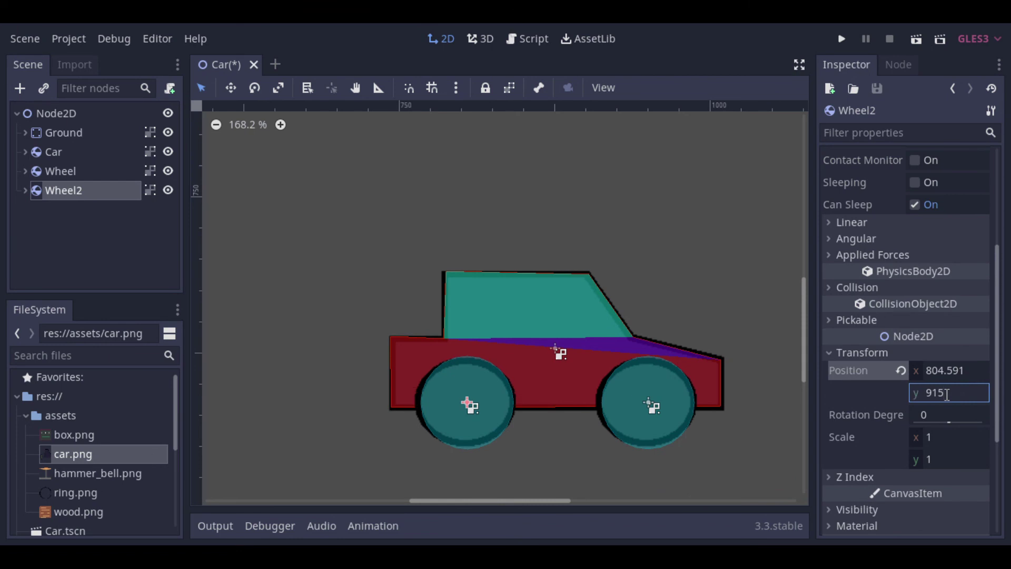
click(361, 469)
key(ctrl+s)
- Add a PinJoint2D child to the root Node2D and place it between Car and Wheel in the scene tree
right_click(67, 117)
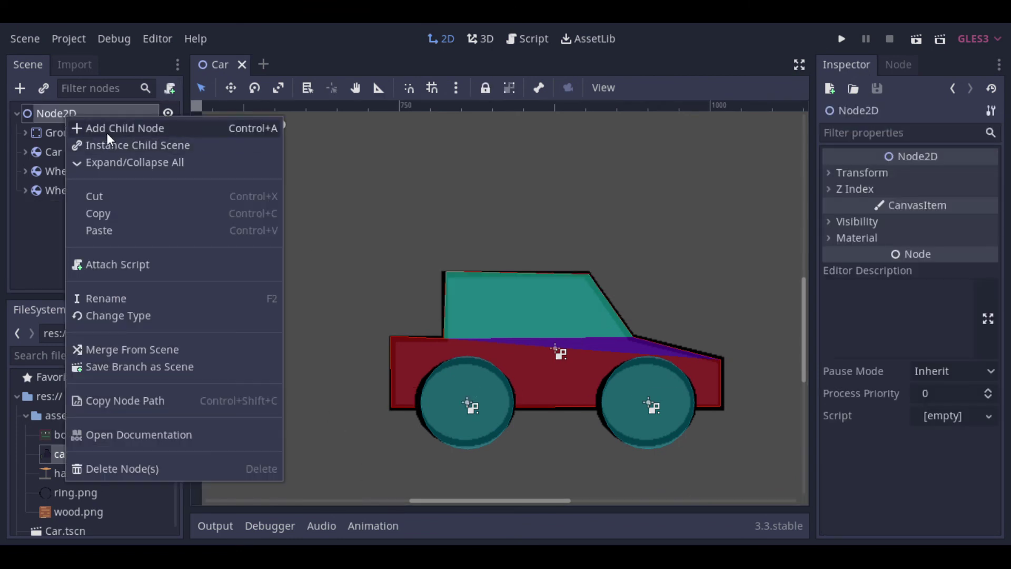
click(107, 138)
text(pin)
key(Return)
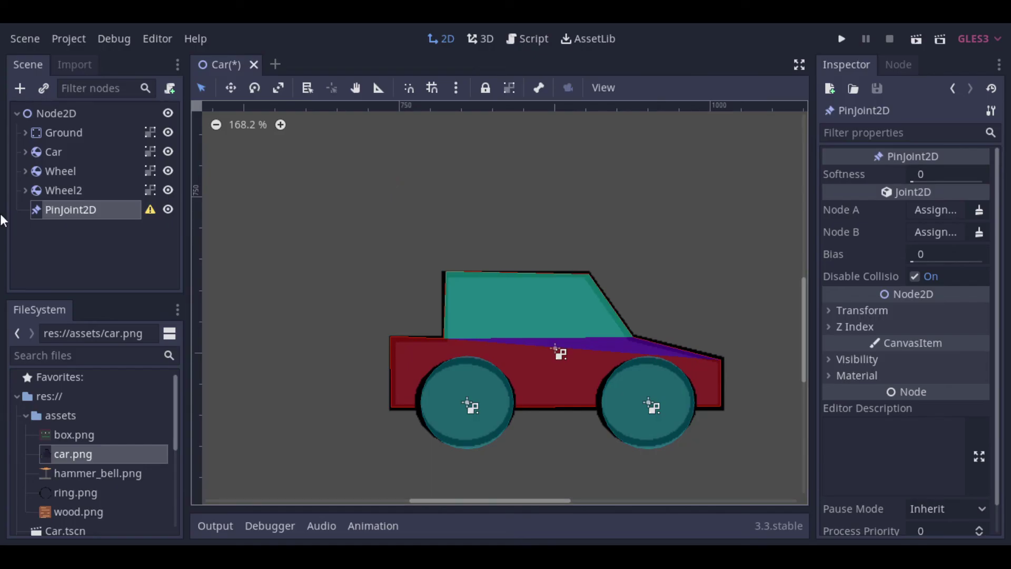
drag(53, 209, 64, 163)
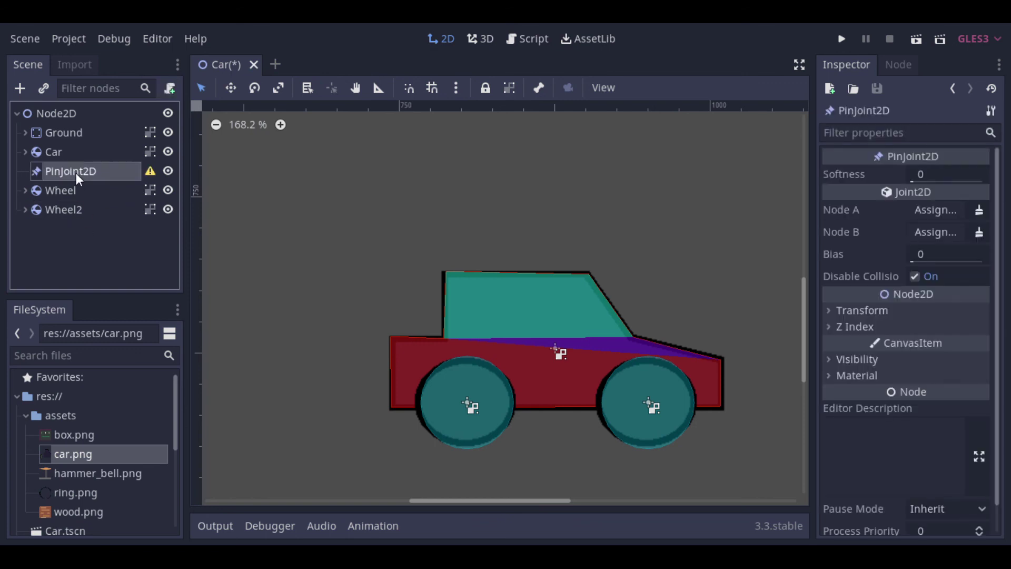
- Add a copy of the pin joint under the root node and place it between Wheel and Wheel2
click(77, 116)
key(ctrl+v)
drag(78, 226, 80, 201)
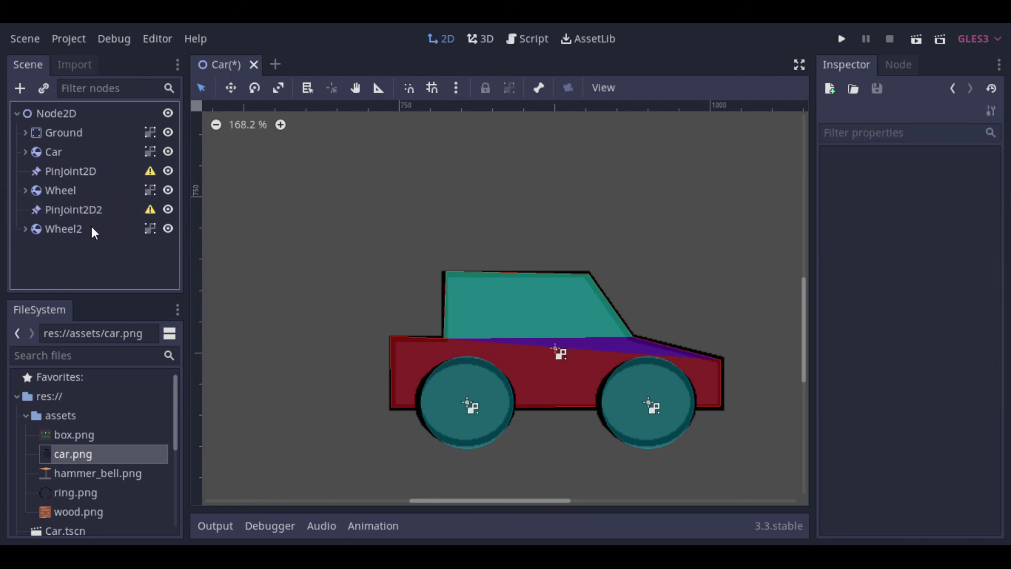
- Move both pin joints from the scene origin to the car, PinJoint2D near the rear wheel and PinJoint2D2 near the front wheel
click(67, 173)
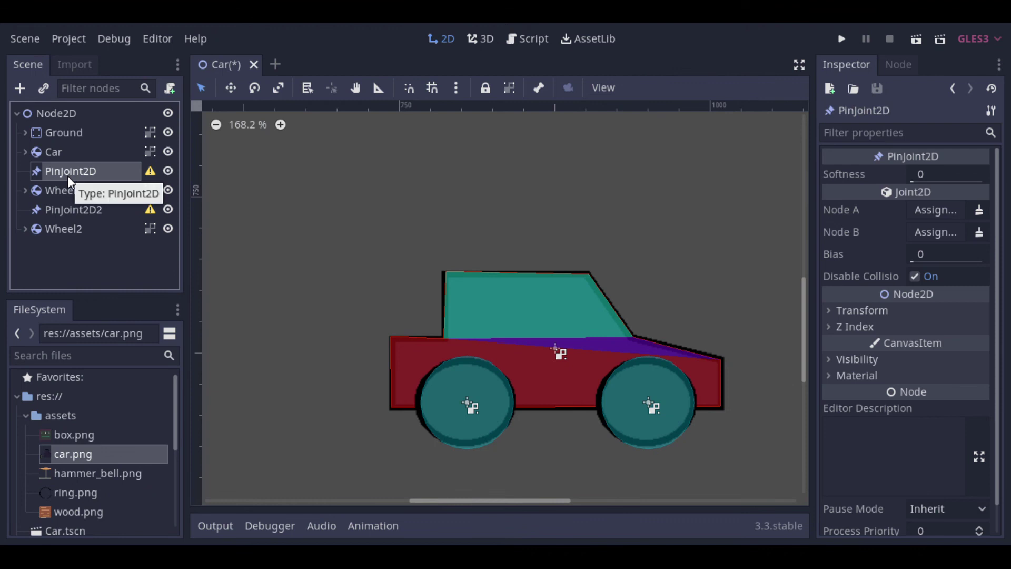
scroll(423, 240, down, 5)
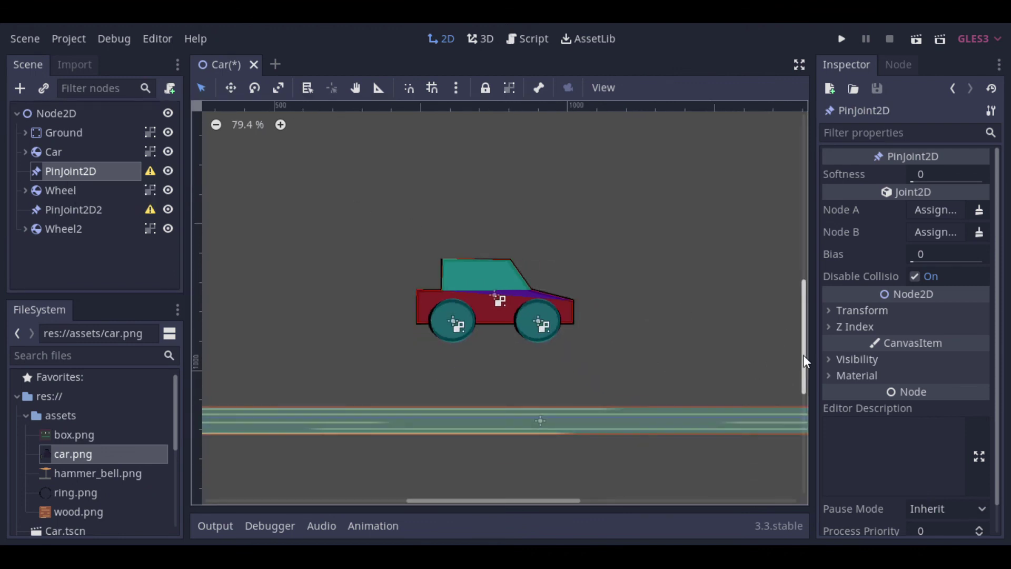
drag(804, 356, 795, 322)
scroll(544, 310, down, 14)
drag(294, 165, 536, 304)
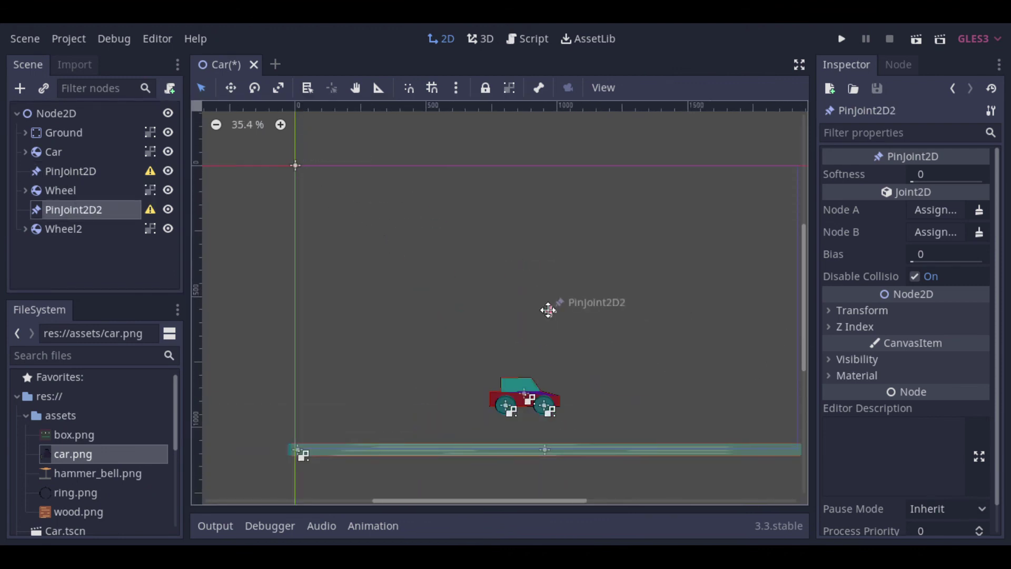
drag(295, 167, 476, 338)
drag(550, 312, 567, 374)
drag(477, 339, 488, 361)
scroll(516, 406, up, 7)
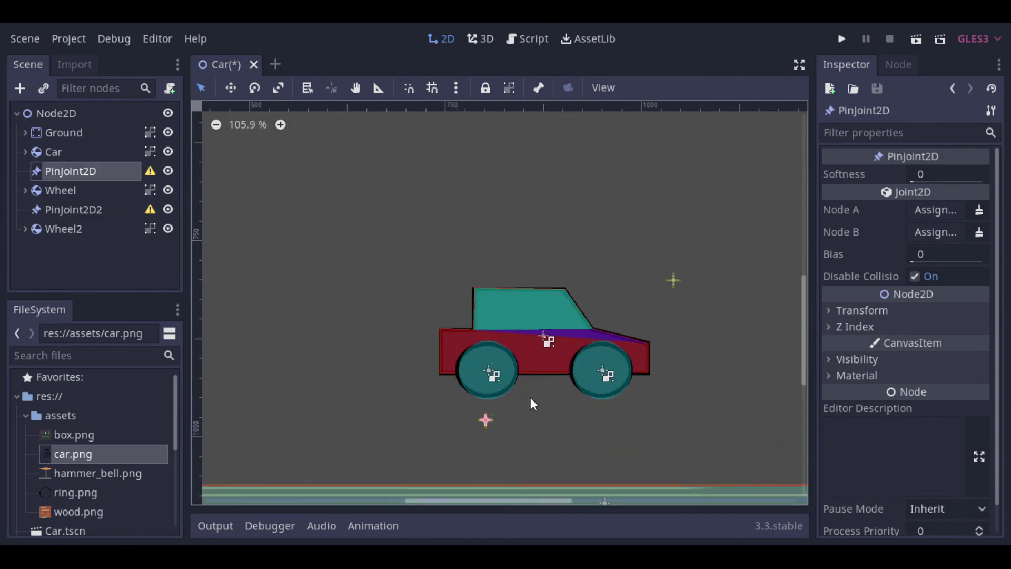
scroll(534, 403, up, 1)
drag(690, 263, 691, 337)
scroll(524, 413, up, 6)
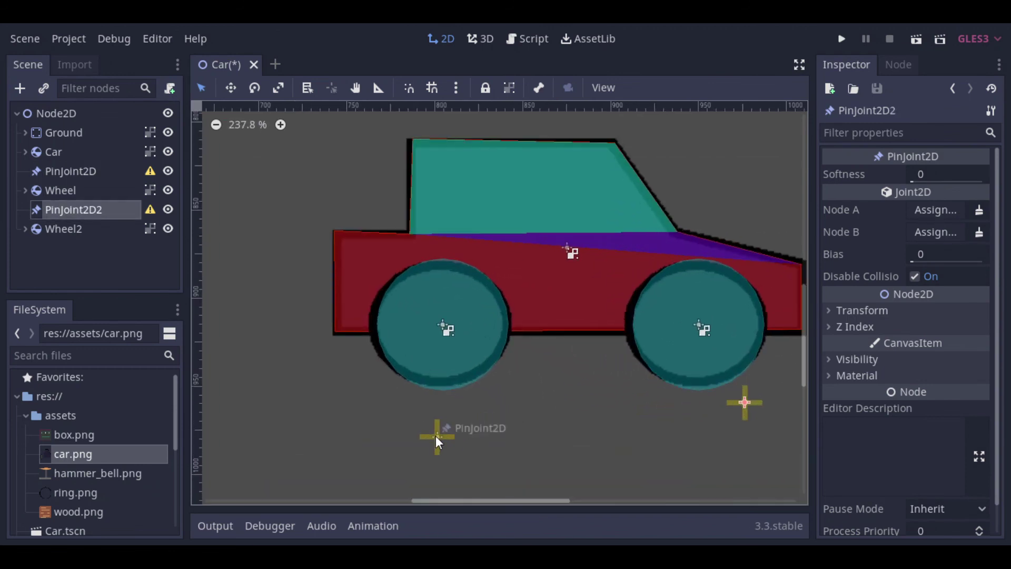
- Position PinJoint2D exactly on the centre of the rear wheel, Wheel2
drag(436, 431, 473, 409)
mouse_move(744, 403)
mouse_down()
mouse_move(587, 388)
mouse_move(479, 319)
mouse_up()
scroll(445, 370, up, 9)
click(631, 417)
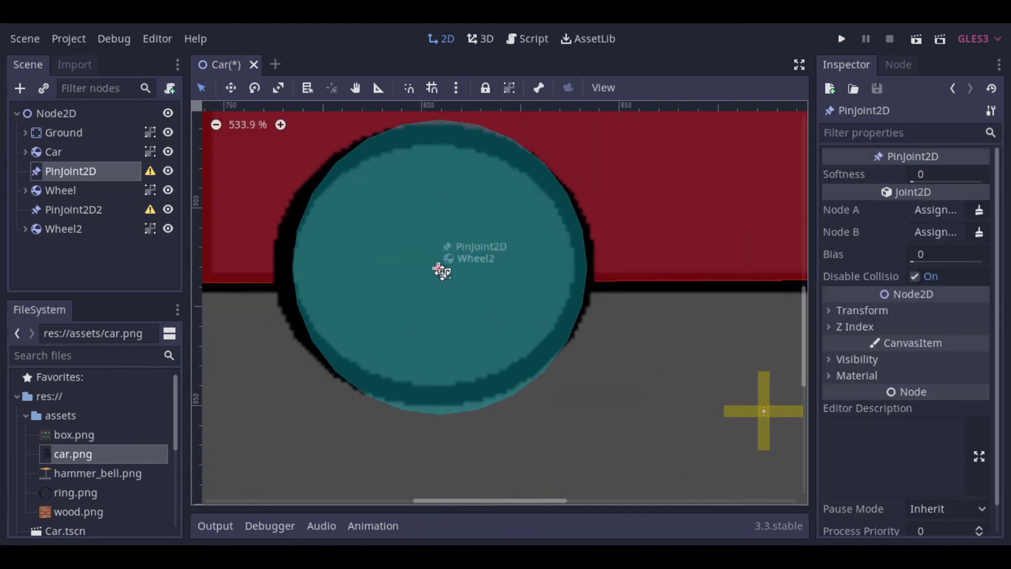
click(721, 386)
- Position PinJoint2D2 exactly on the centre of the front wheel, Wheel
scroll(721, 386, down, 1)
drag(551, 501, 561, 502)
drag(480, 415, 716, 278)
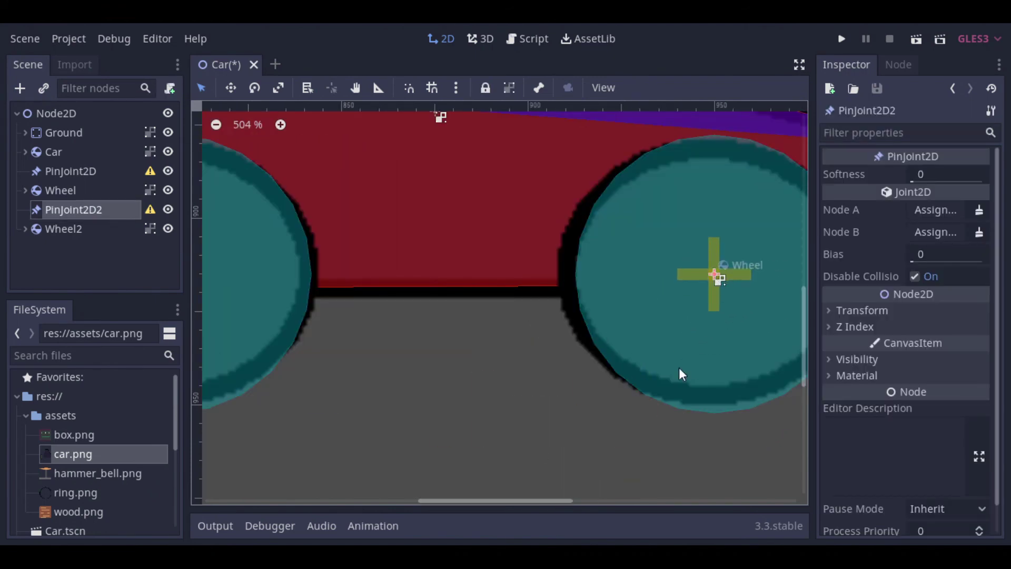
click(566, 425)
- Connect PinJoint2D2 to the front wheel and the body by assigning Wheel as Node A and Car as Node B
click(80, 209)
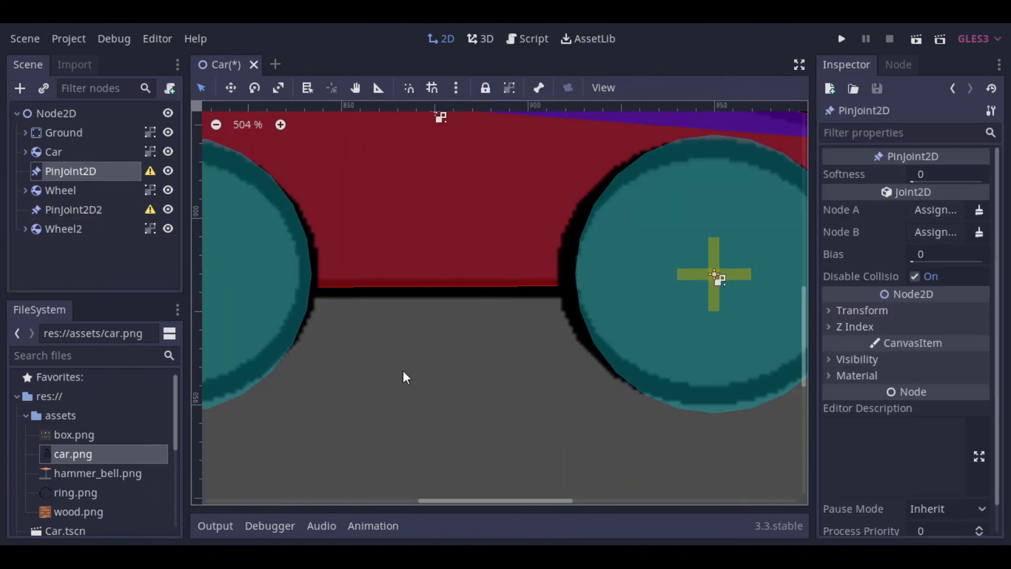
scroll(203, 381, down, 3)
click(941, 216)
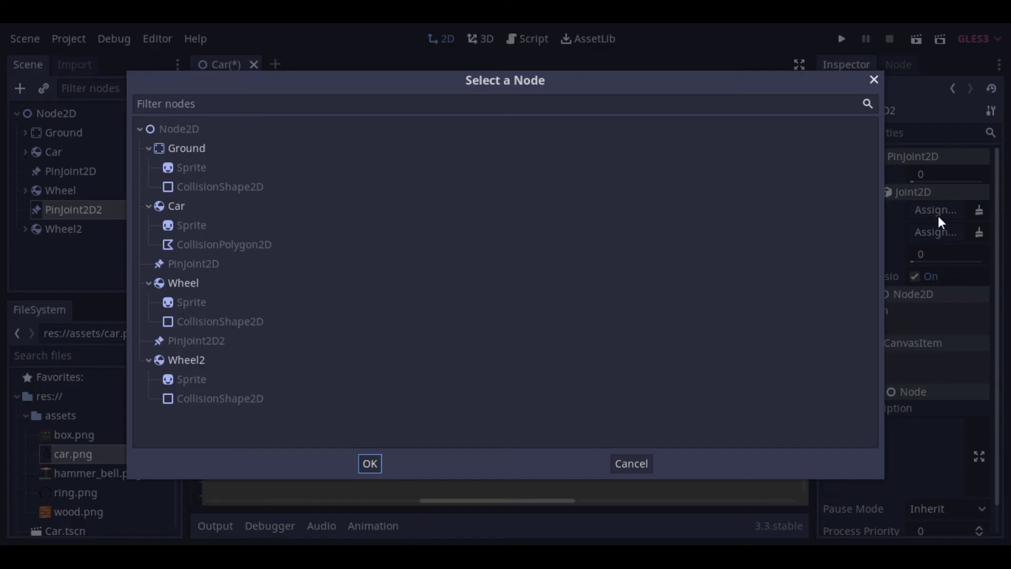
click(183, 283)
click(369, 464)
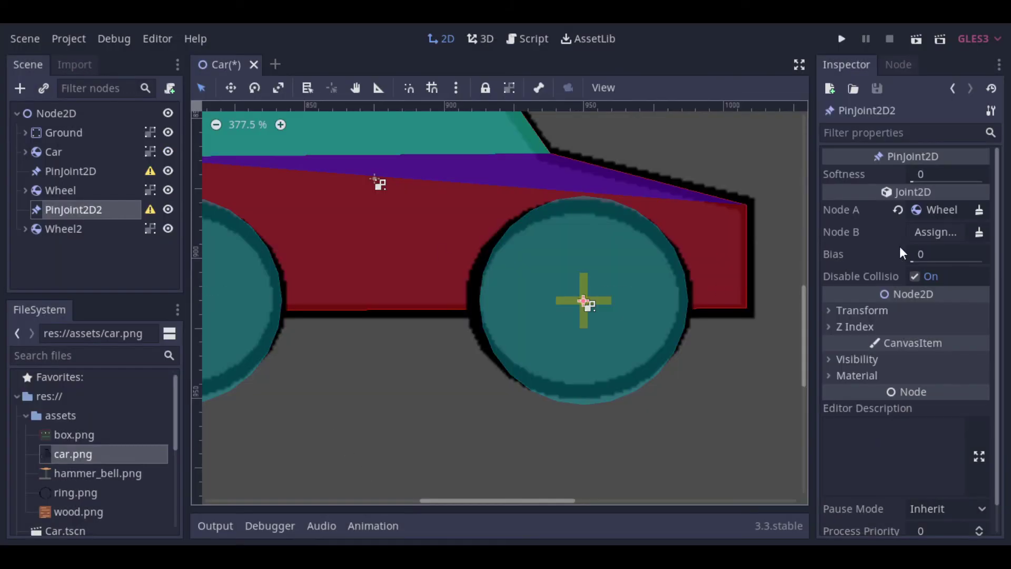
click(927, 233)
click(200, 208)
click(371, 463)
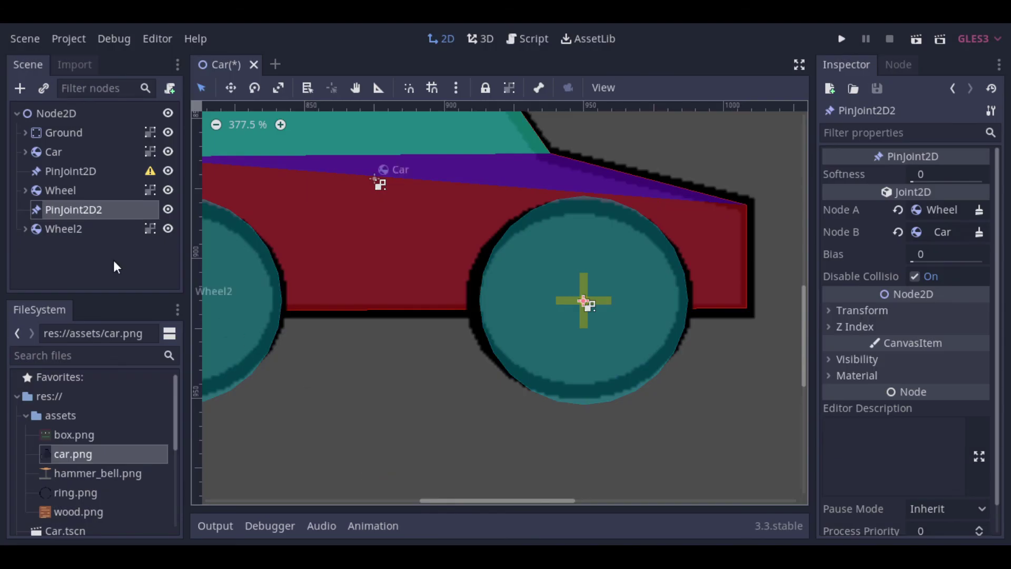
- Connect PinJoint2D to the rear wheel and the body by assigning Wheel2 as Node A and Car as Node B
click(76, 174)
click(940, 214)
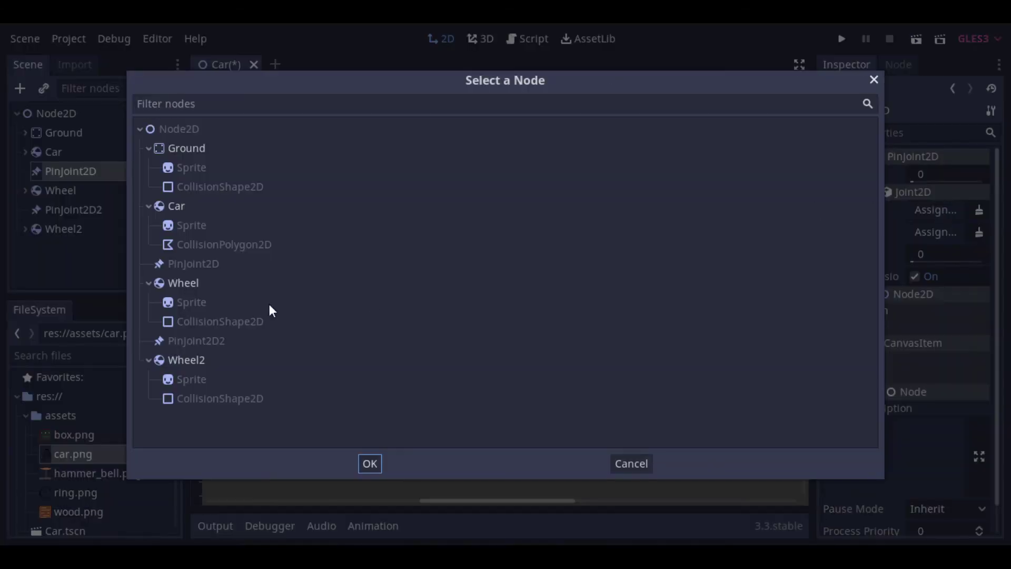
click(208, 359)
click(370, 463)
click(935, 232)
click(176, 206)
click(369, 464)
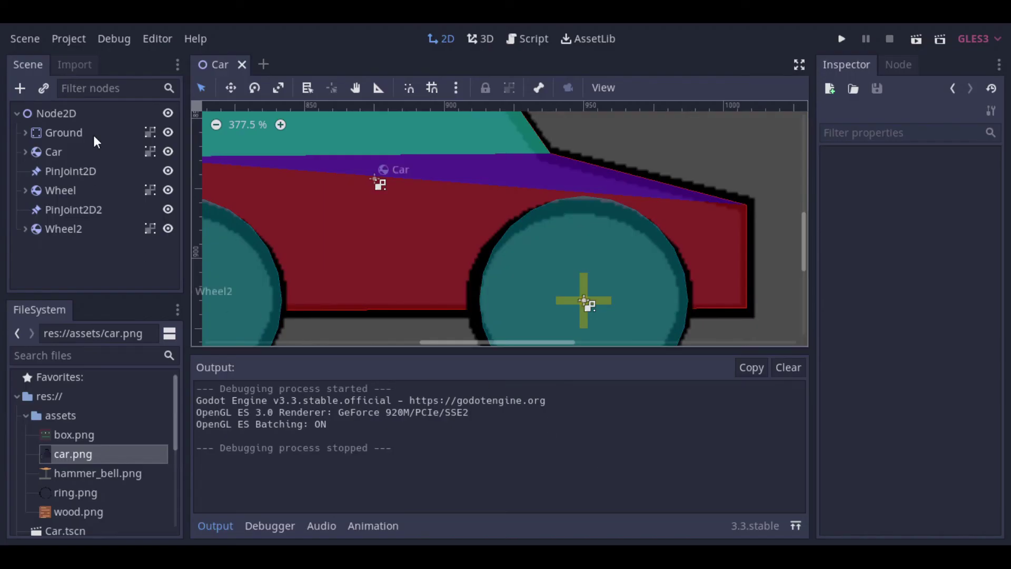
- Attach a new script named Car.gd to the root Node2D
right_click(87, 114)
click(137, 263)
click(448, 380)
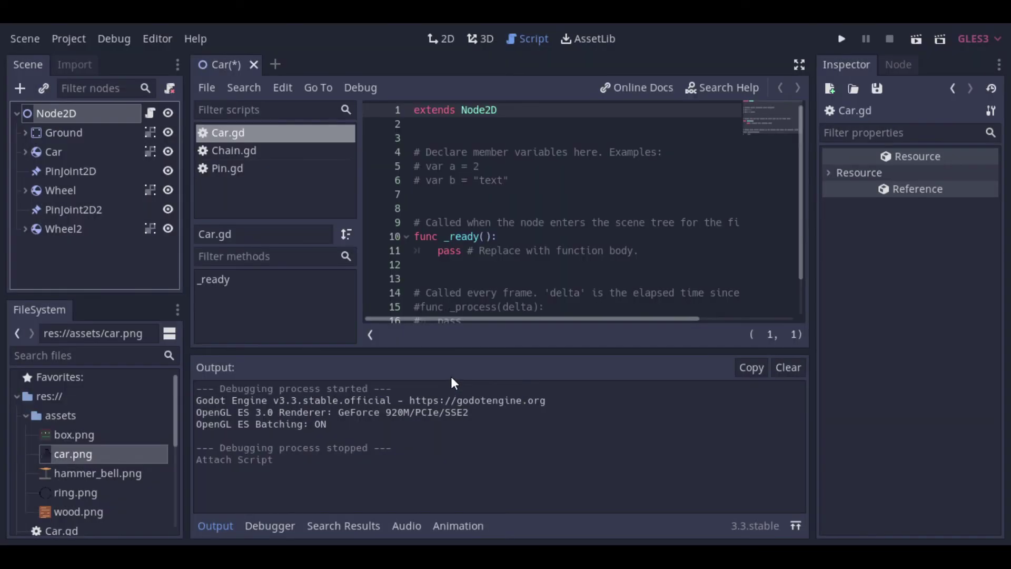
- Replace the template code in Car.gd with an _input(event) function
key(ctrl+a)
key(BackSpace)
text(func _in)
key(Down)
key(Return)
key(Return)
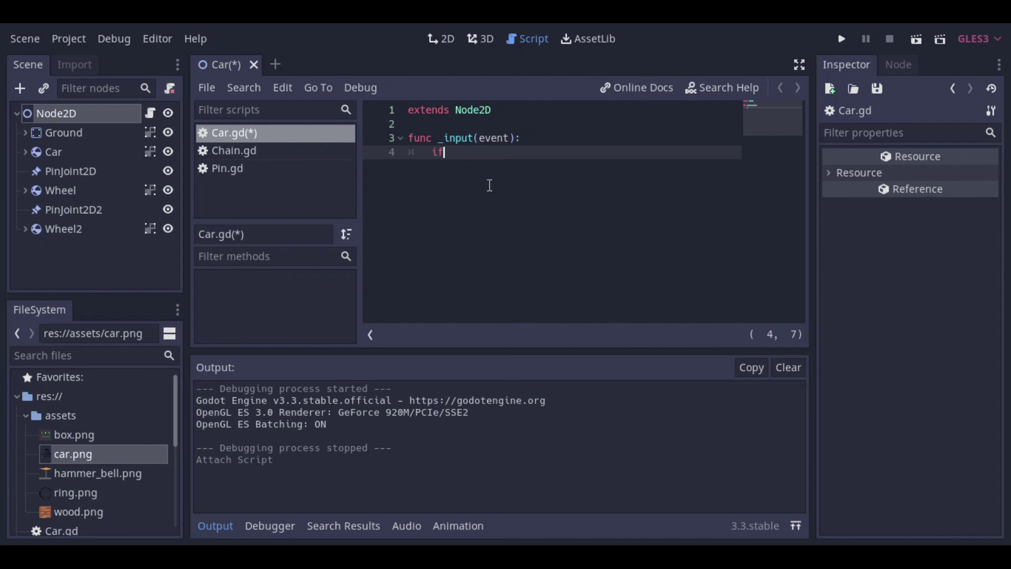
- Inside _input, add the condition if Input.is_action_pressed('ui_up'):
text(if Input.i)
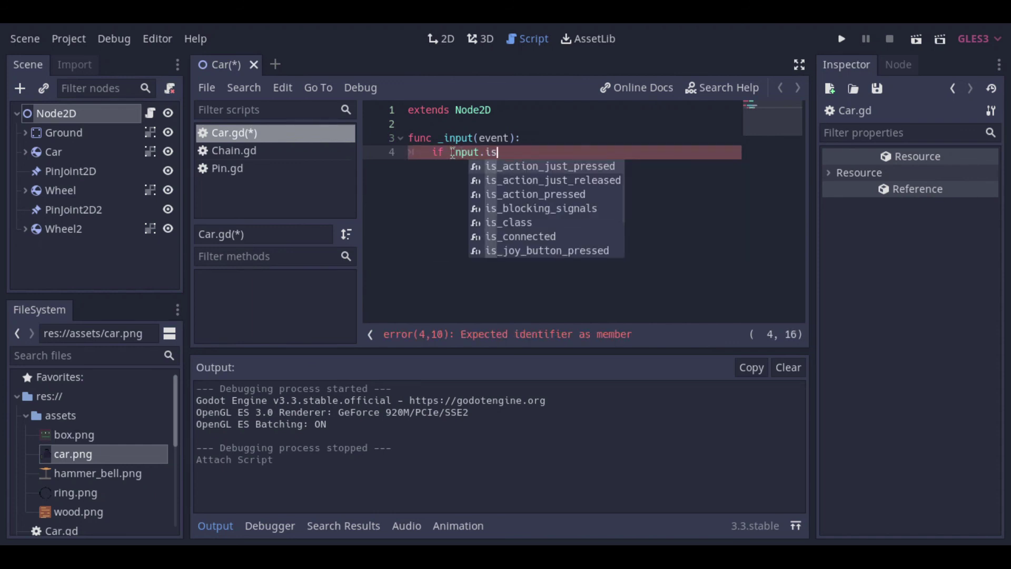
text(s)
key(Down)
key(Down)
key(Return)
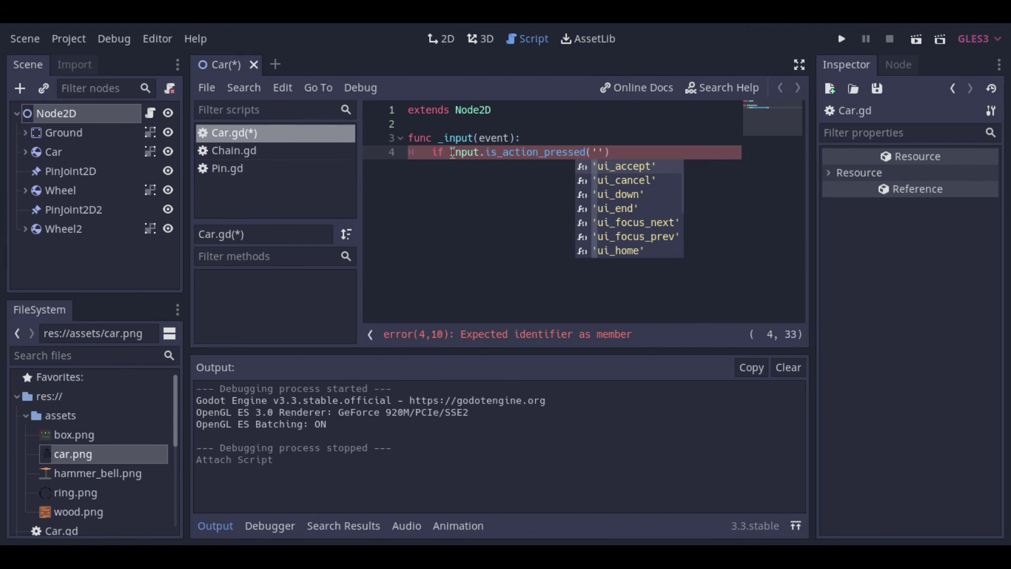
text(up)
key(Return)
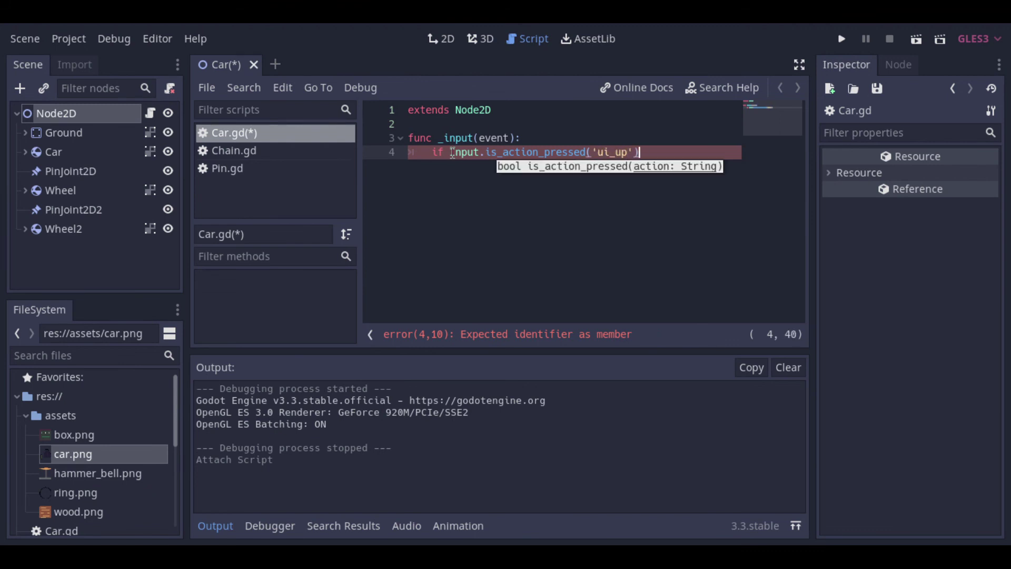
text(:)
key(Return)
- Under the ui_up condition, add $Wheel.apply_torque_impulse(2000) to spin the front wheel
click(222, 531)
text($Wheel.appl)
key(Down)
key(Down)
key(Down)
key(Down)
key(Down)
key(Return)
text(2000))
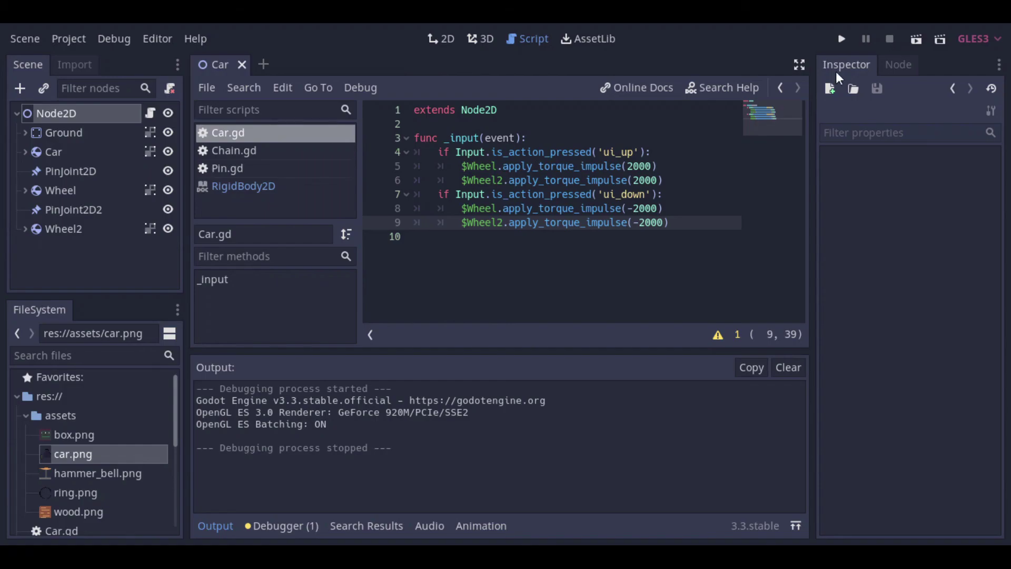
- Return to the 2D view, set the mass of the Car body to 50 and save the scene
click(436, 42)
click(61, 152)
click(947, 196)
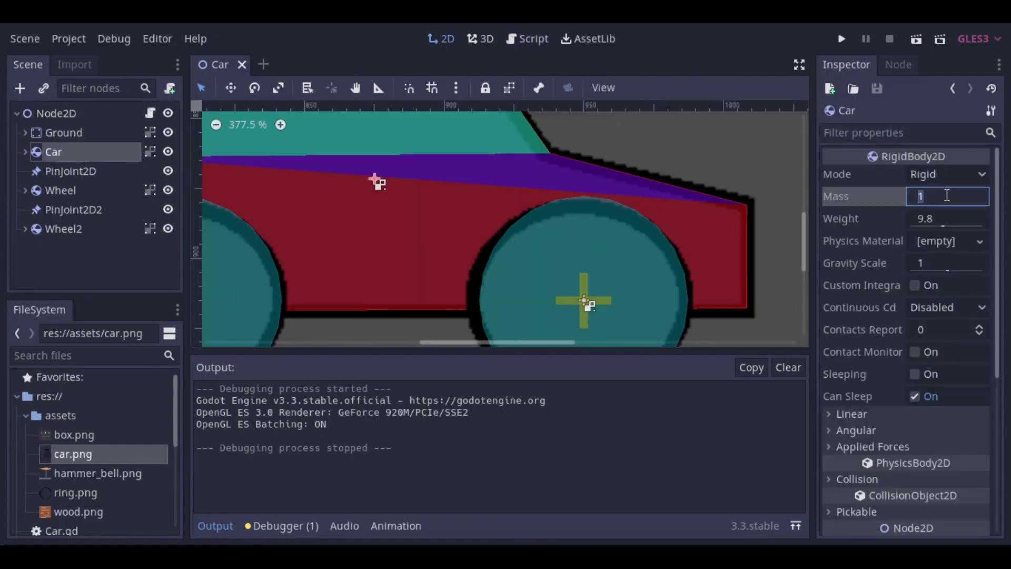
key(ctrl+s)
- Try a mass of 50 for both Wheel and Wheel2
click(107, 195)
click(947, 198)
text(50)
key(Tab)
click(97, 232)
click(934, 200)
text(50)
key(Tab)
- Set the gravity scale of the Car body to 10
click(80, 155)
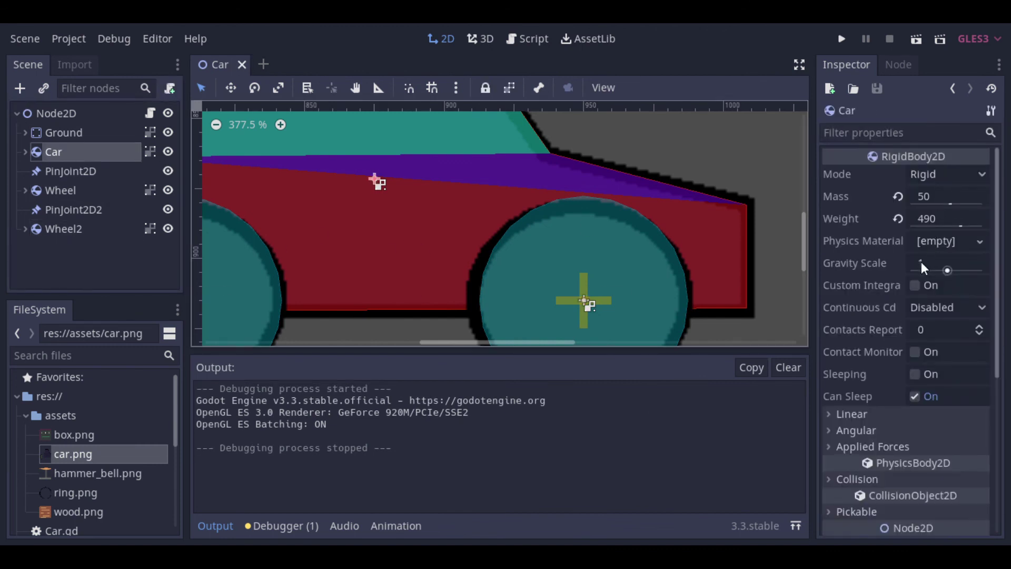
click(922, 266)
text(10)
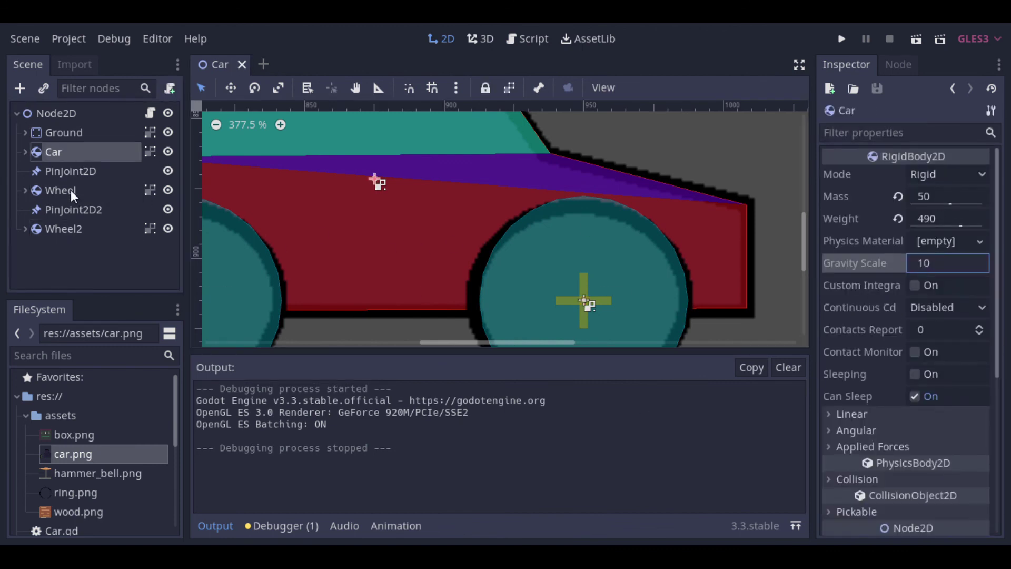
key(Return)
- In Car.gd, increase both wheels' torque impulses to 20000 for ui_up and -20000 for ui_down
click(150, 113)
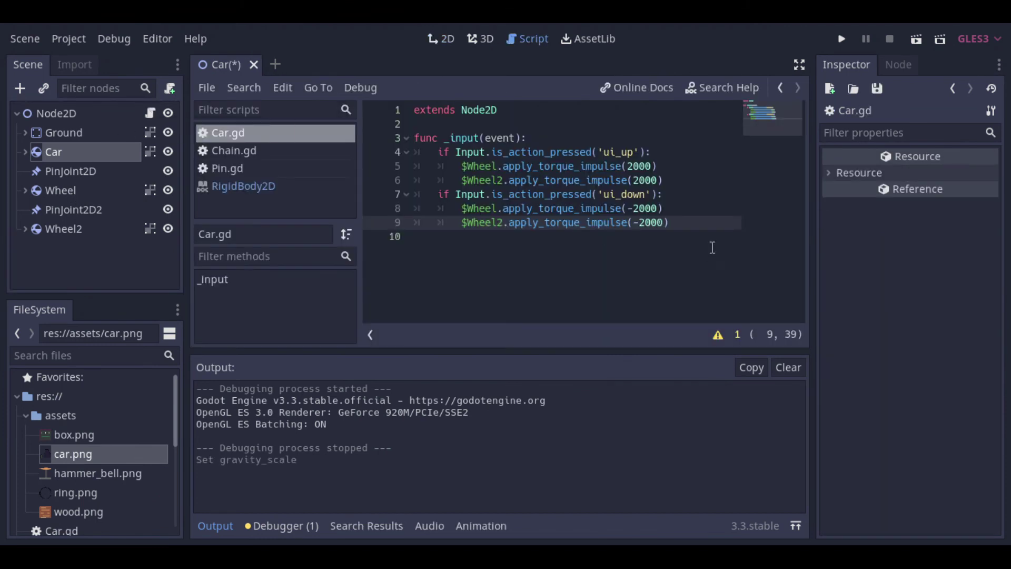
click(634, 169)
text(0)
click(639, 181)
text(0)
click(639, 208)
text(0)
click(646, 223)
text(0)
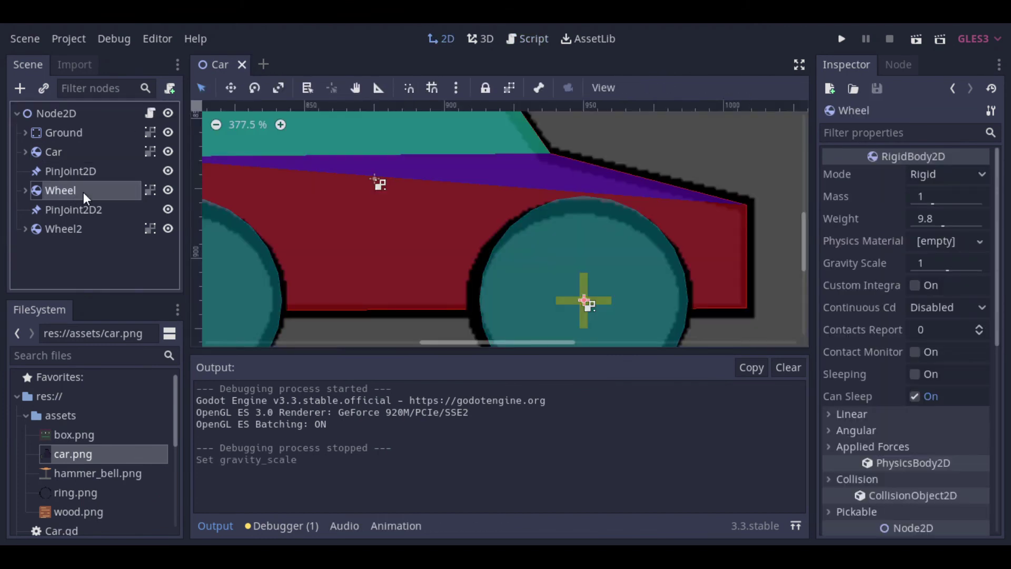
- Set the softness of both PinJoint2D and PinJoint2D2 to 0.1
click(79, 172)
click(936, 175)
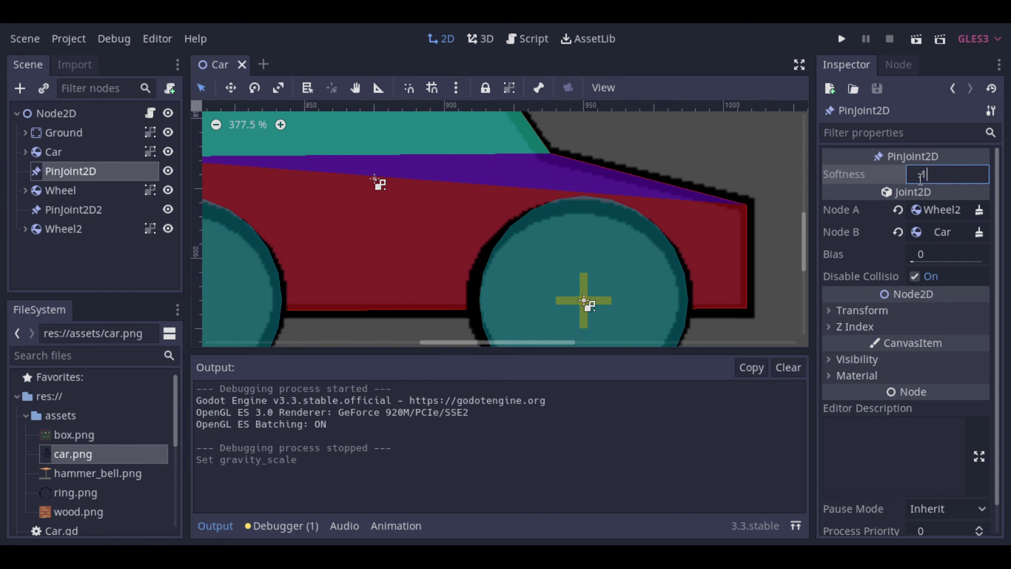
click(68, 210)
click(935, 175)
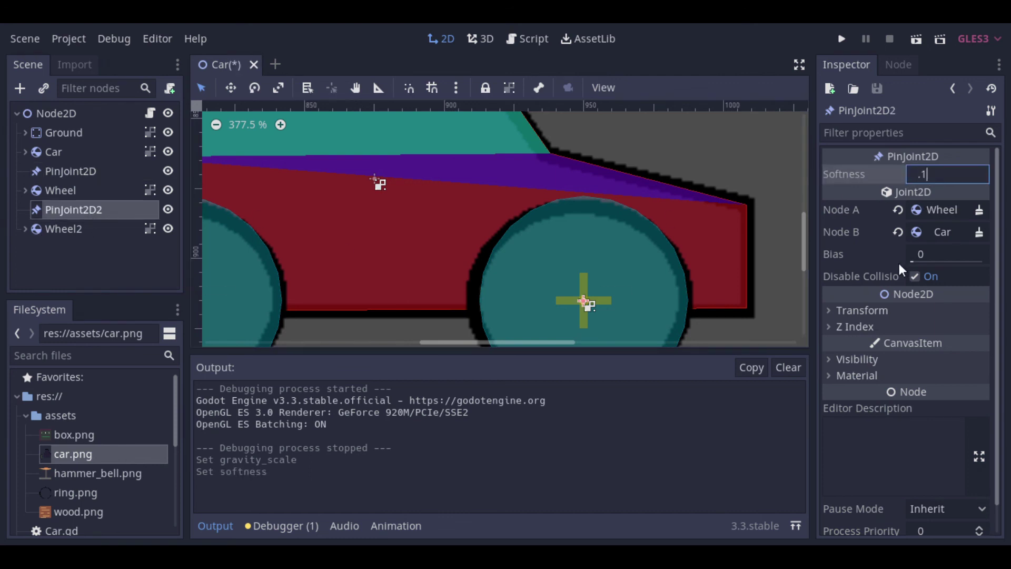